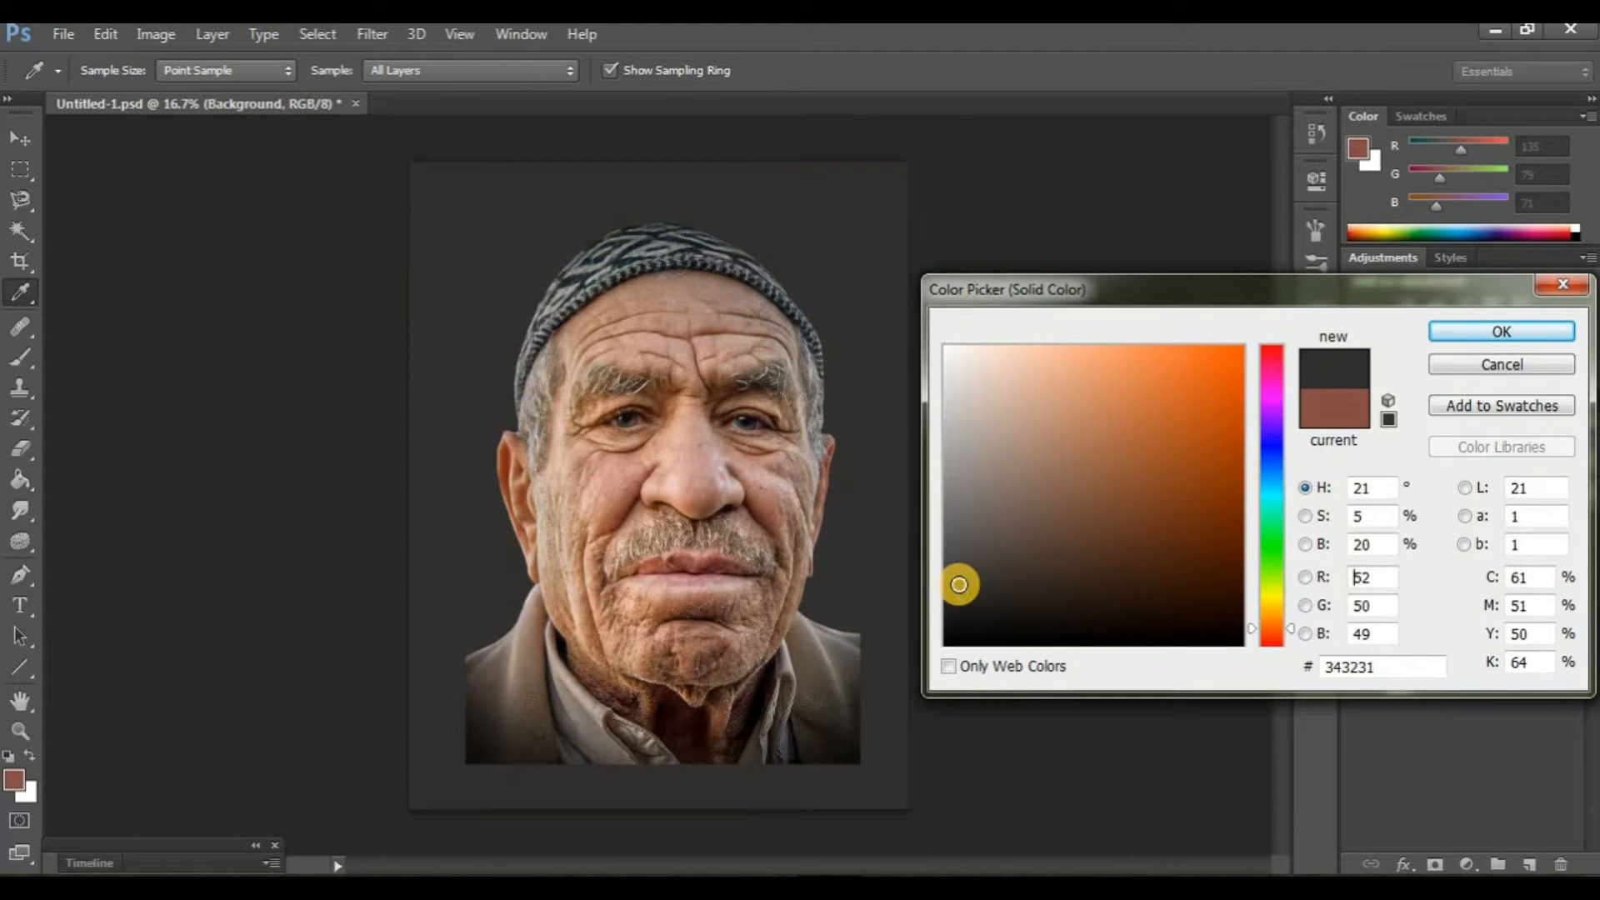
Apply the dark grey solid color fill #343231 behind the portrait and make Layer 1 copy the active layer.
left_click(1460, 335)
key("alt+bracketright")
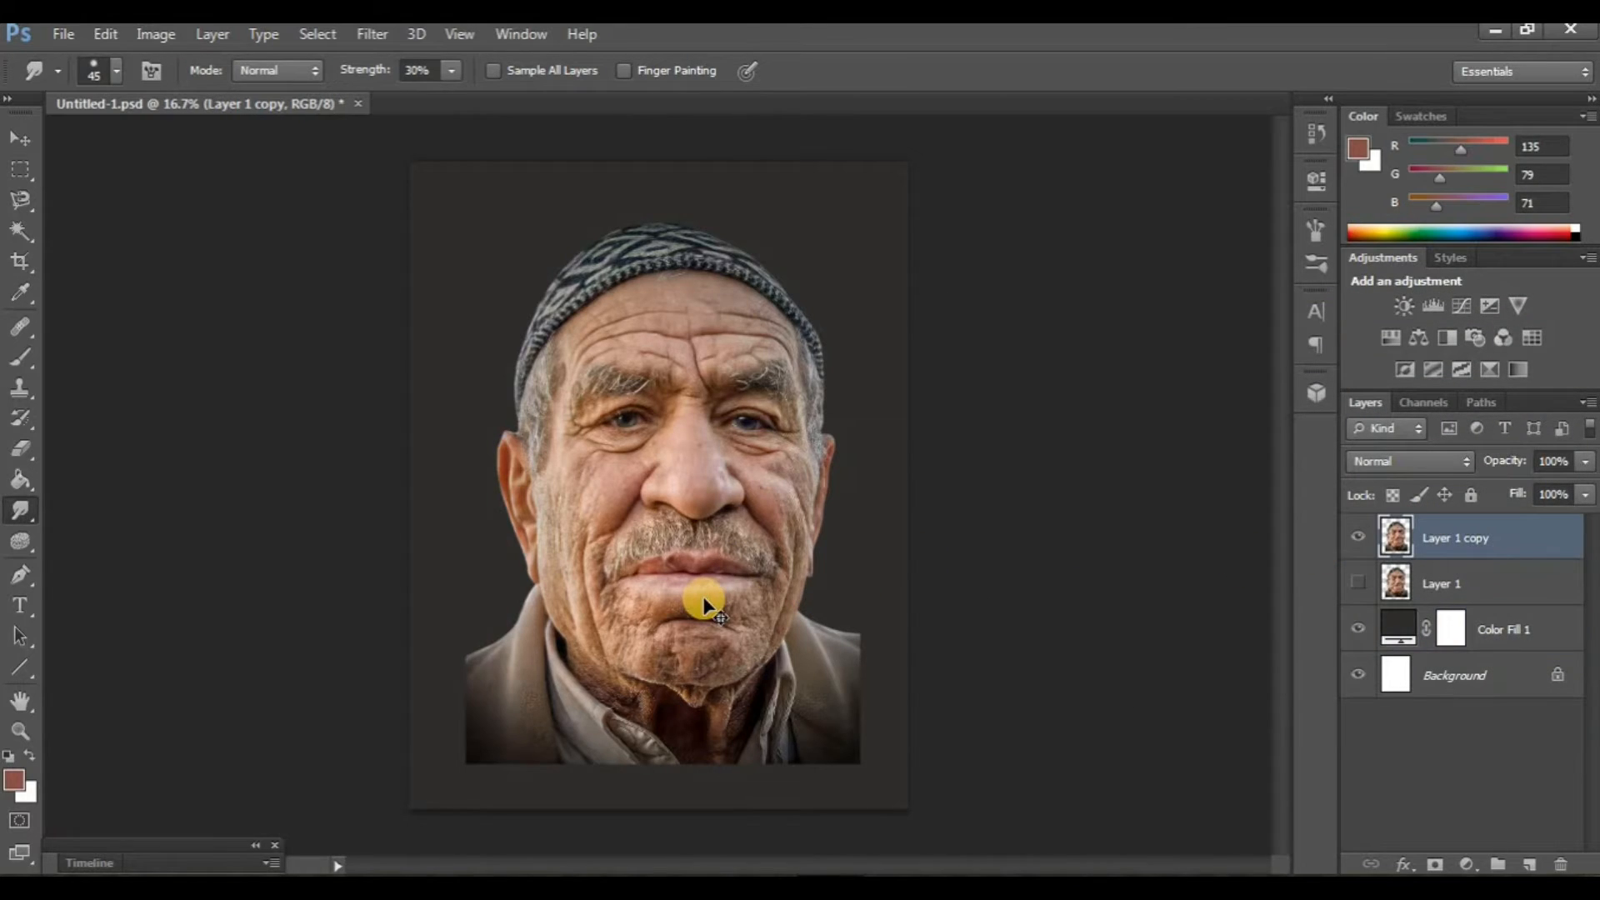
Smudge the forehead skin smooth on Layer 1 copy with a size 125 brush, following the direction of the wrinkles.
key("ctrl+plus")
key("ctrl+plus")
key("ctrl+plus")
scroll(681, 353, "up", 3)
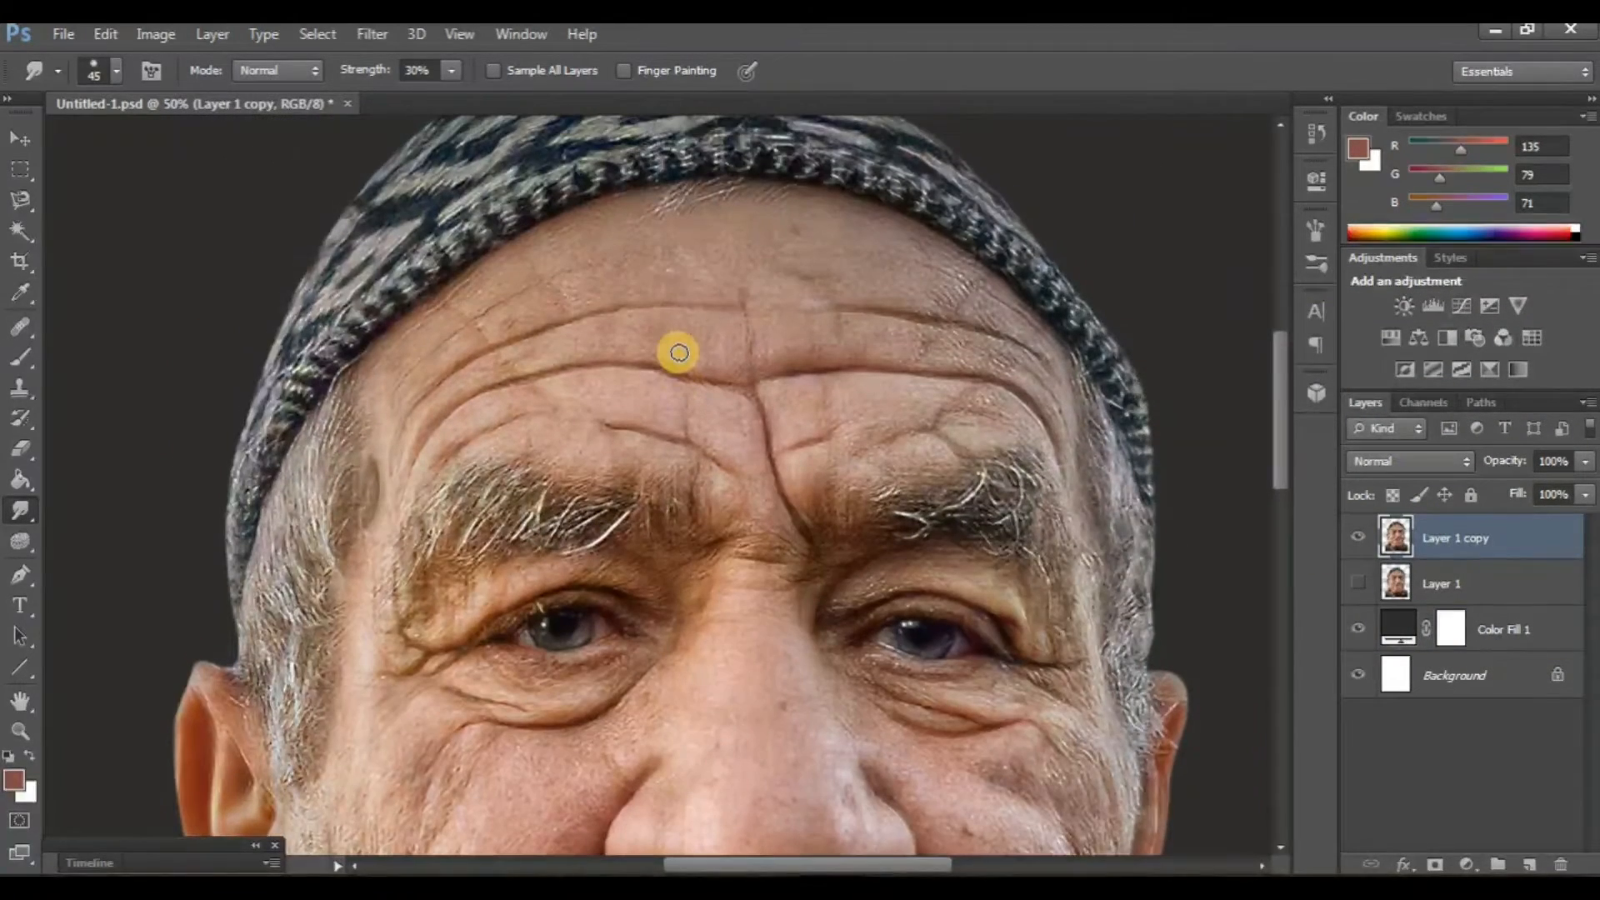
scroll(671, 367, "up", 1)
key("bracketright")
key("bracketright")
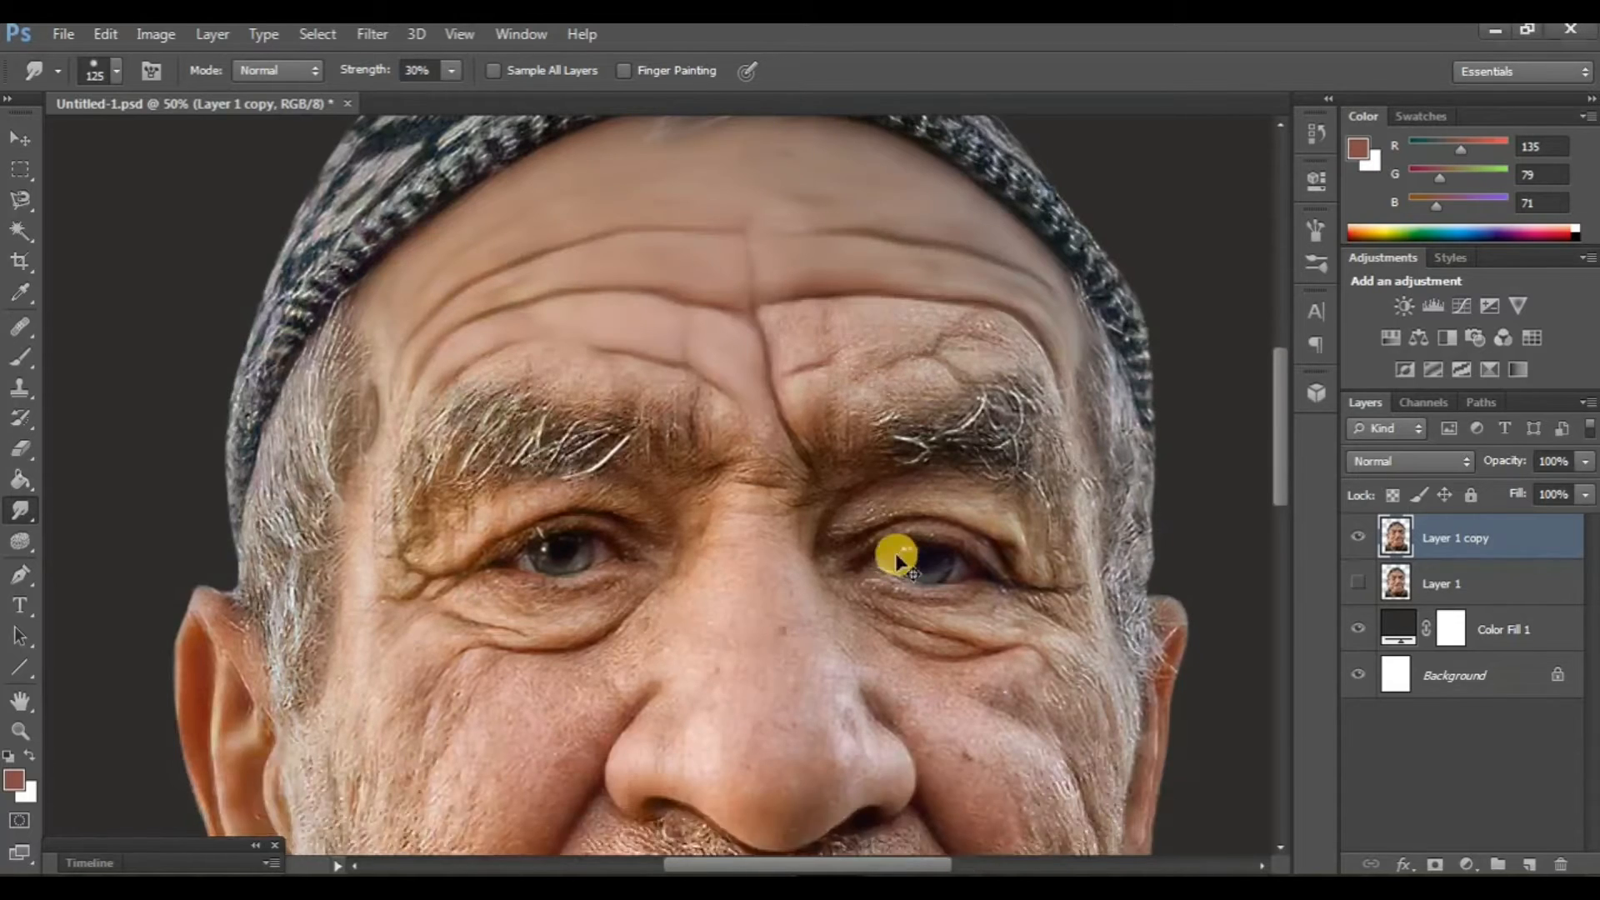
left_click_drag(897, 557, 879, 594)
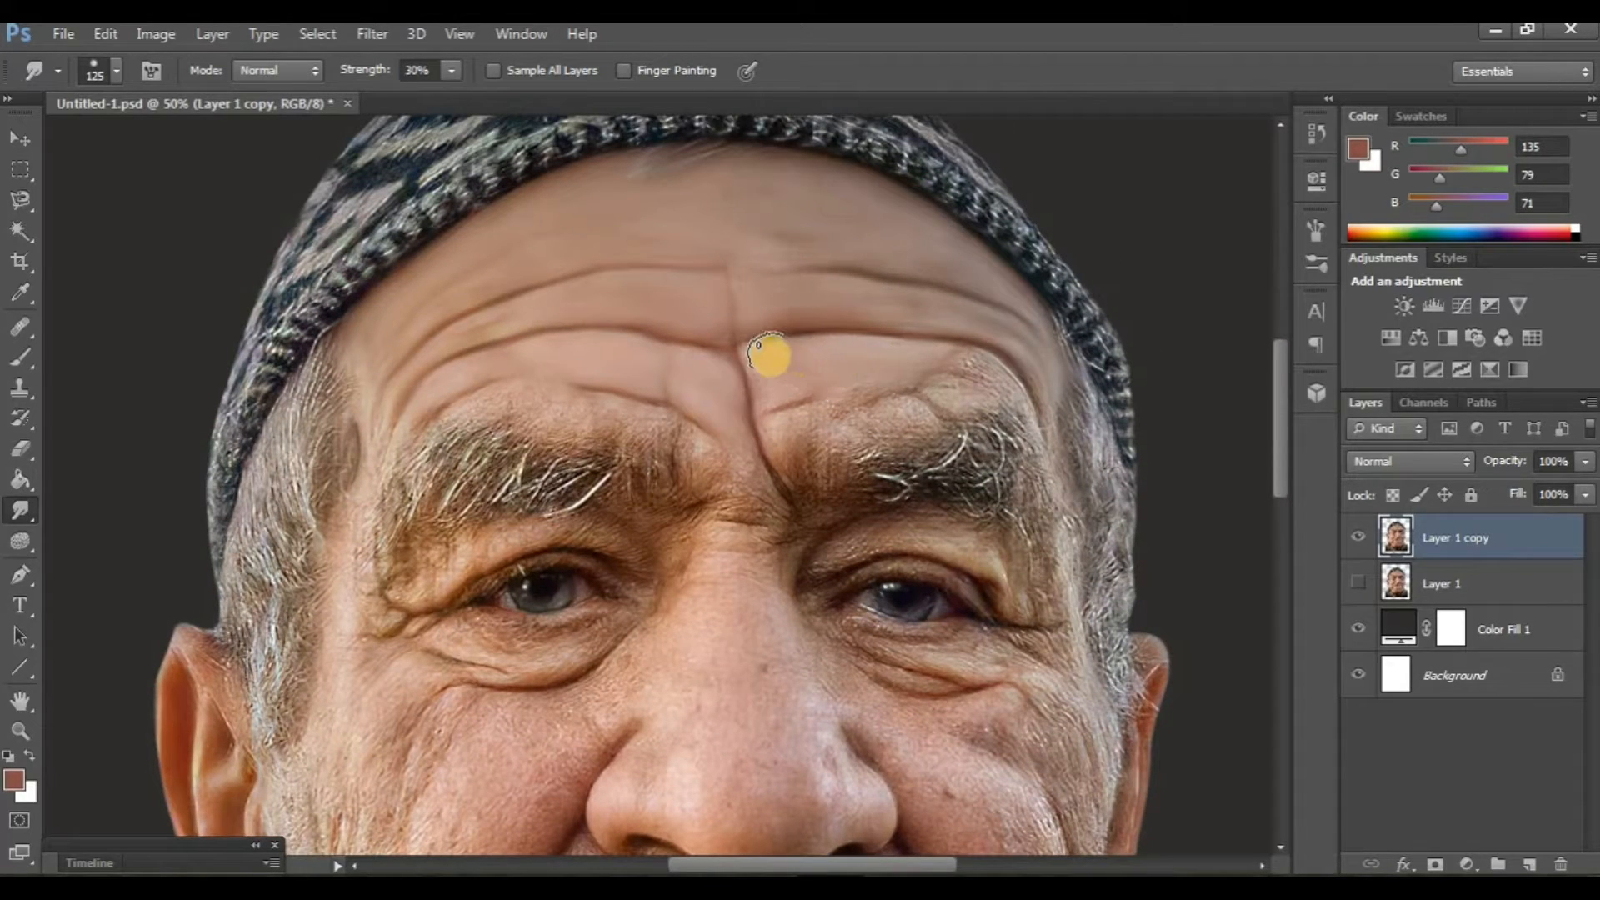
scroll(836, 392, "down", 1)
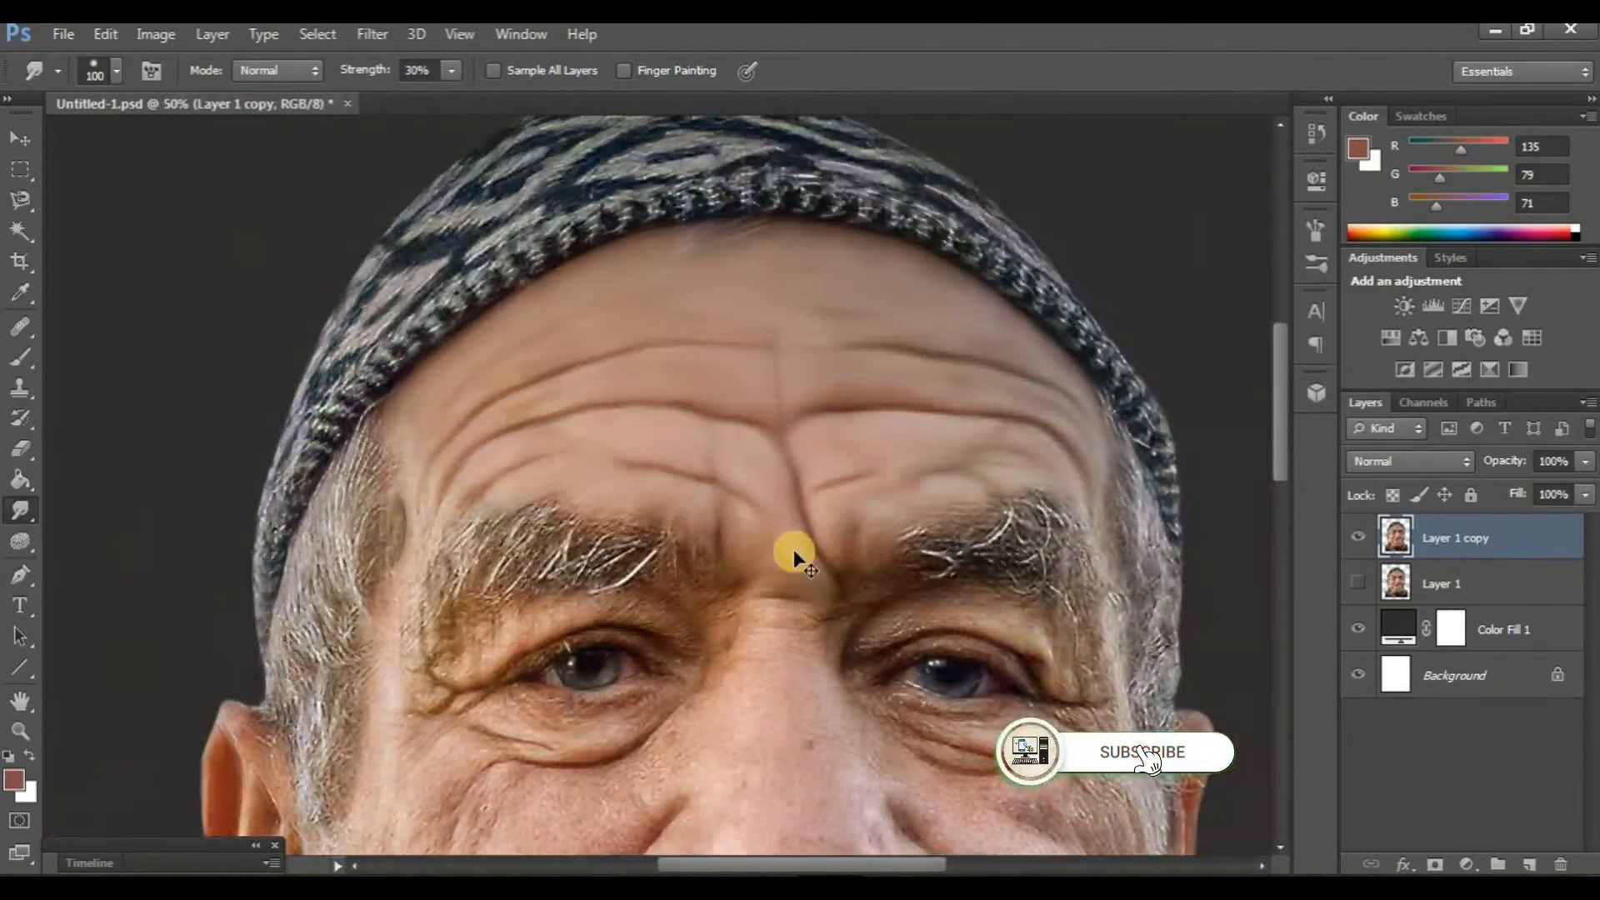
Compare the smudged forehead with the original portrait by toggling the visibility of Layer 1 and Layer 1 copy.
left_click(1359, 583)
left_click(1356, 539)
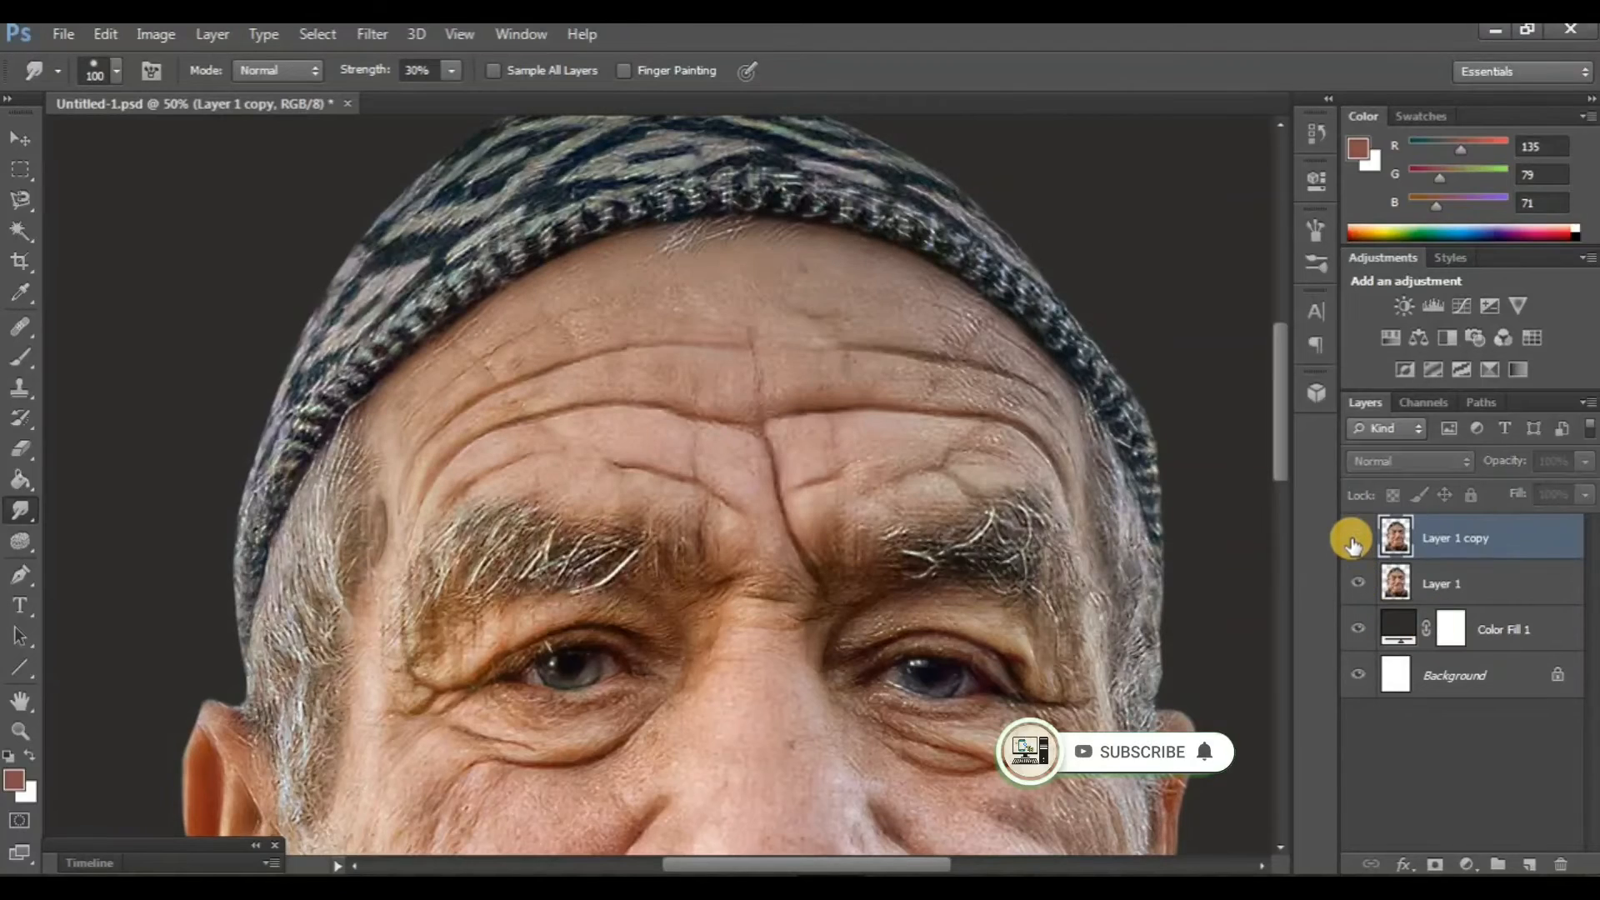
left_click(1354, 541)
left_click(1361, 582)
Smudge the eyebrow, eyelid and under-eye skin on the left half of the face into smooth strokes.
scroll(787, 589, "left", 2)
key("ctrl+plus")
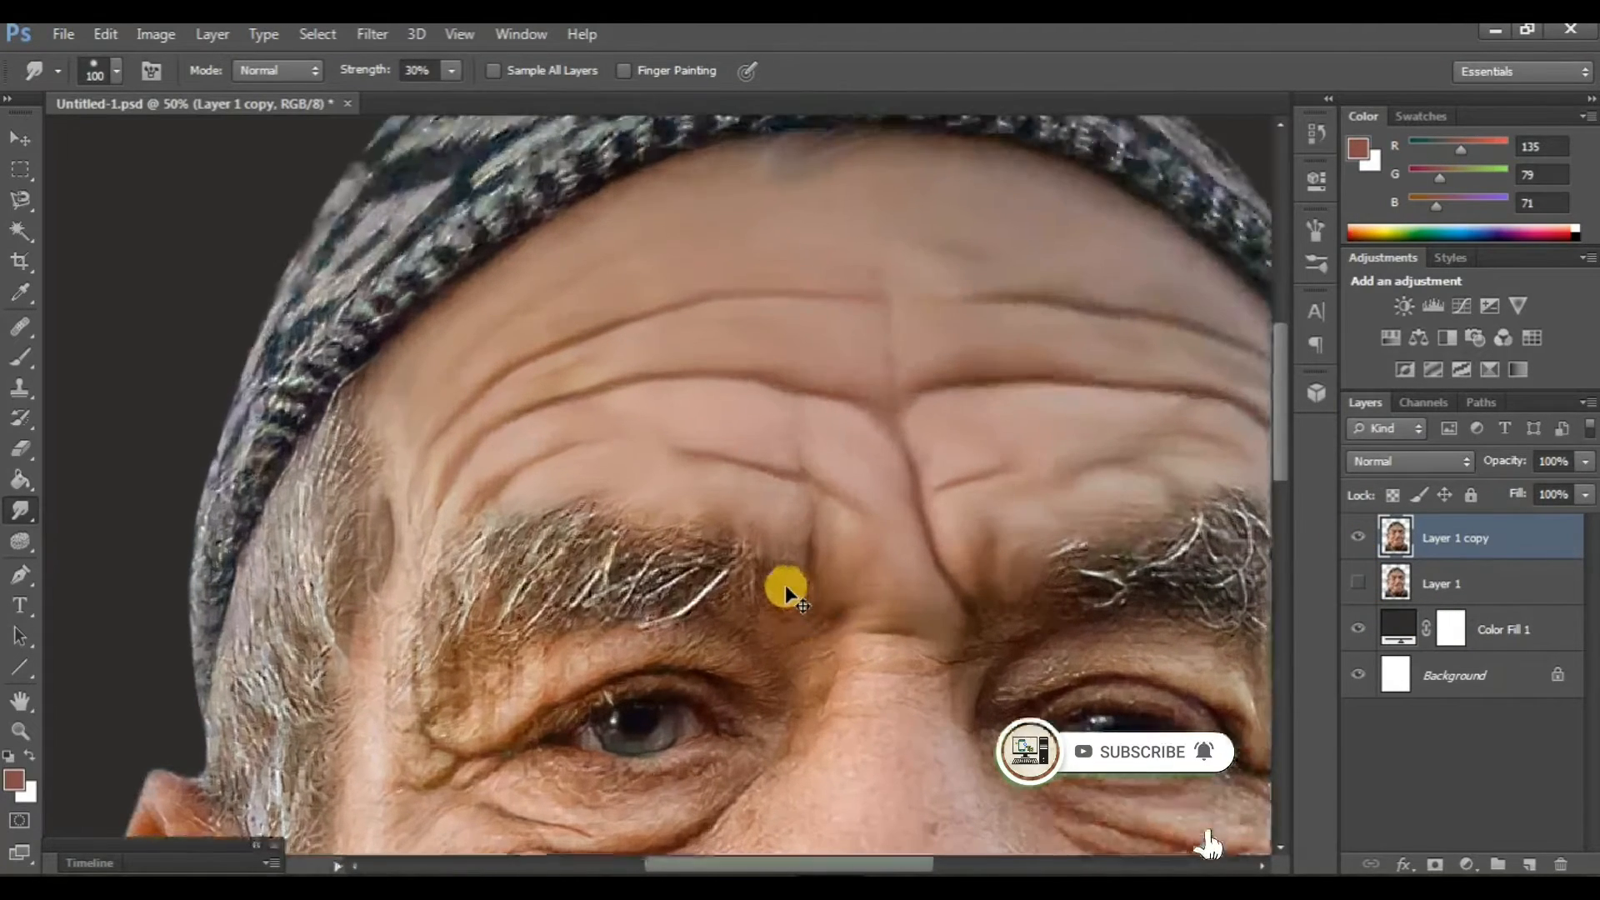
scroll(709, 534, "down", 2)
scroll(682, 518, "down", 1)
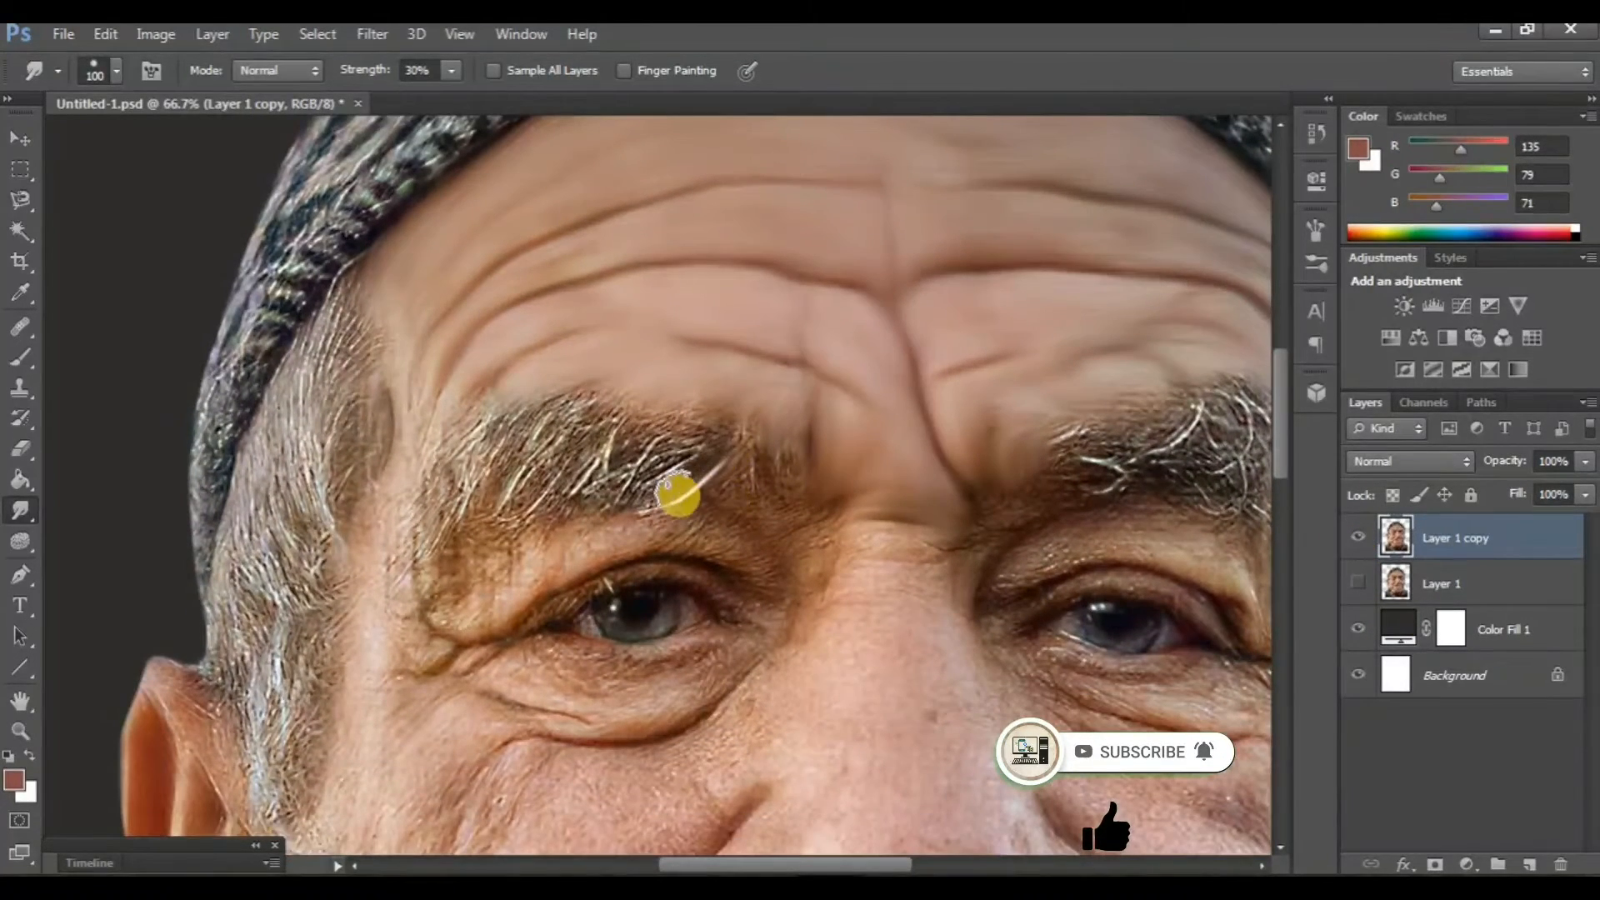
mouse_move(708, 442)
left_mouse_down()
mouse_move(644, 487)
mouse_move(693, 449)
mouse_move(630, 462)
mouse_move(678, 428)
mouse_move(625, 463)
left_mouse_up()
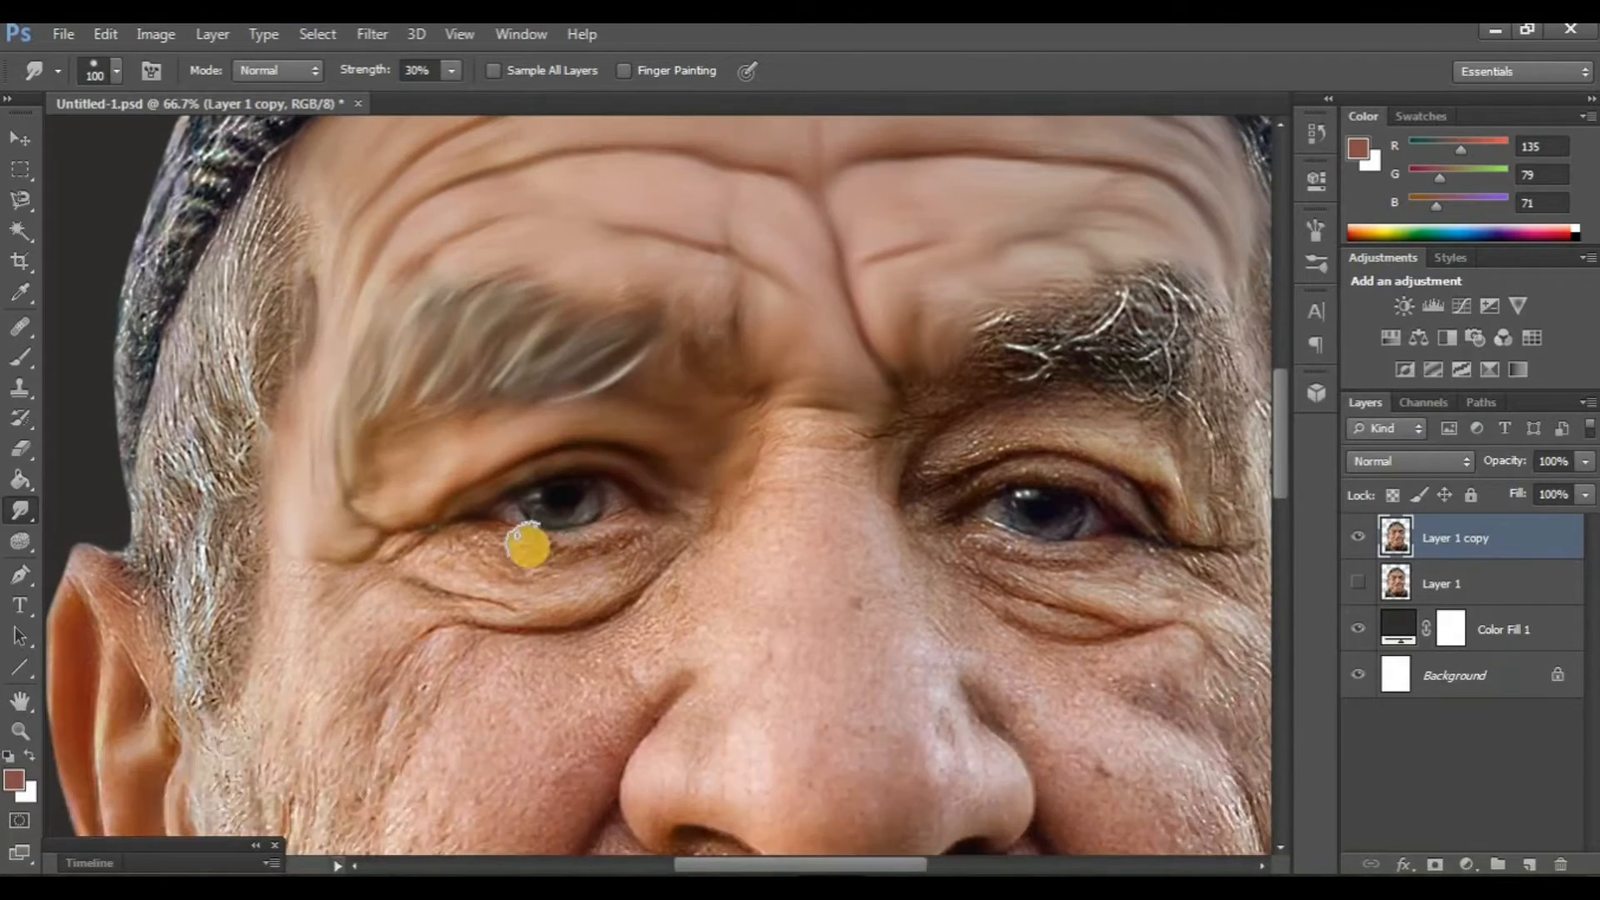
mouse_move(530, 544)
left_mouse_down()
mouse_move(659, 522)
mouse_move(526, 552)
mouse_move(448, 538)
mouse_move(511, 584)
mouse_move(420, 565)
mouse_move(450, 543)
left_mouse_up()
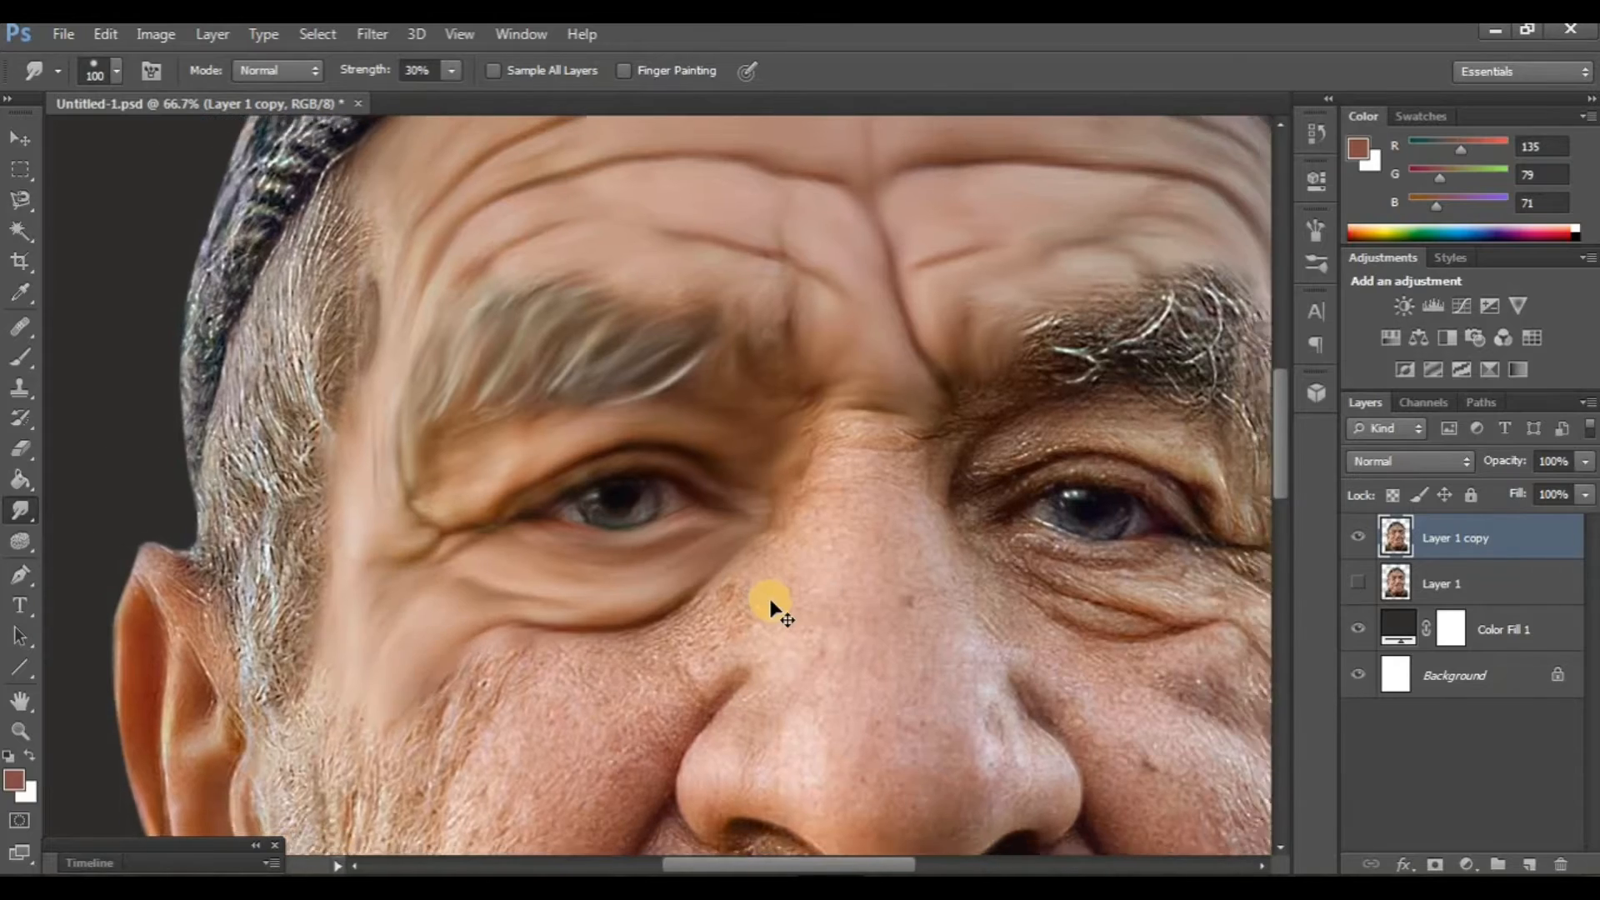
Compare the smudged eye area on the left half of the face with the original by toggling the portrait layers.
key("ctrl+minus")
key("ctrl+minus")
left_click(1358, 585)
left_click(1359, 539)
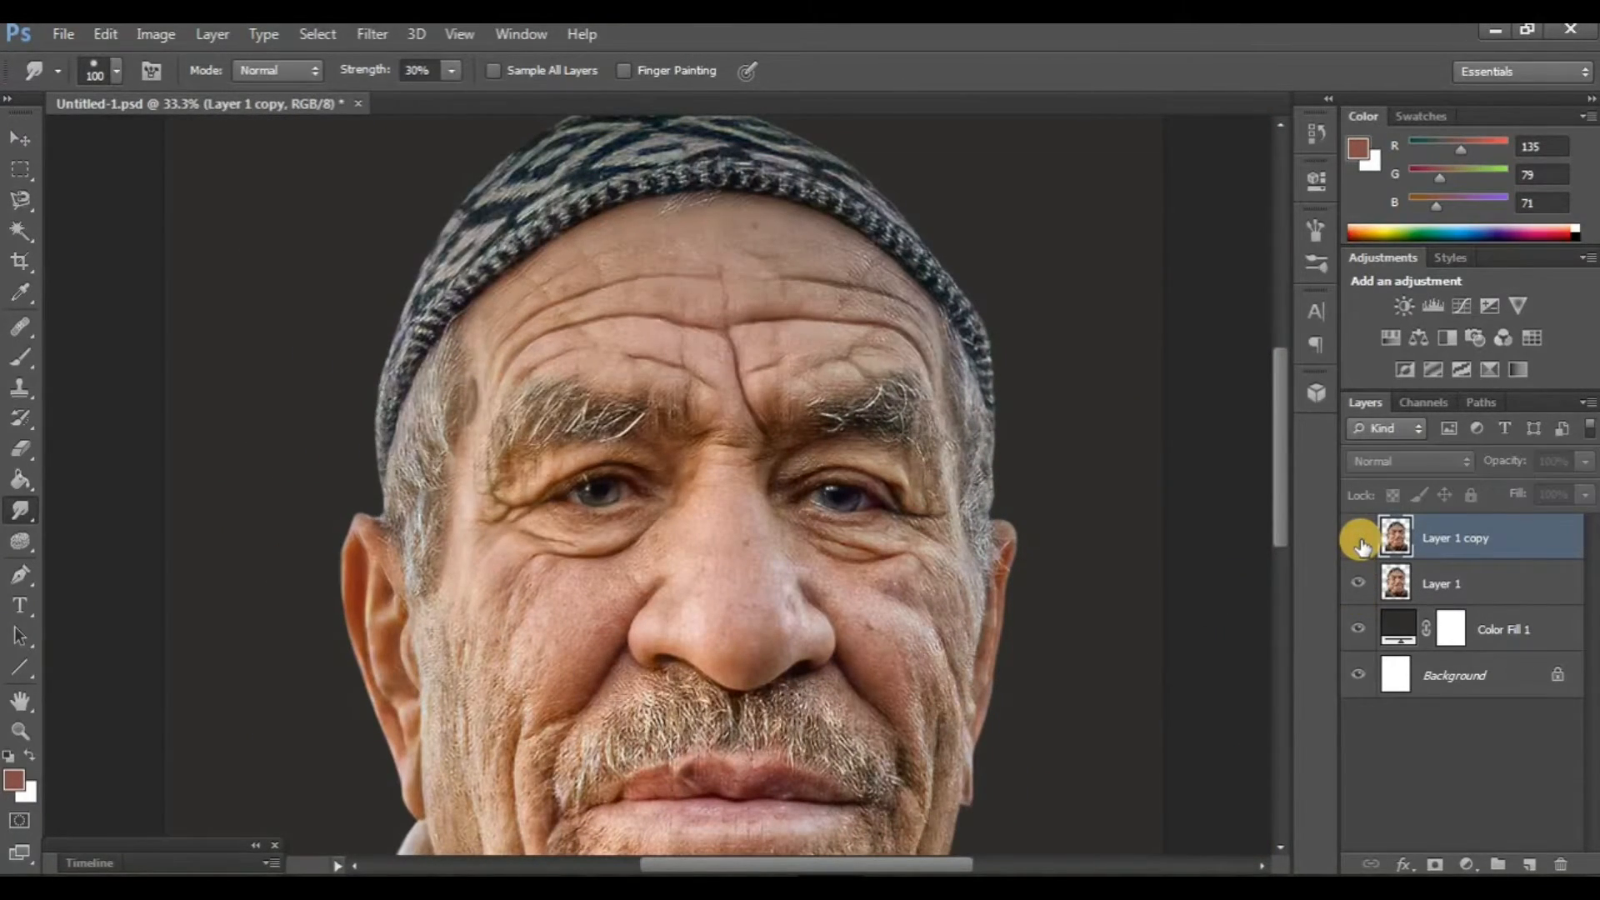
left_click(1359, 539)
Smudge the eyebrow, eyelid and under-eye skin on the right half of the face into smooth strokes.
key("ctrl+plus")
key("ctrl+plus")
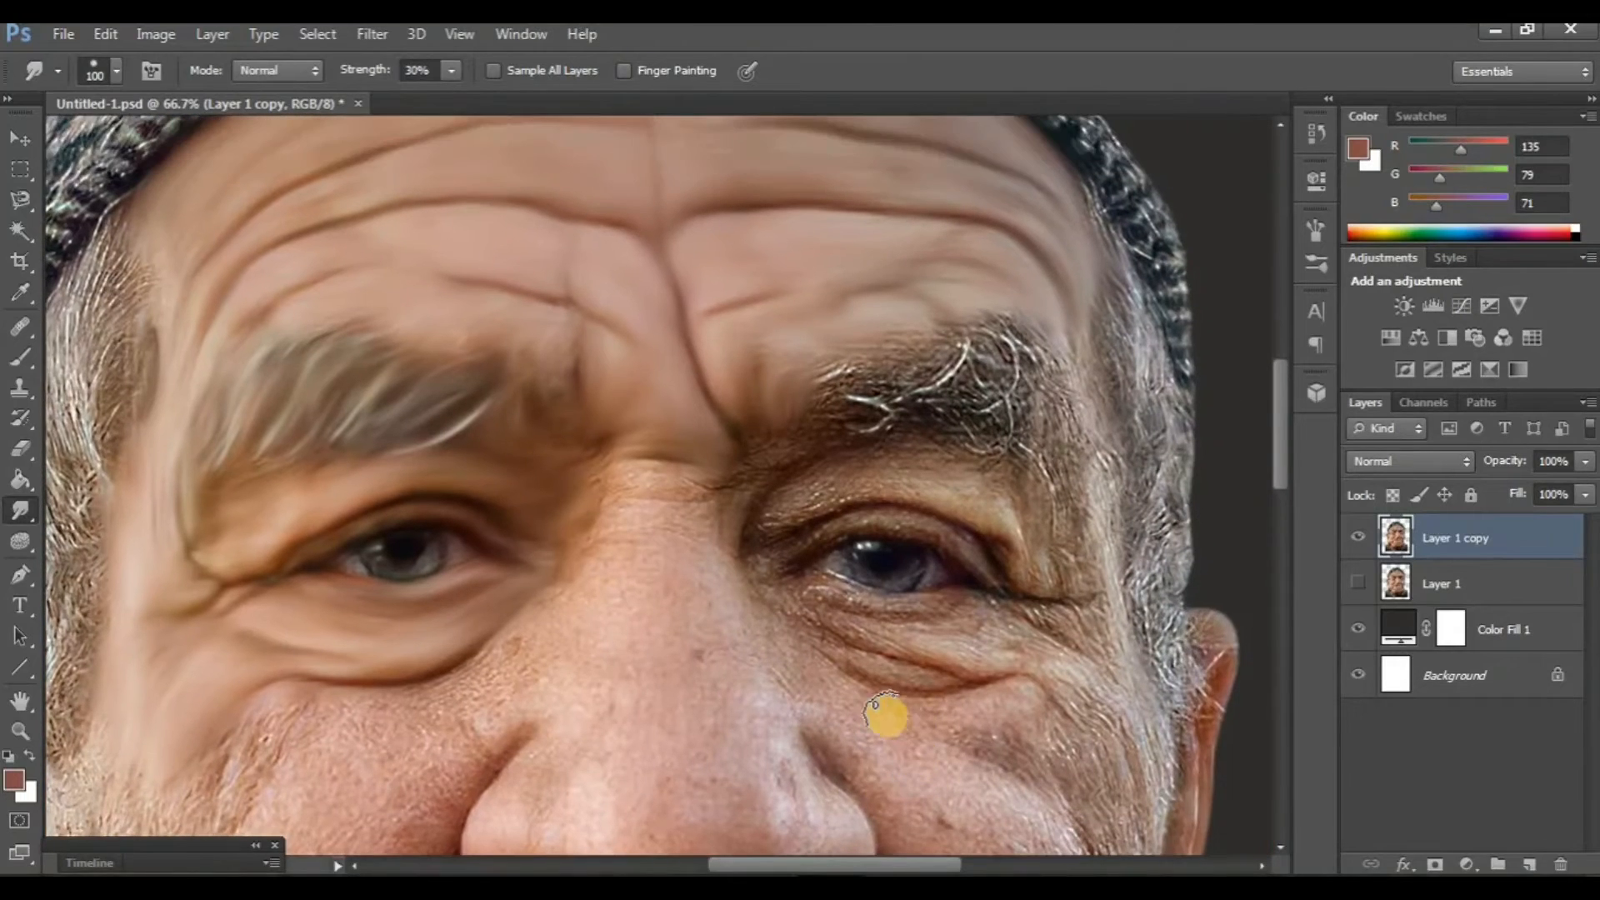
mouse_move(877, 517)
left_mouse_down()
mouse_move(802, 555)
mouse_move(897, 583)
mouse_move(761, 564)
mouse_move(765, 538)
mouse_move(893, 546)
mouse_move(990, 617)
mouse_move(961, 572)
mouse_move(813, 504)
mouse_move(665, 556)
mouse_move(720, 527)
mouse_move(696, 503)
mouse_move(864, 528)
mouse_move(820, 536)
left_mouse_up()
scroll(715, 556, "up", 1)
scroll(704, 529, "up", 1)
scroll(704, 529, "right", 1)
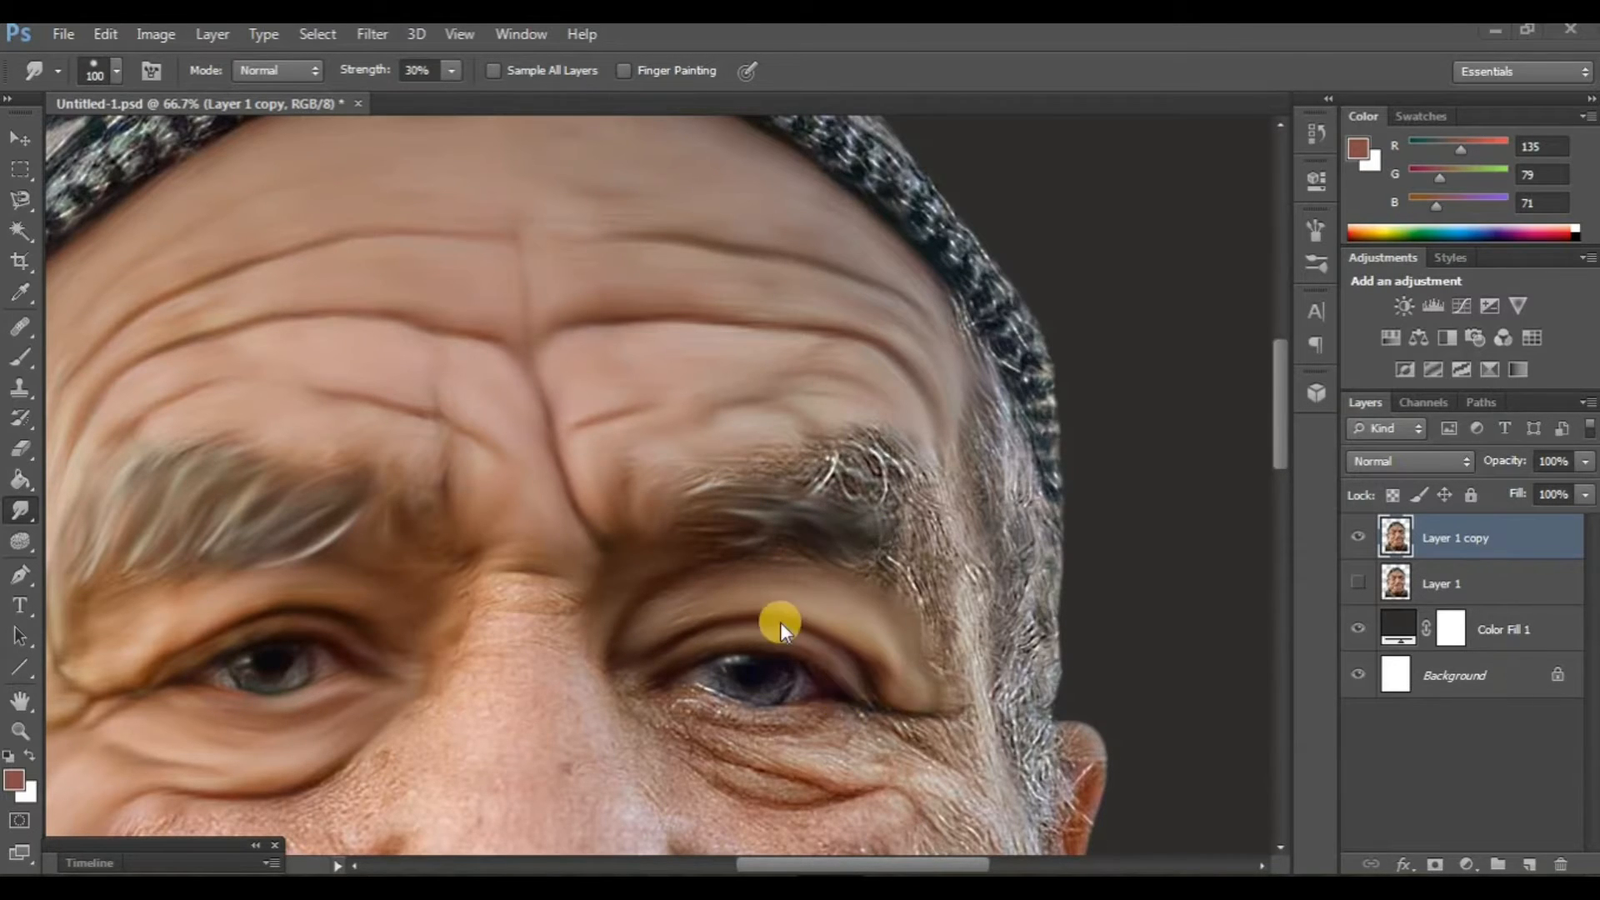
scroll(780, 621, "down", 4)
scroll(725, 608, "left", 2)
Toggle Layer 1 copy off and on to compare both smudged eye areas with the original portrait.
key("ctrl+minus")
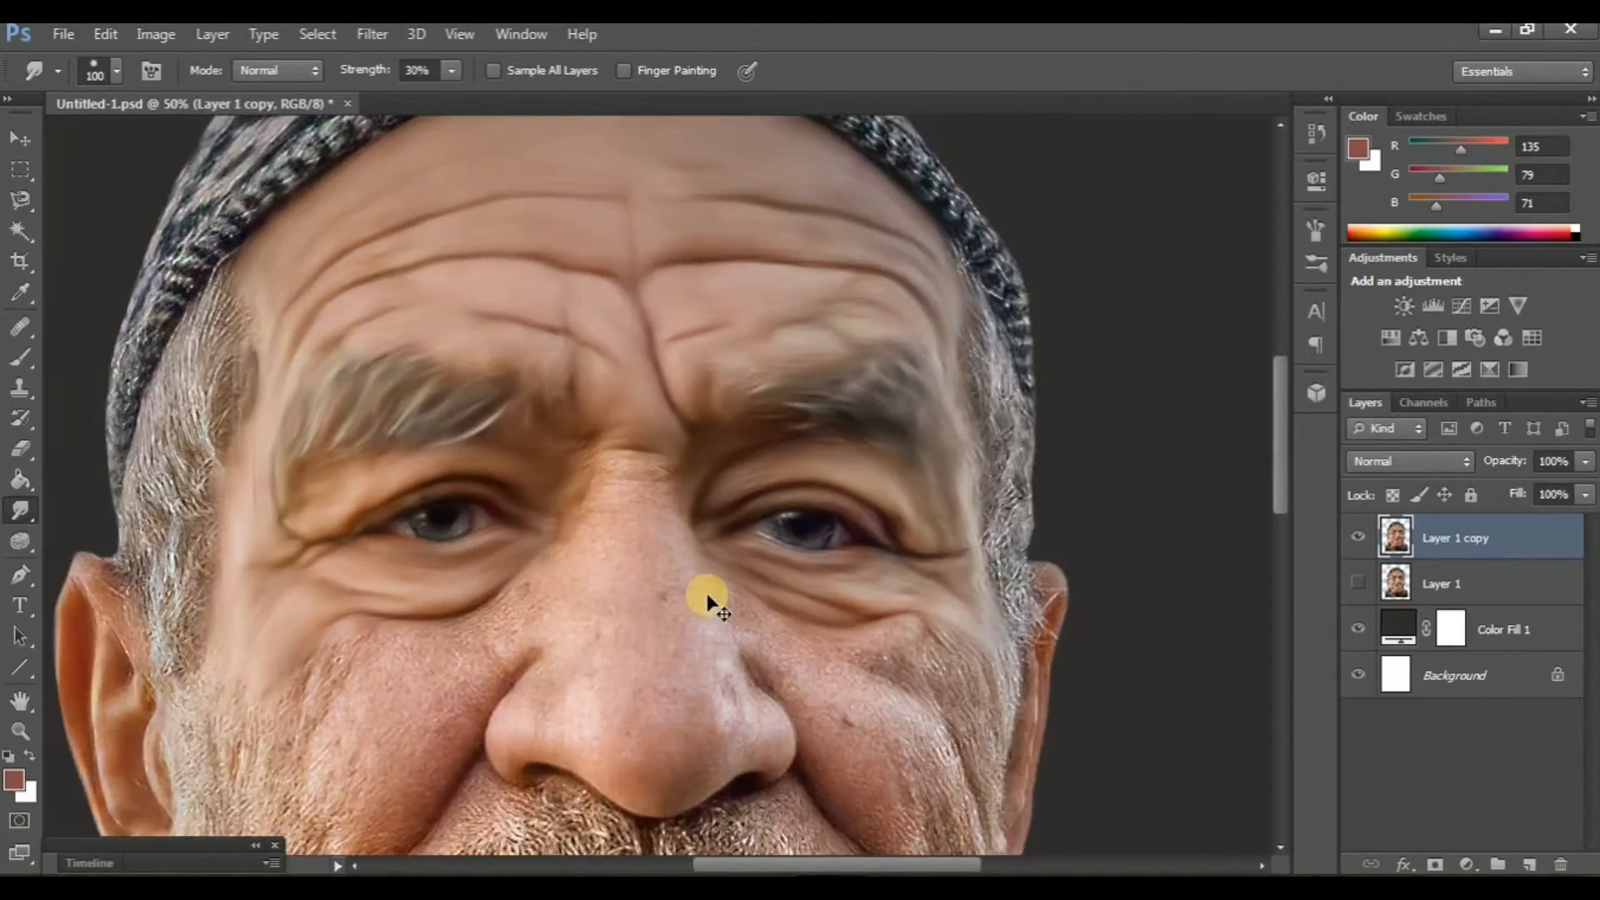
scroll(707, 603, "left", 2)
left_click(1357, 538)
left_click(1357, 538)
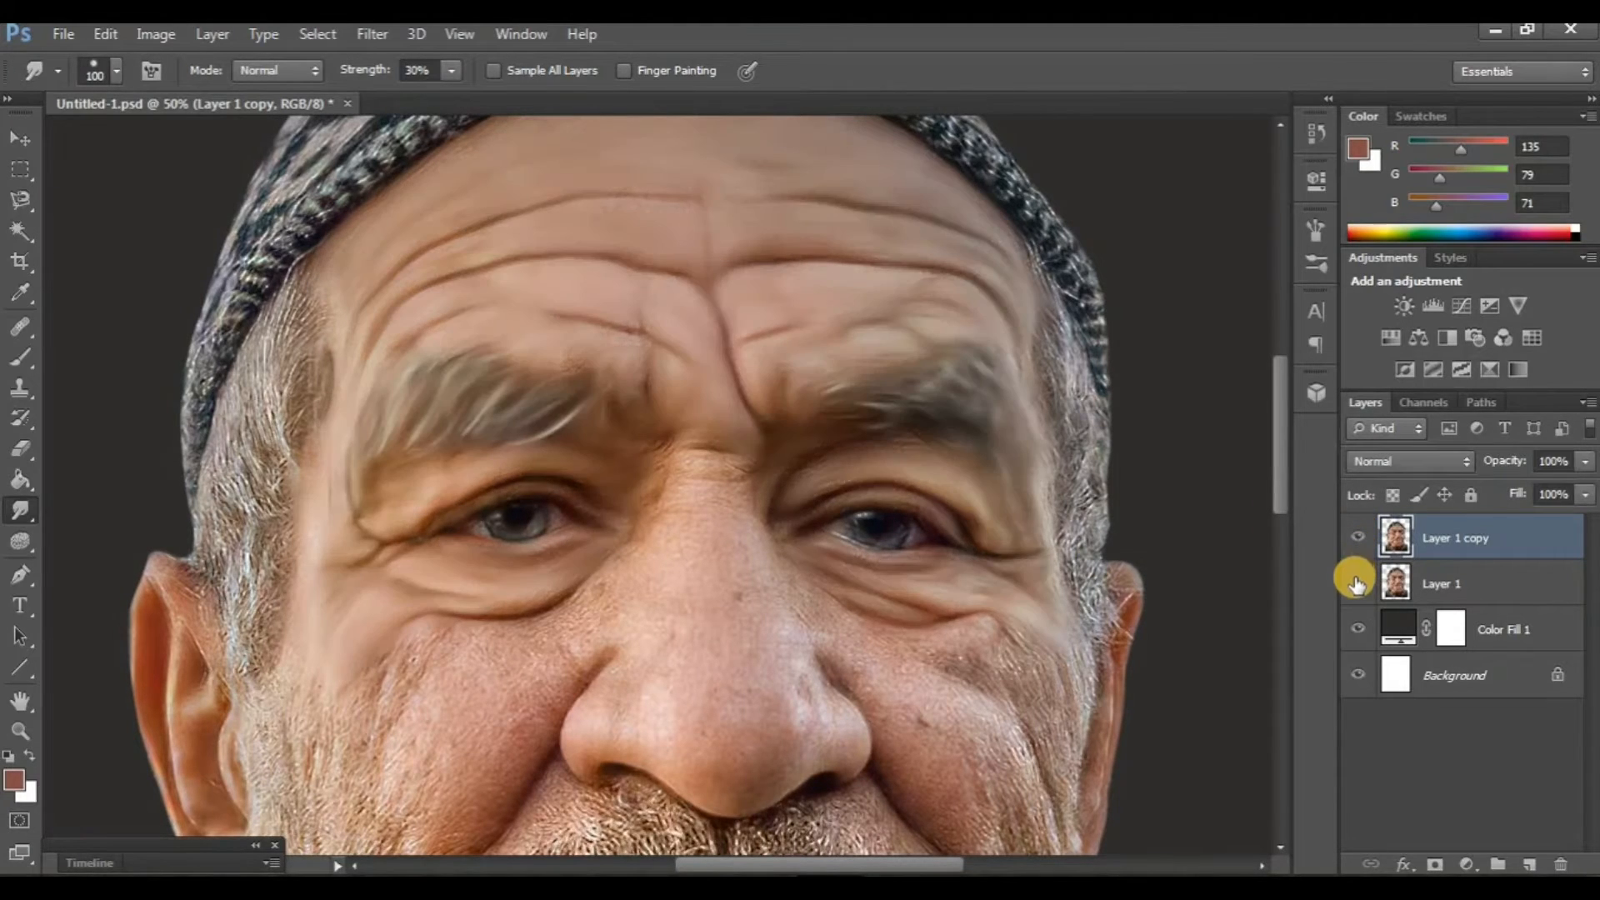
Smudge the nose smooth from the bridge down to the tip and nostrils with a size 125 brush.
scroll(696, 521, "down", 2)
key("ctrl+plus")
scroll(773, 502, "down", 1)
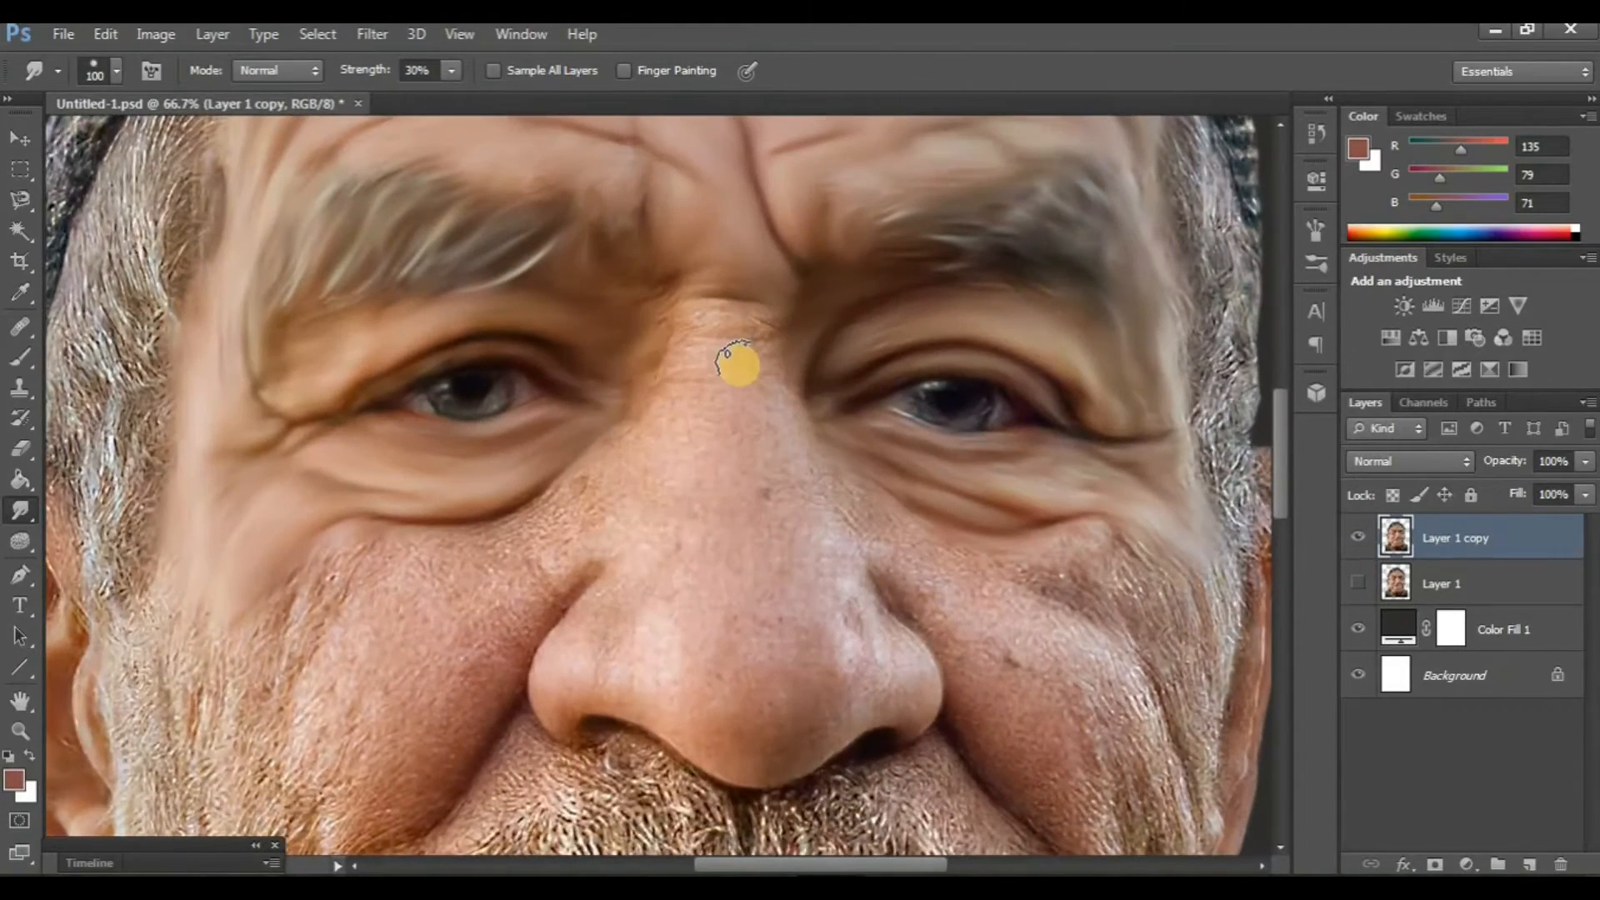
scroll(685, 327, "down", 1)
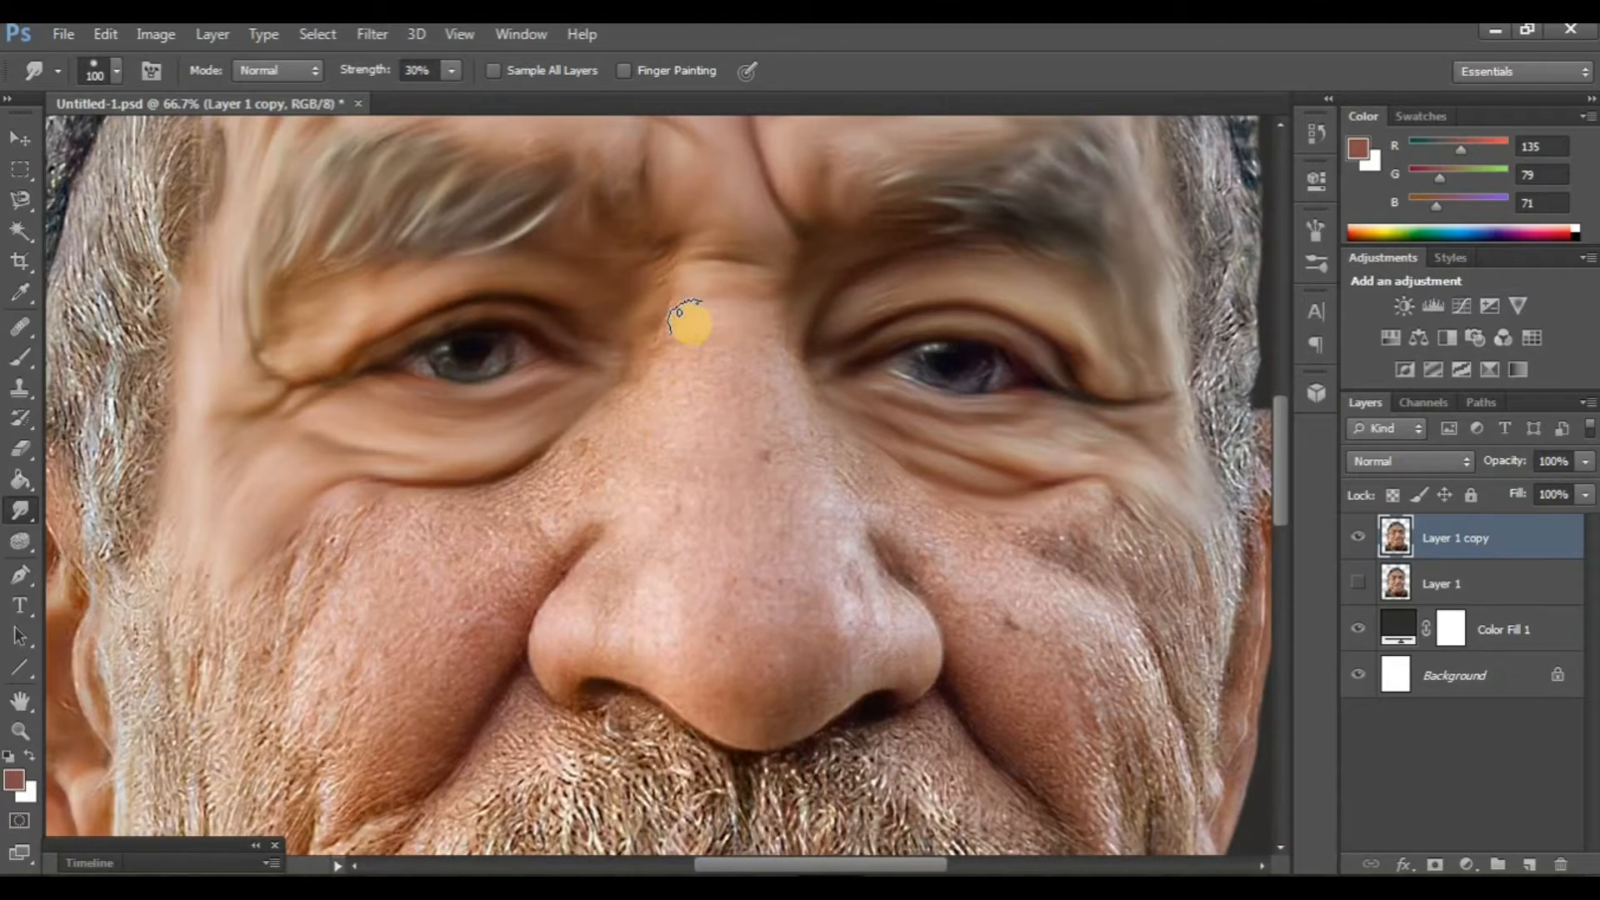
left_click_drag(792, 403, 839, 538)
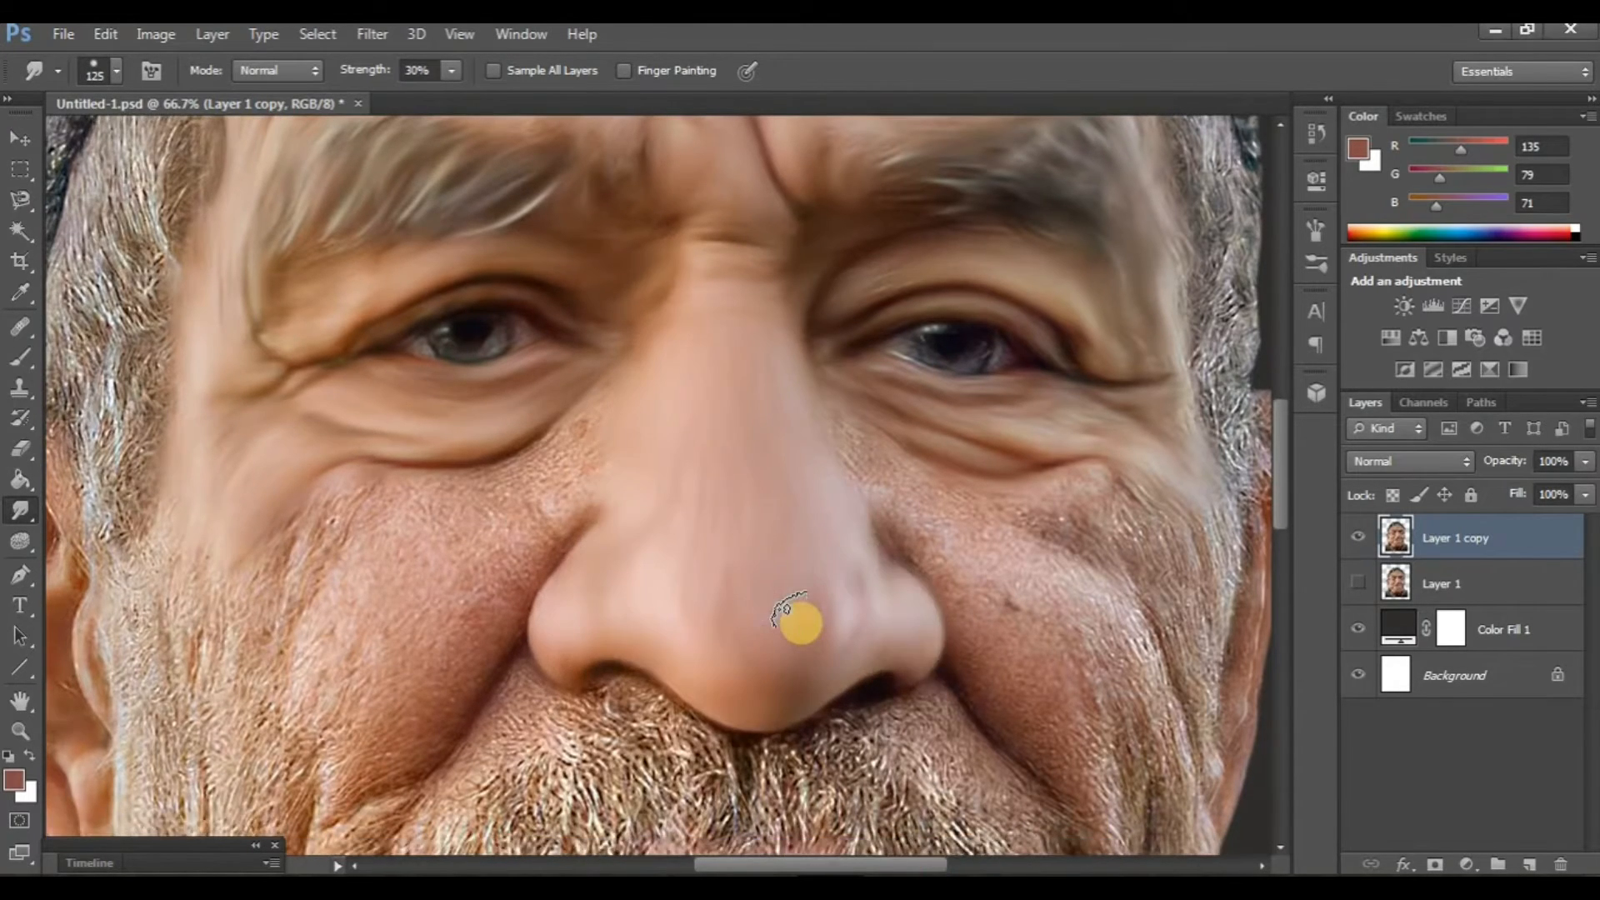
Compare the smudged nose with the original portrait by toggling the visibility of Layer 1 and Layer 1 copy.
key("ctrl+minus")
key("ctrl+minus")
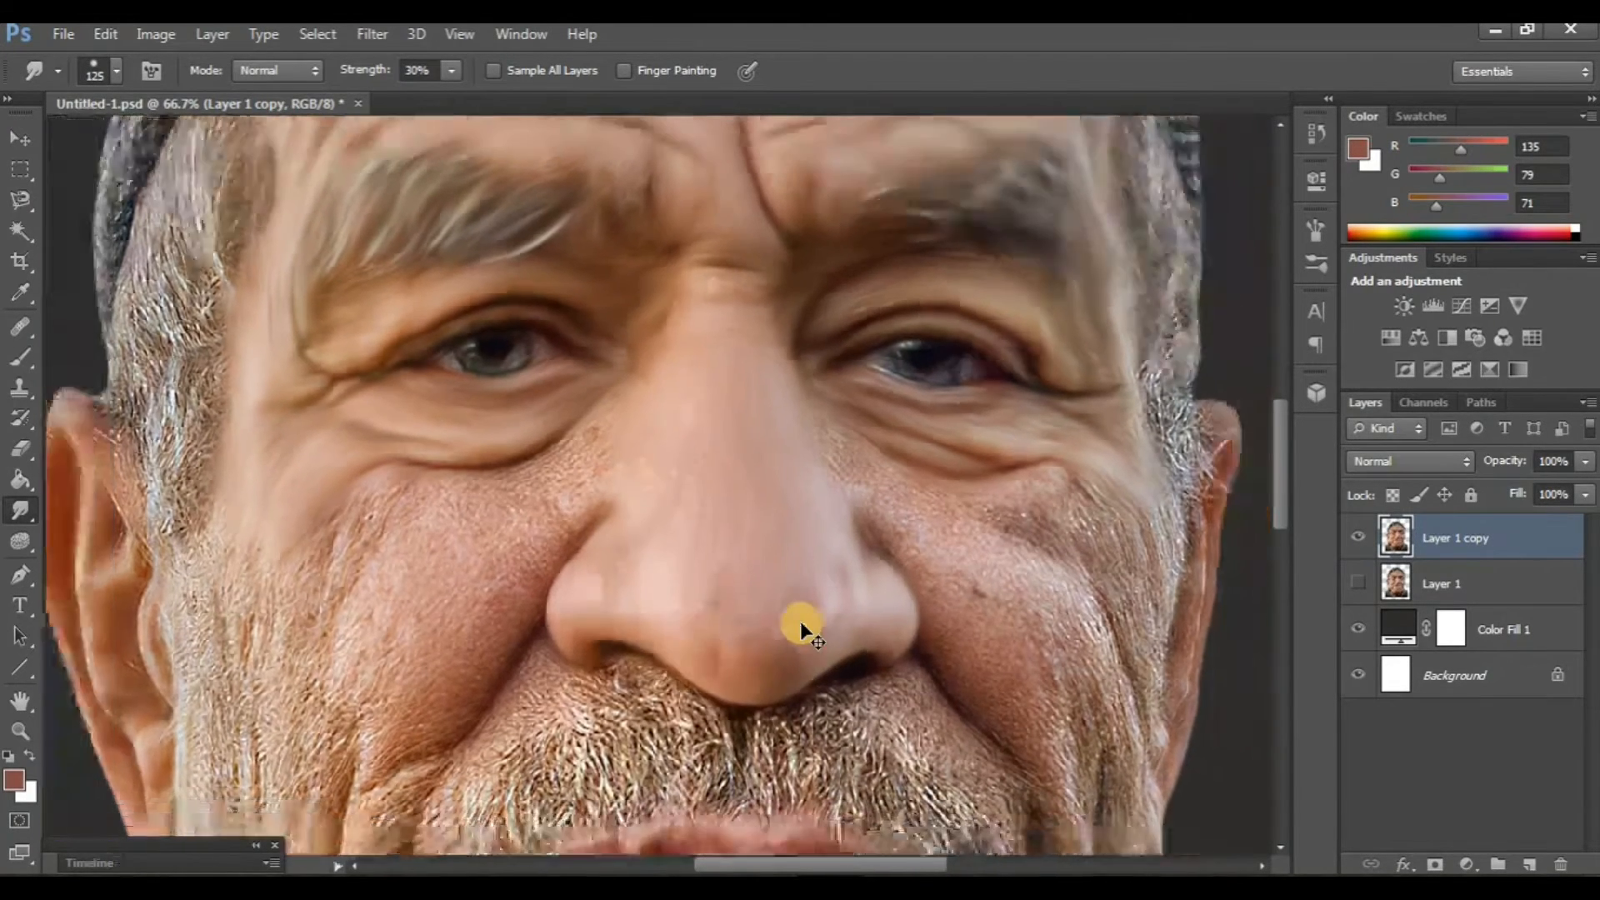
scroll(828, 714, "up", 2)
left_click(1351, 563)
left_click(1350, 542)
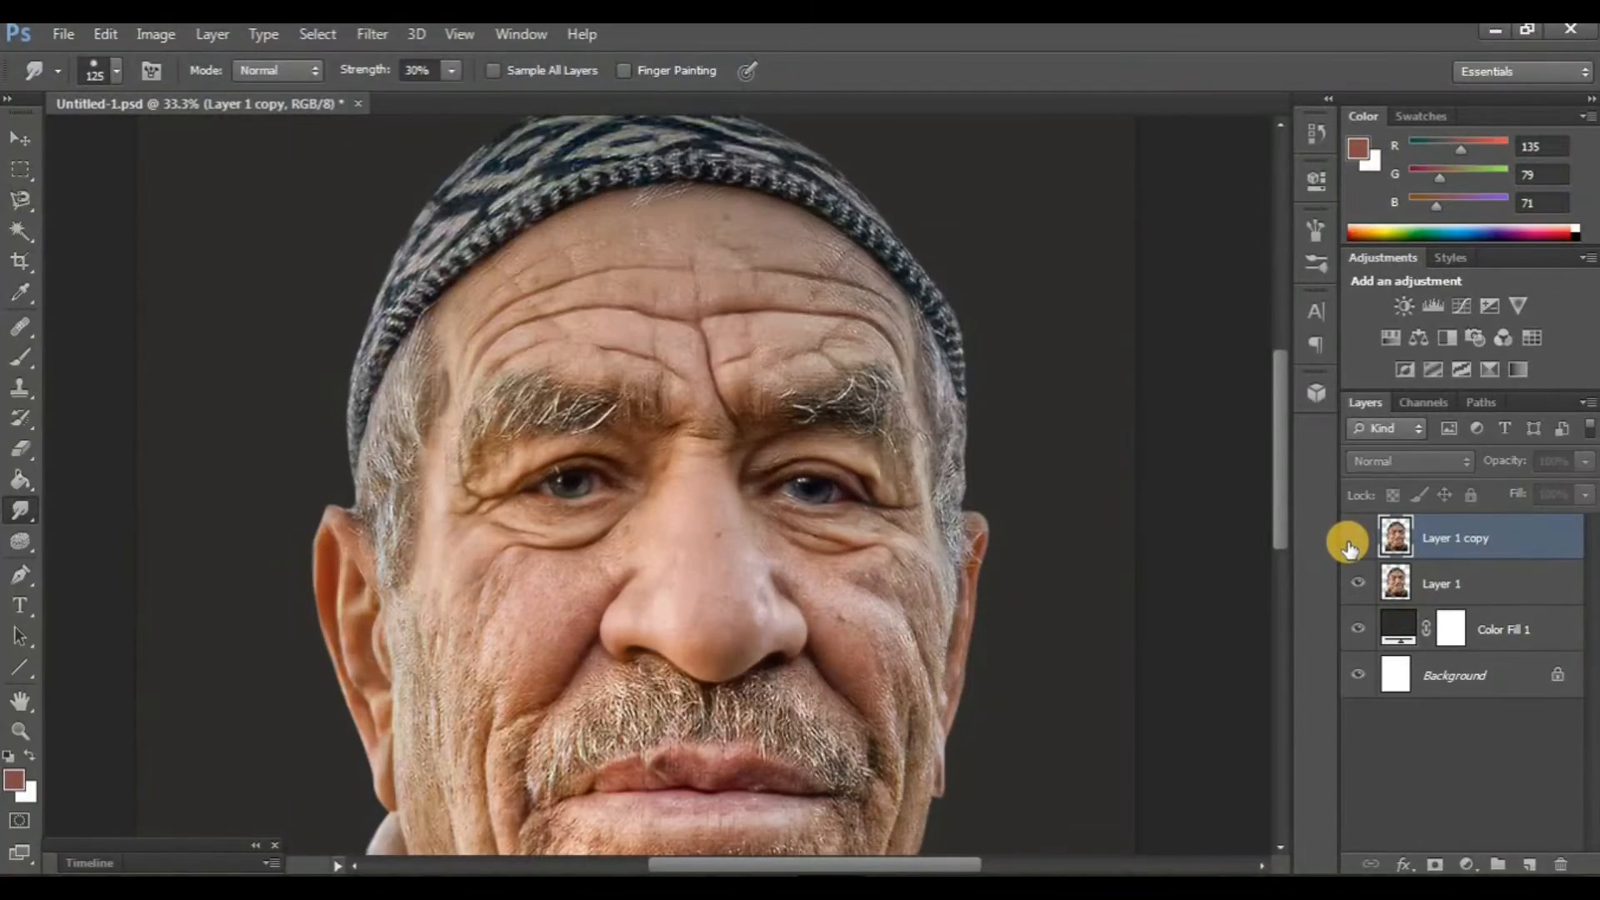
left_click(1350, 542)
left_click(1358, 583)
Smudge the cheek and jaw on the left half of the face, blending the skin beside the nose and below the eye.
key("ctrl+plus")
key("ctrl+plus")
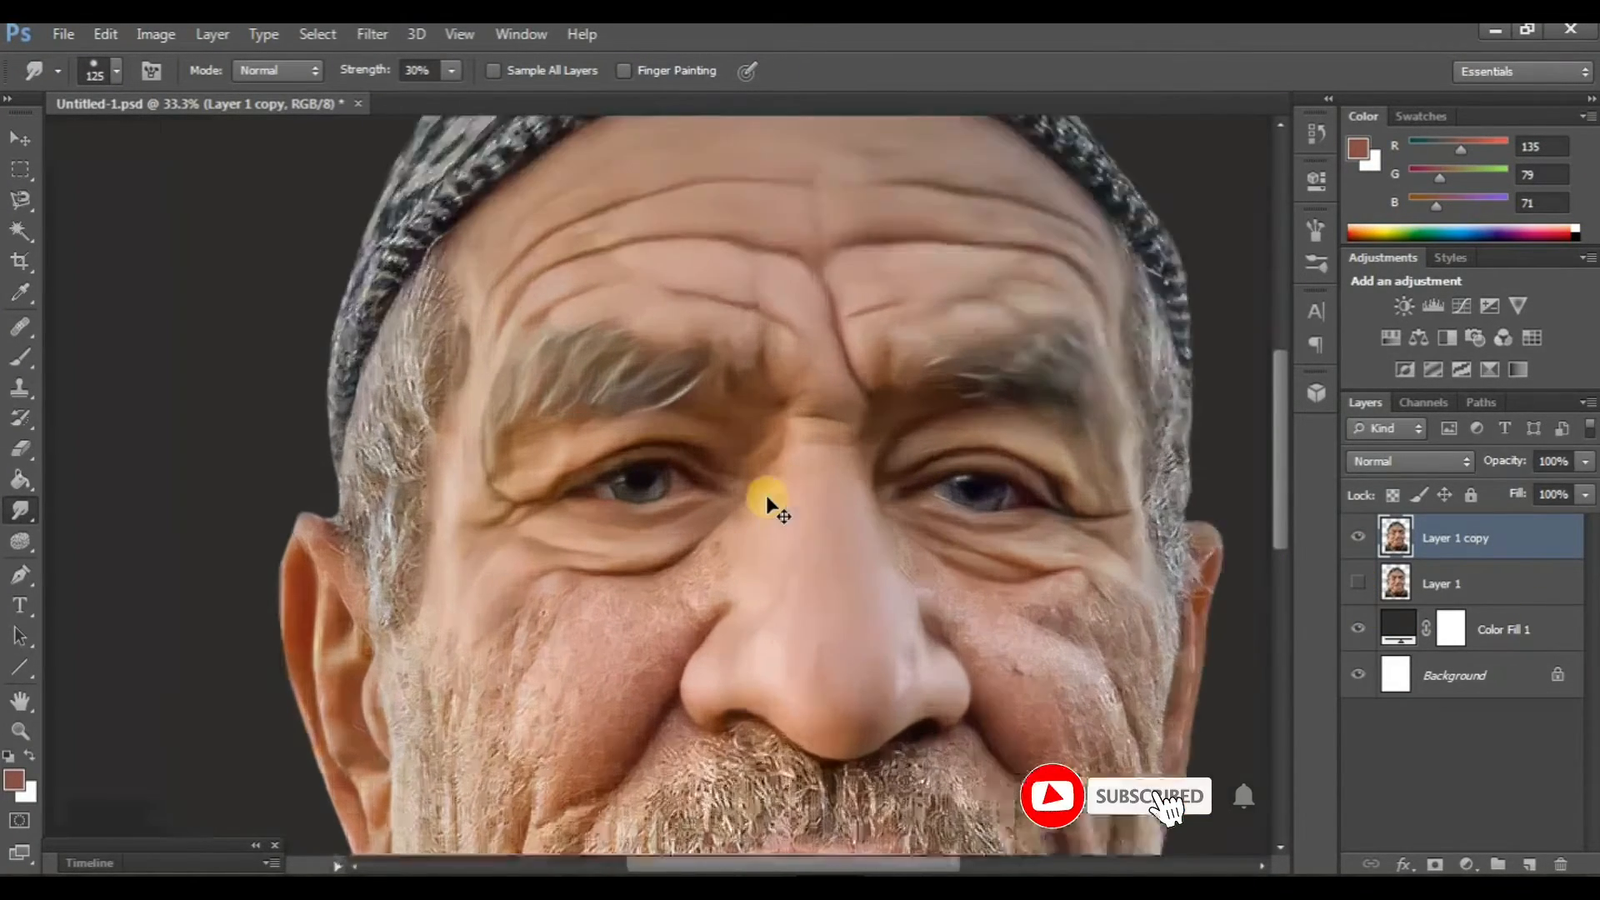
scroll(525, 467, "down", 3)
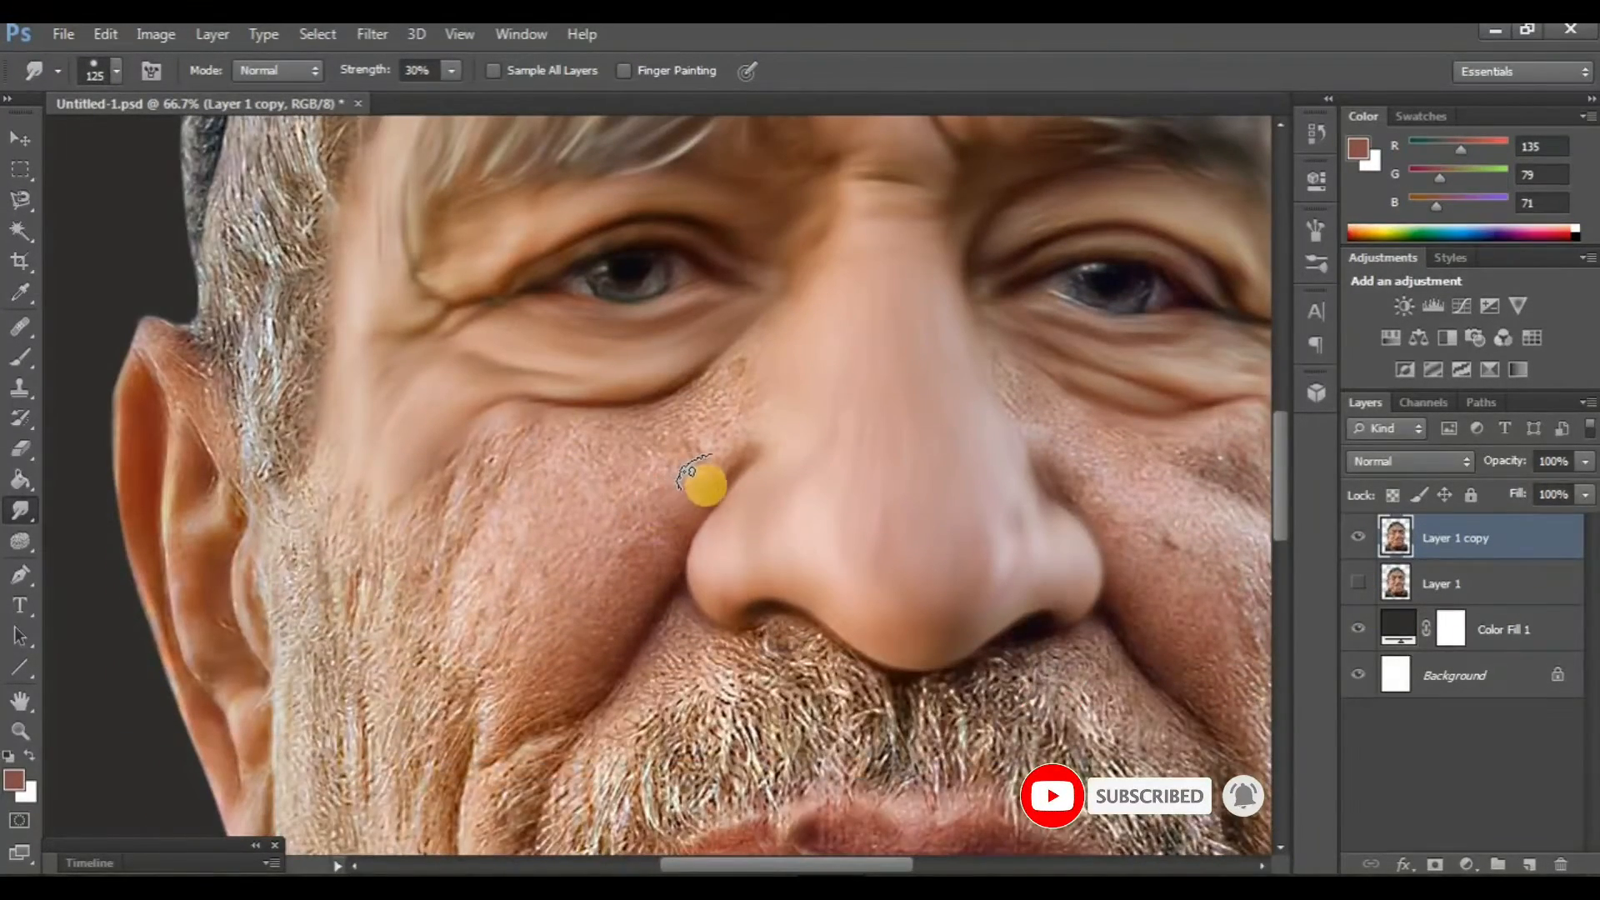
mouse_move(681, 459)
left_mouse_down()
mouse_move(735, 408)
mouse_move(686, 424)
mouse_move(738, 384)
mouse_move(740, 435)
left_mouse_up()
left_click_drag(705, 377, 760, 333)
scroll(711, 425, "left", 1)
scroll(711, 425, "down", 1)
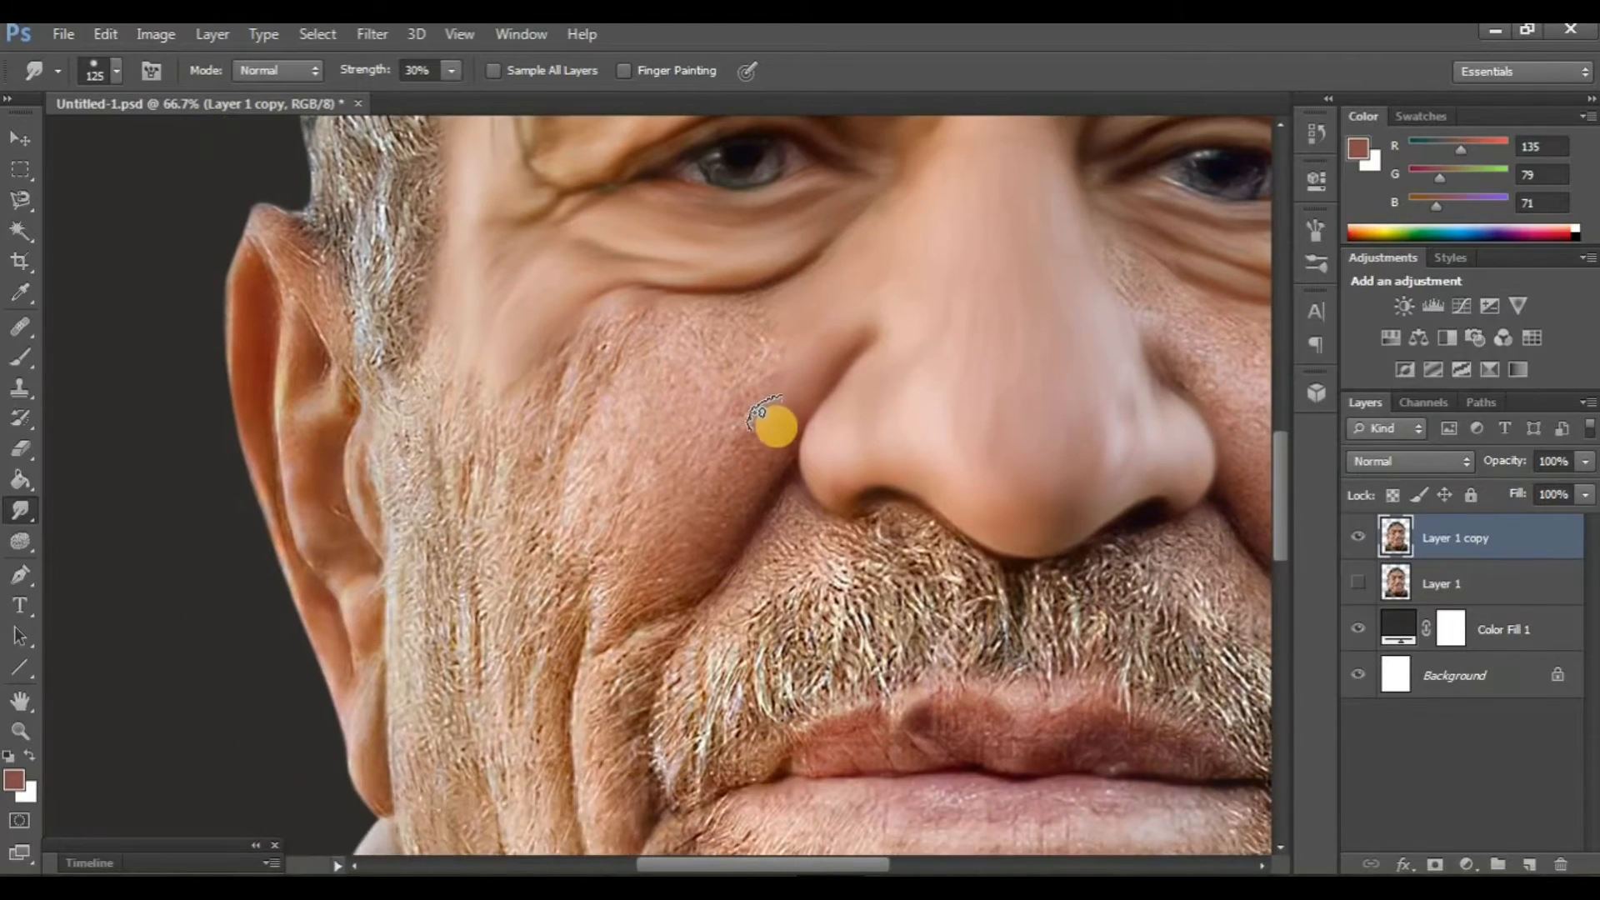
left_click_drag(691, 521, 679, 542)
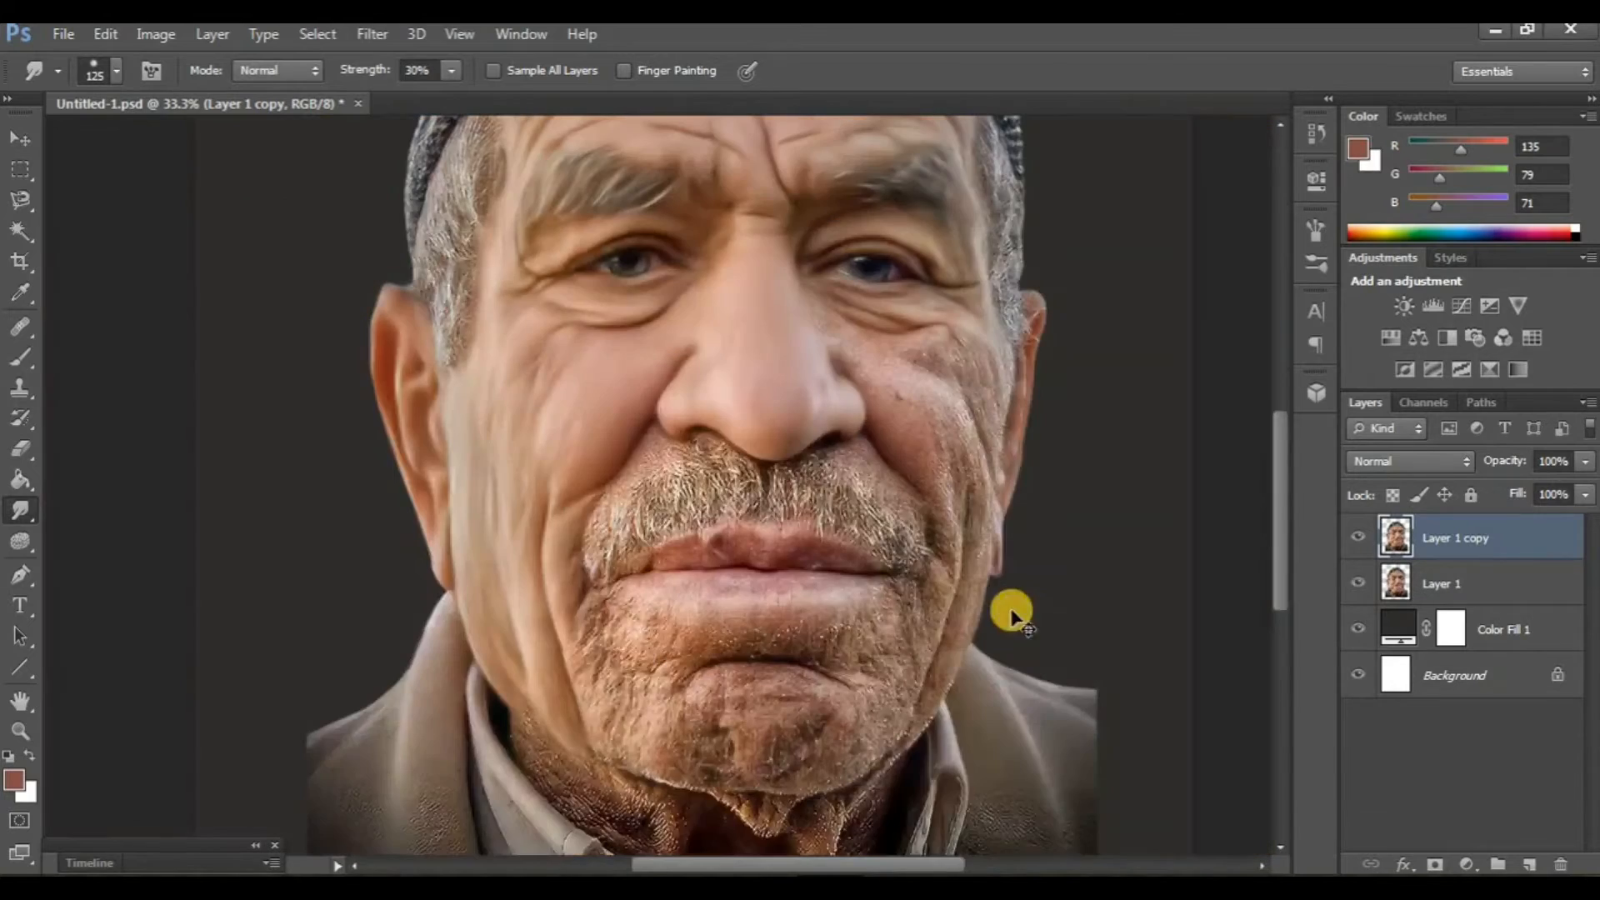
Toggle Layer 1 copy off and on to compare the smudged left-hand cheek with the original portrait.
scroll(1011, 604, "right", 2)
left_click(1355, 542)
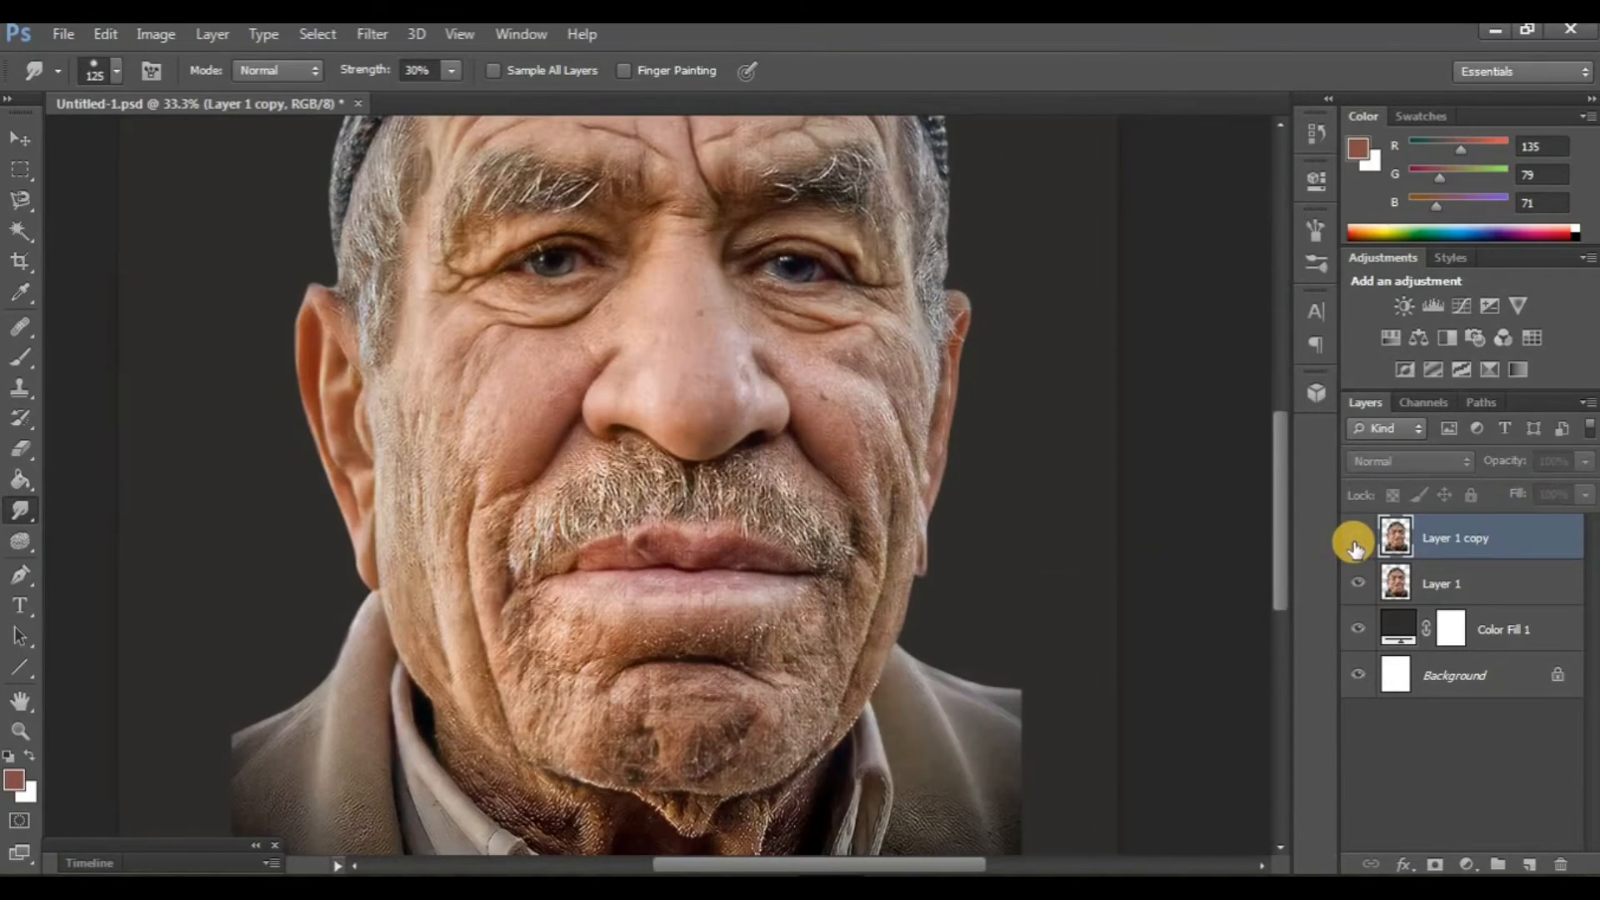
left_click(1354, 541)
Smudge the cheek and jaw on the right half of the face, following the folds from the nose down to the jawline.
scroll(710, 526, "right", 1)
key("ctrl+plus")
key("ctrl+plus")
scroll(684, 505, "right", 2)
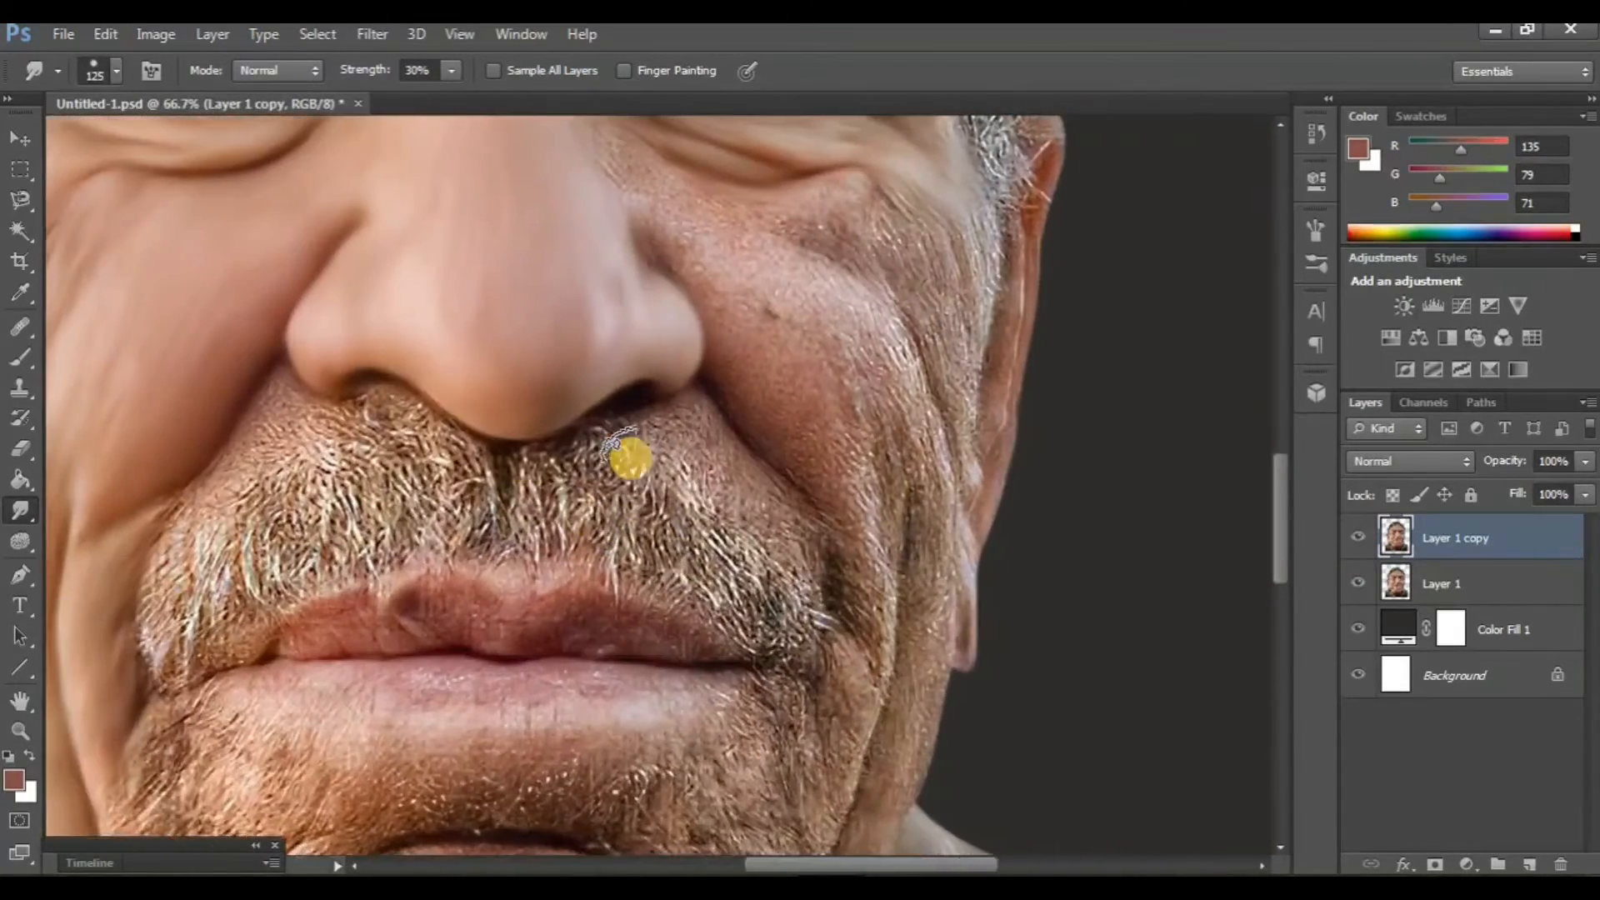
scroll(667, 450, "up", 3)
mouse_move(740, 427)
left_mouse_down()
mouse_move(599, 340)
mouse_move(645, 448)
mouse_move(667, 431)
mouse_move(751, 610)
mouse_move(808, 672)
left_mouse_up()
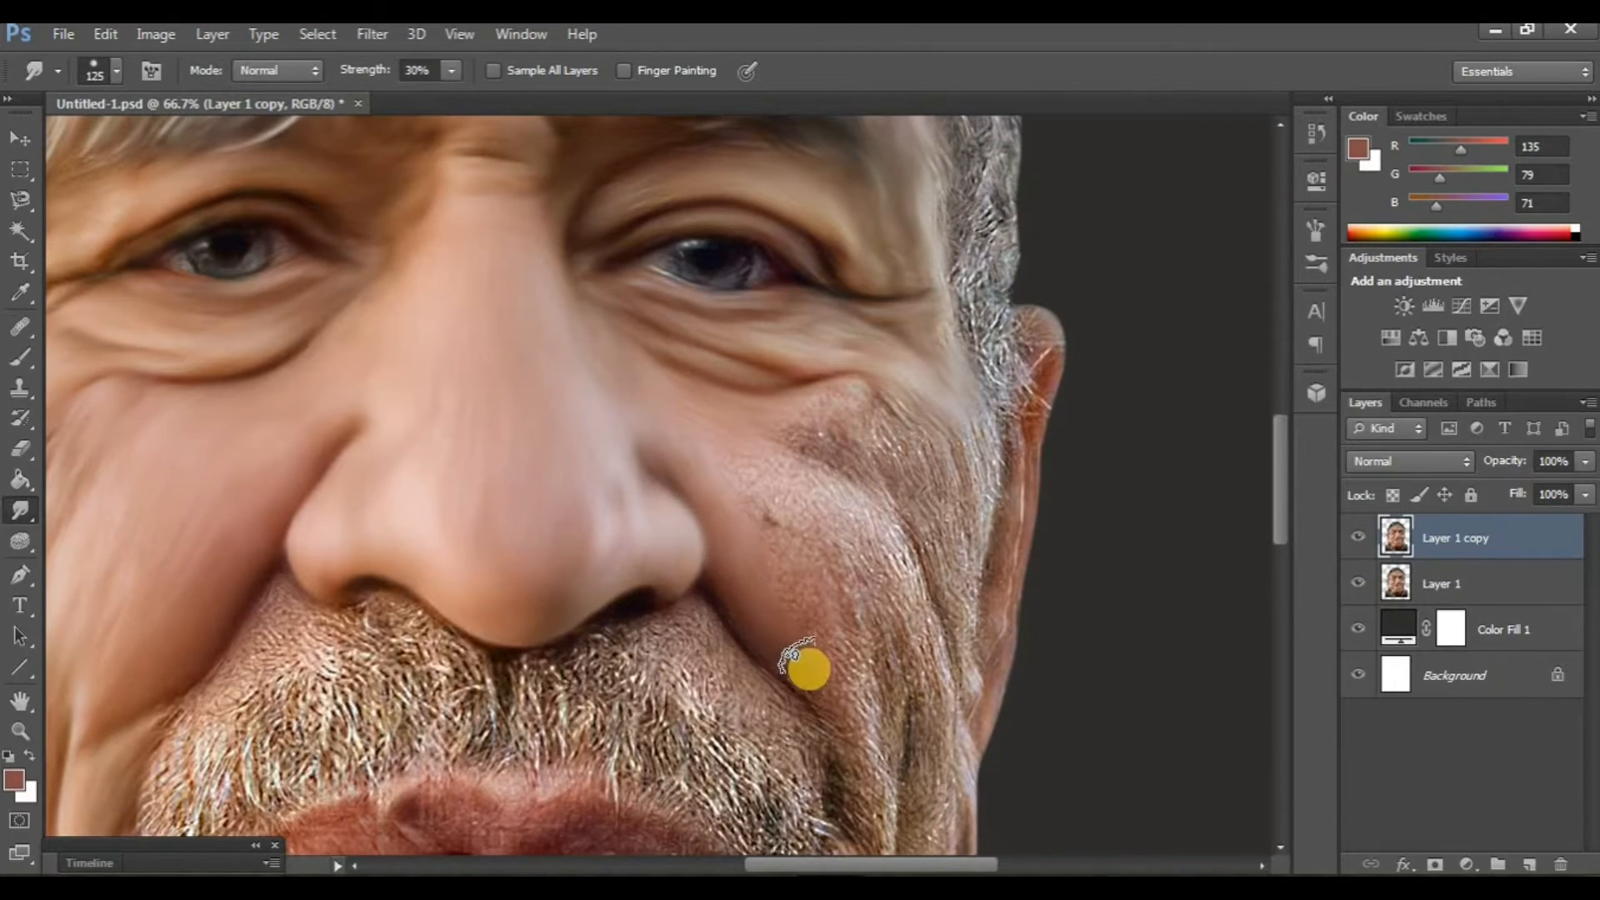
scroll(820, 542, "right", 2)
scroll(791, 509, "down", 1)
mouse_move(742, 461)
left_mouse_down()
mouse_move(612, 382)
mouse_move(752, 512)
mouse_move(873, 675)
left_mouse_up()
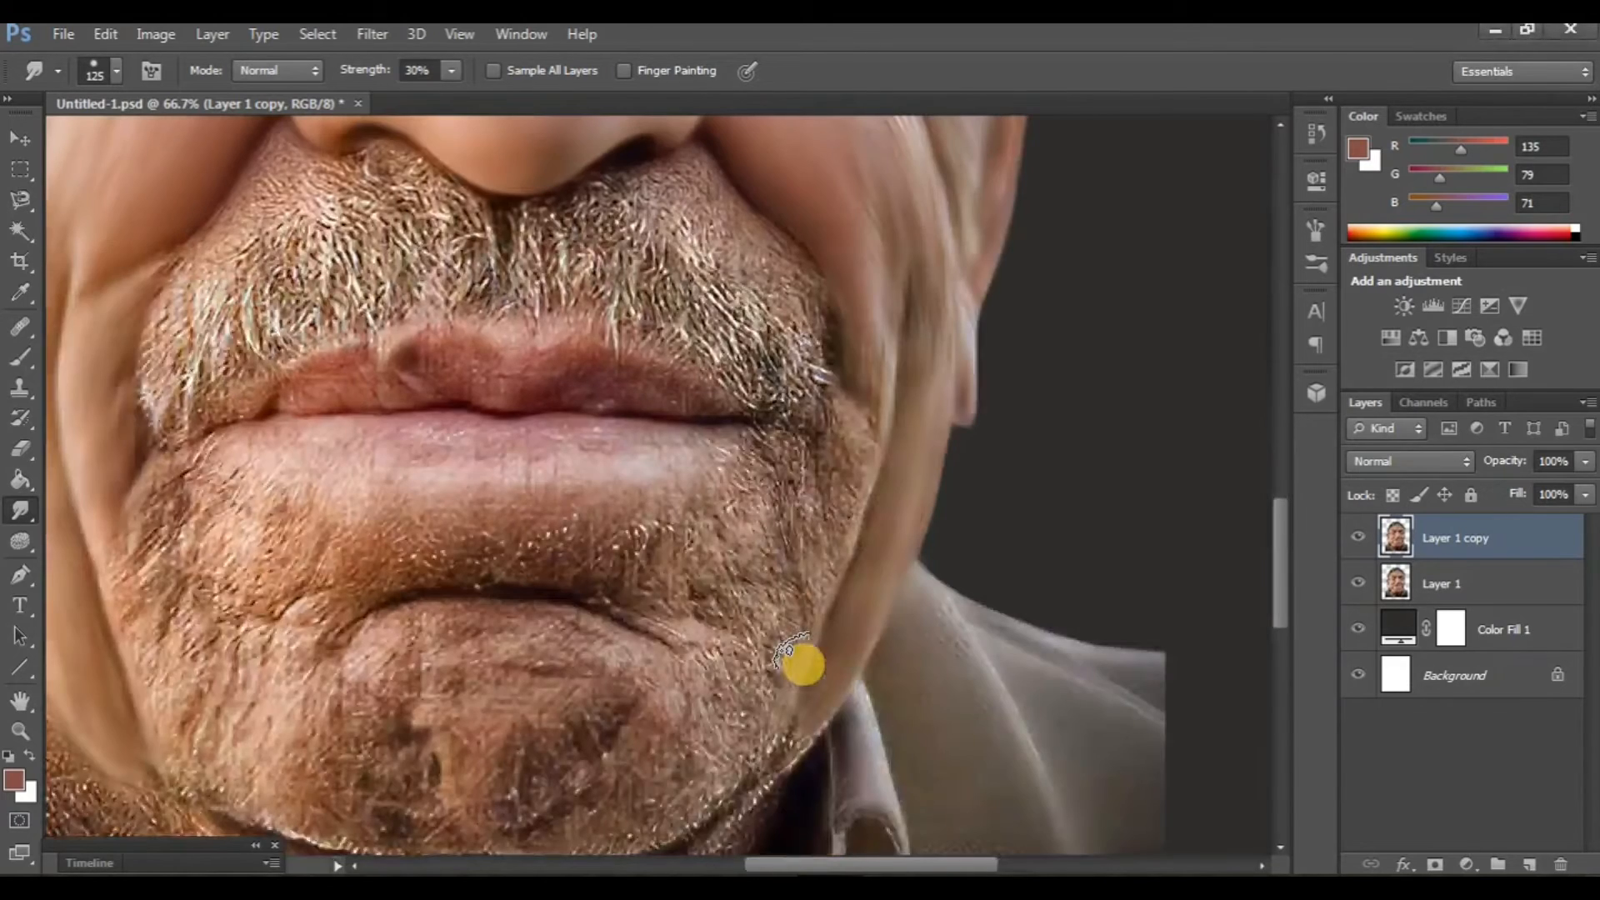
scroll(803, 663, "right", 1)
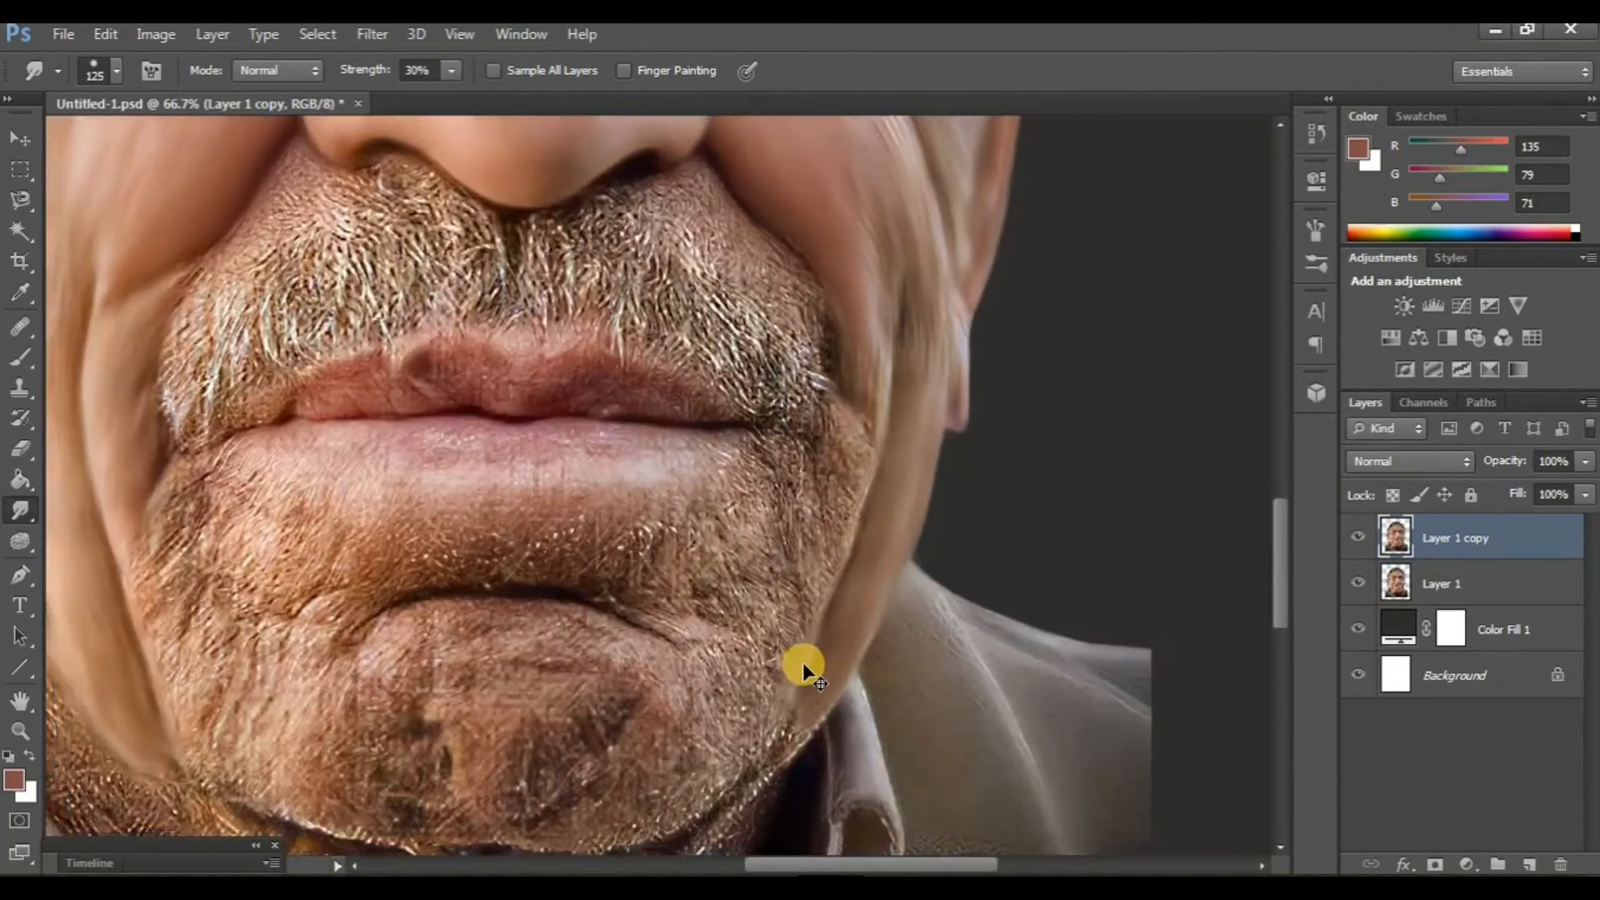
Toggle Layer 1 copy off and on to compare both smudged cheeks with the original portrait.
key("ctrl+minus")
key("ctrl+minus")
scroll(800, 666, "up", 2)
scroll(799, 666, "left", 2)
left_click(1358, 538)
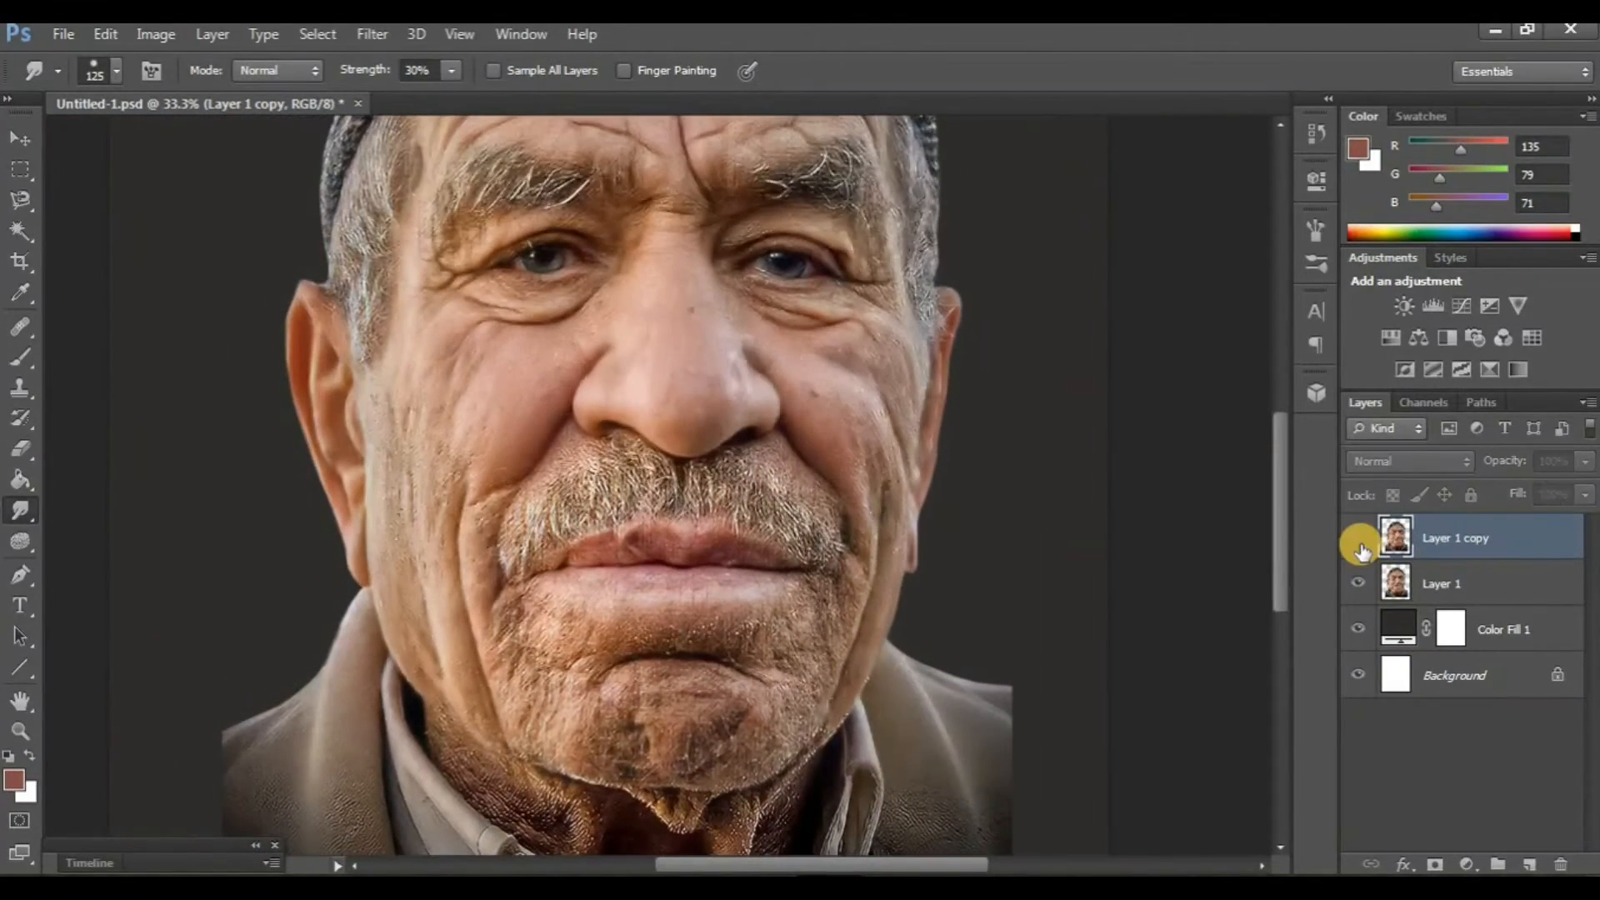
left_click(1359, 542)
Duplicate the smudged Layer 1 copy and hide Layer 1 copy and Layer 1 beneath the duplicate.
key("ctrl+j")
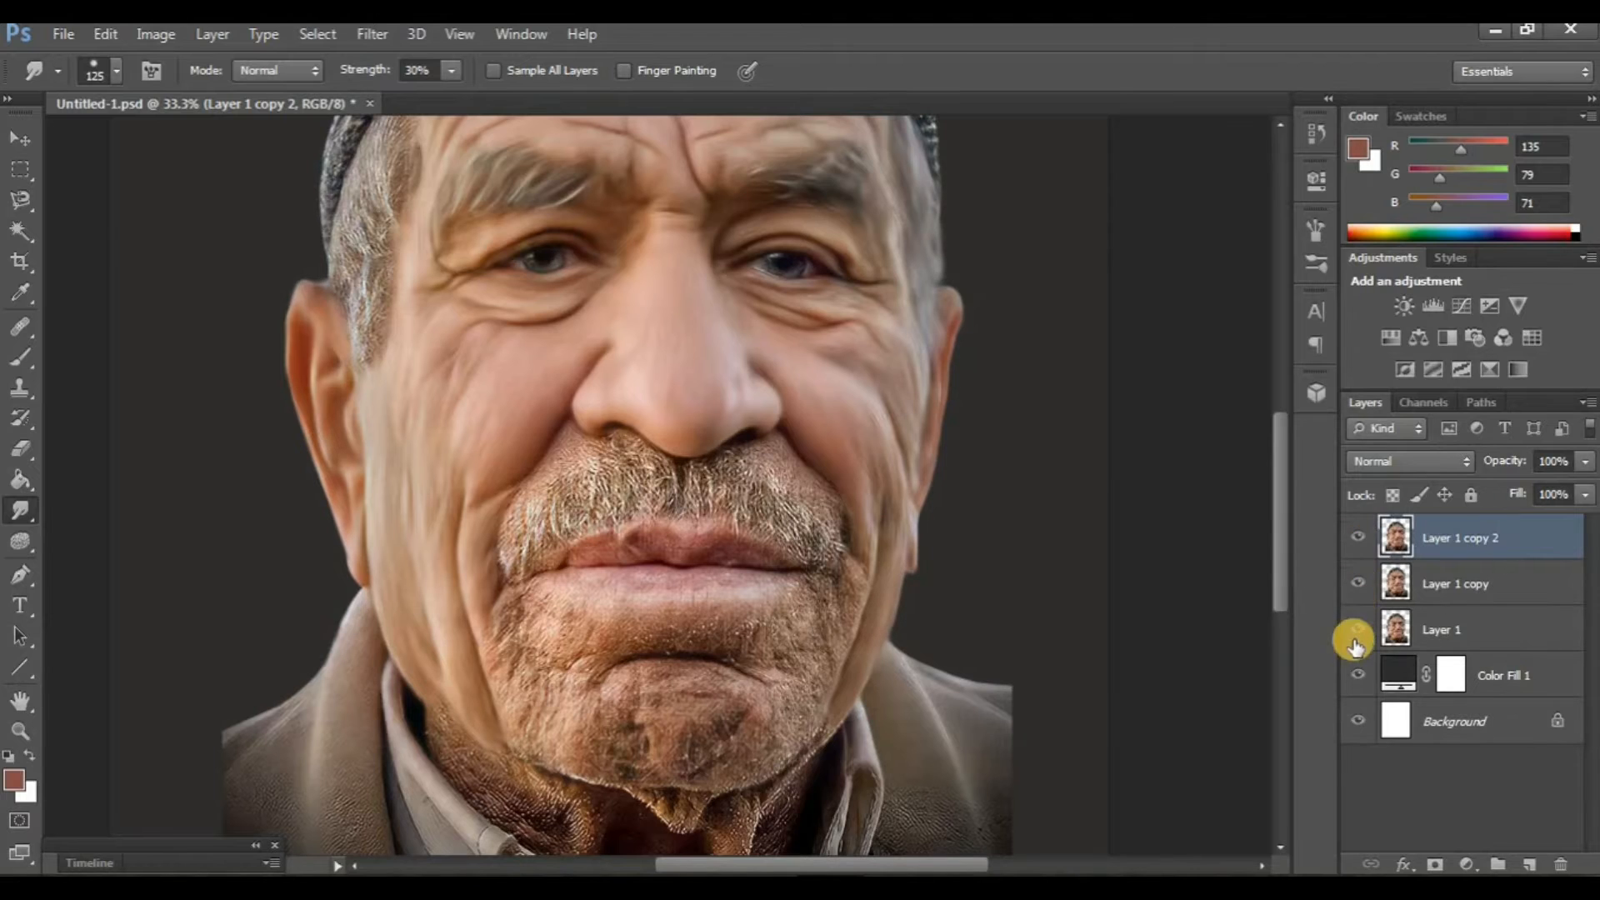
scroll(800, 533, "down", 1)
scroll(725, 523, "up", 4)
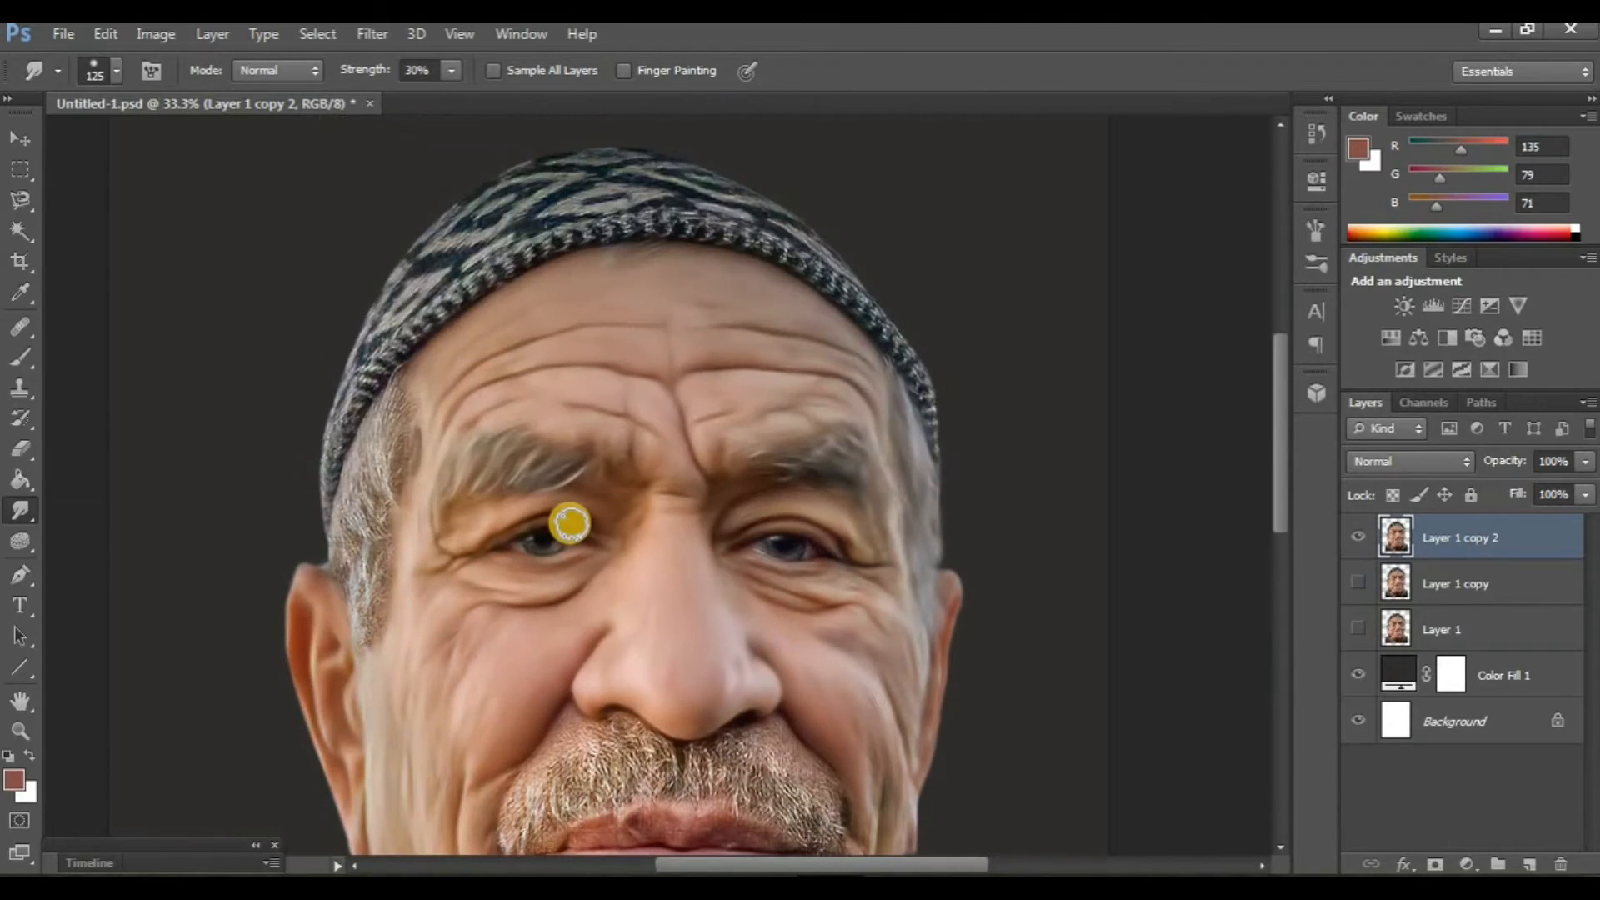
Smudge the moustache and lips into soft strokes on Layer 1 copy 2 with a size 100 brush.
key("ctrl+plus")
scroll(591, 510, "down", 4)
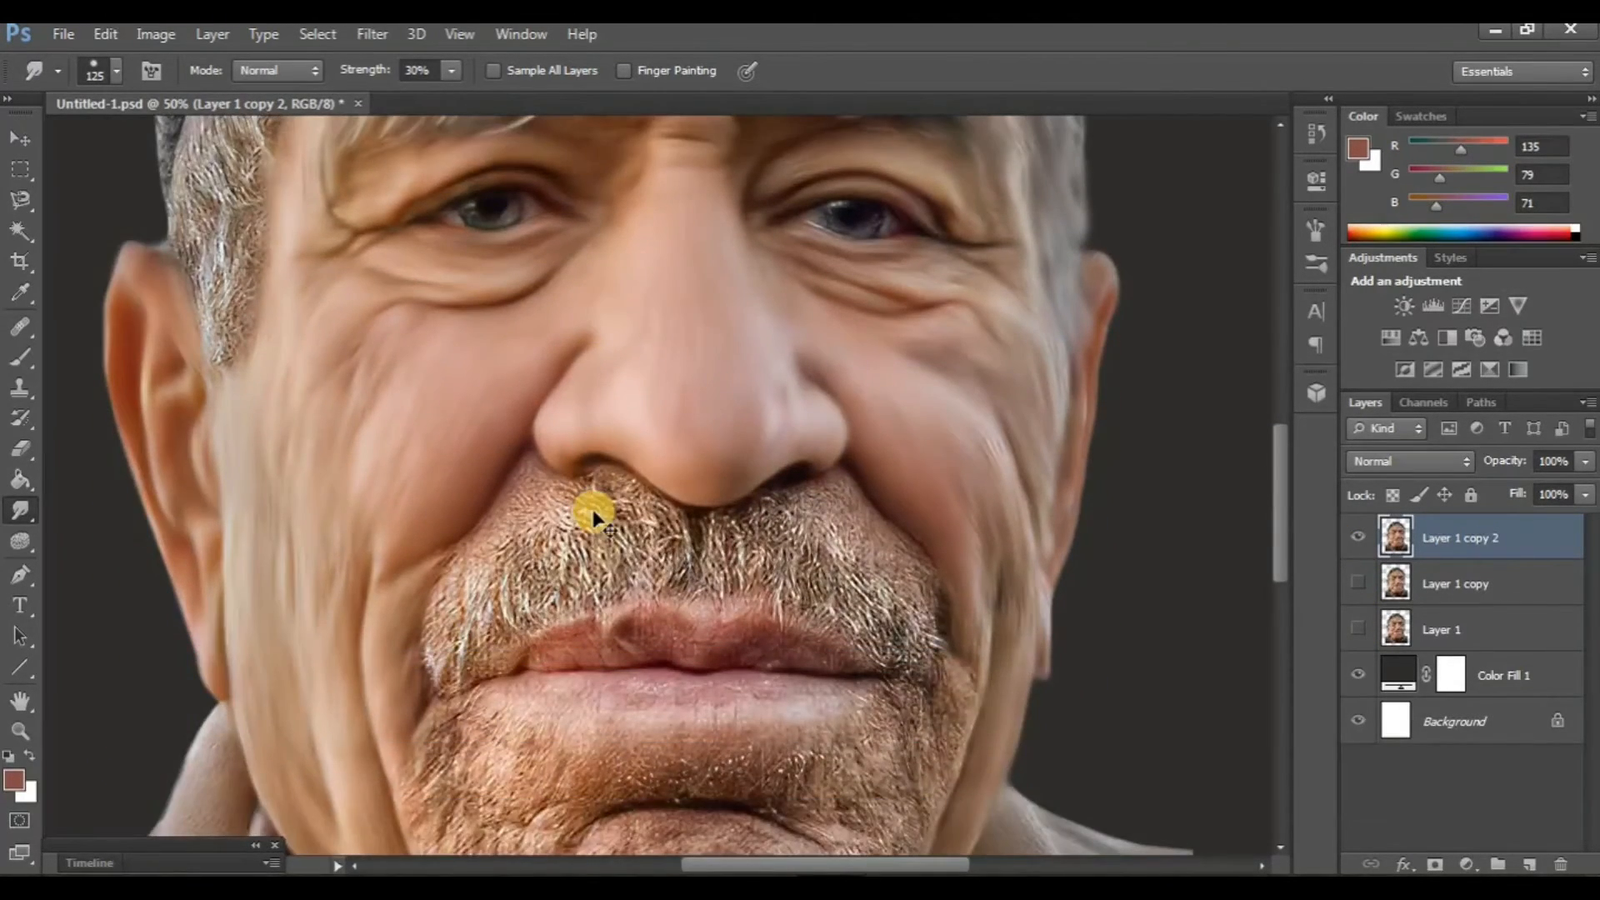
key("ctrl+plus")
scroll(584, 554, "down", 2)
scroll(600, 561, "up", 1)
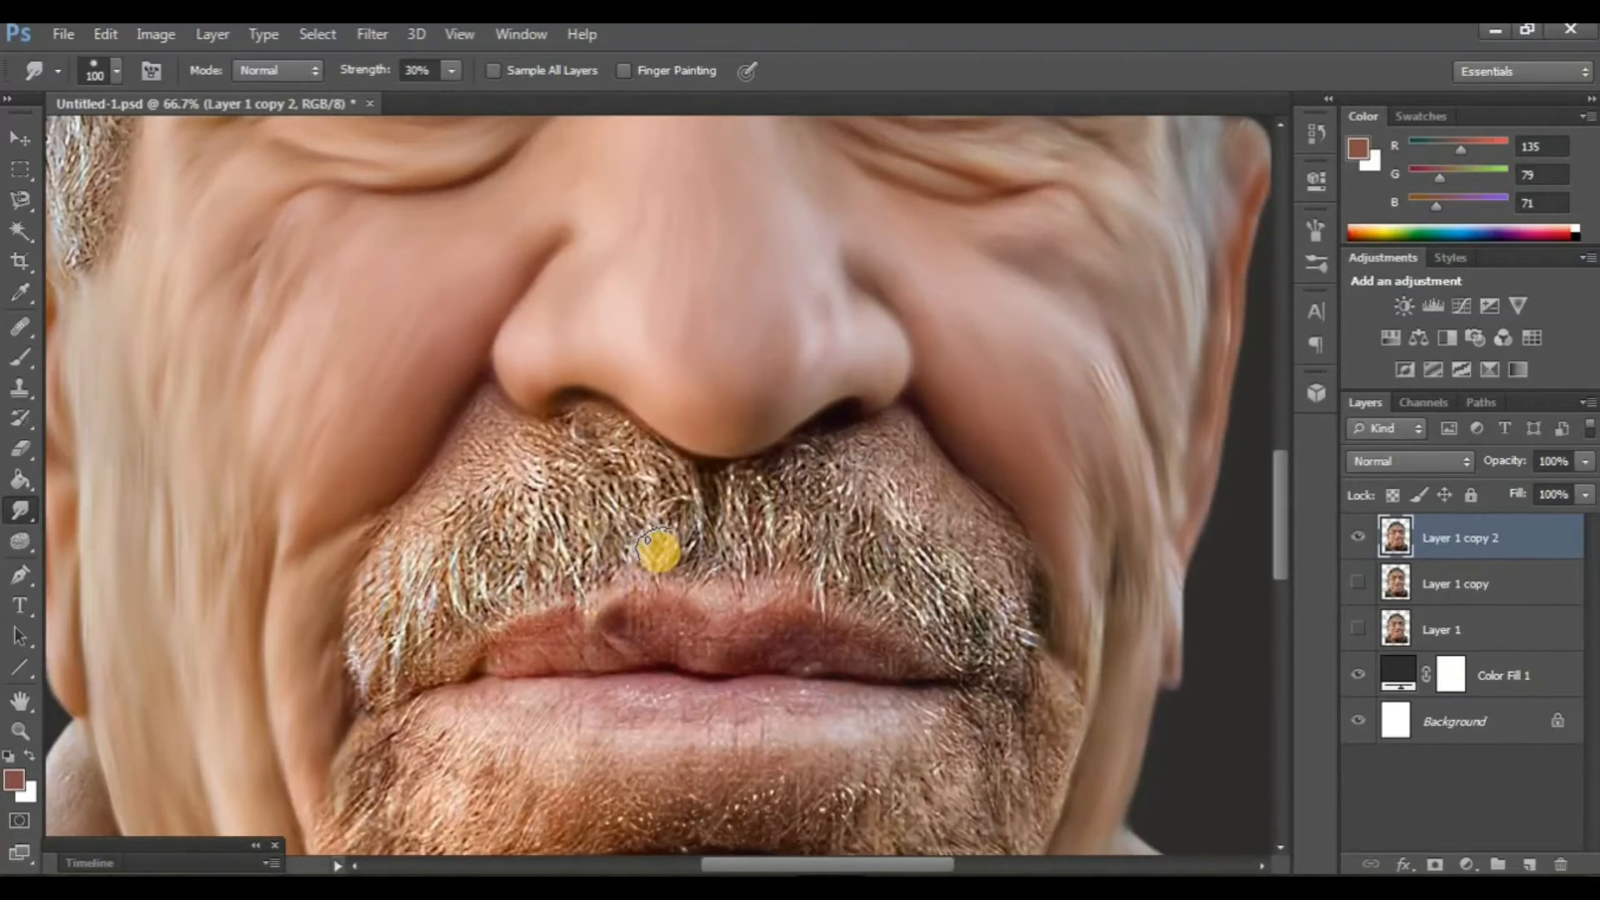
scroll(658, 552, "up", 1)
mouse_move(731, 550)
left_mouse_down()
mouse_move(744, 625)
mouse_move(746, 555)
mouse_move(775, 577)
mouse_move(777, 618)
mouse_move(796, 549)
mouse_move(808, 618)
mouse_move(813, 556)
mouse_move(832, 638)
mouse_move(844, 582)
mouse_move(855, 651)
mouse_move(882, 598)
mouse_move(896, 654)
mouse_move(923, 635)
mouse_move(948, 700)
left_mouse_up()
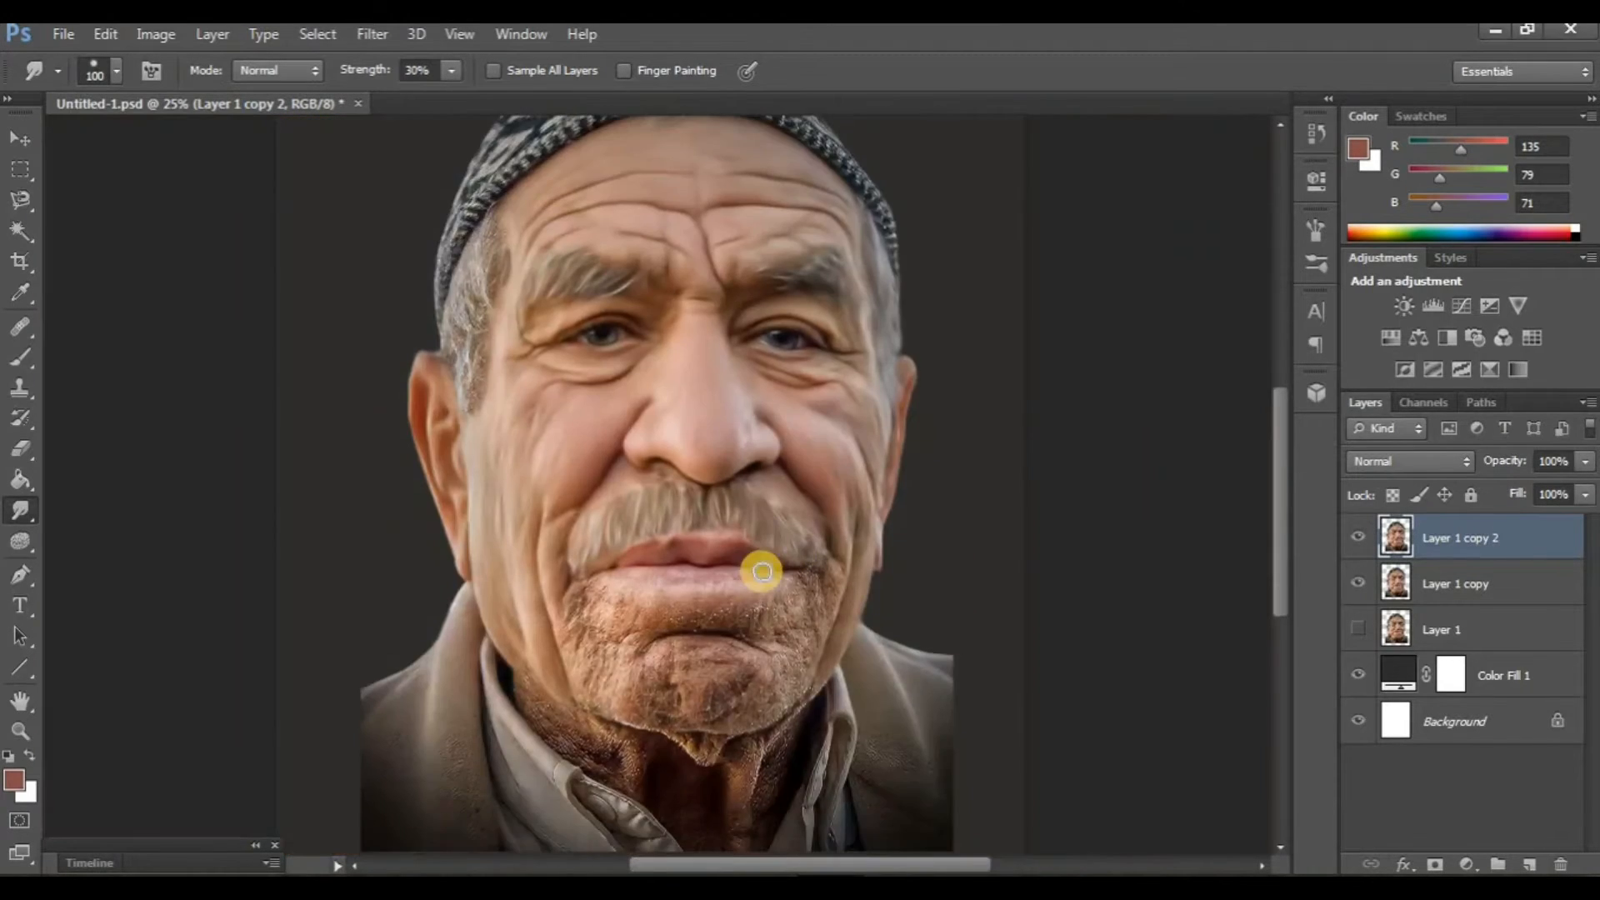
Toggle Layer 1 copy 2 off and on to compare the smudged moustache and upper lip with the unsmudged version.
scroll(761, 569, "up", 3)
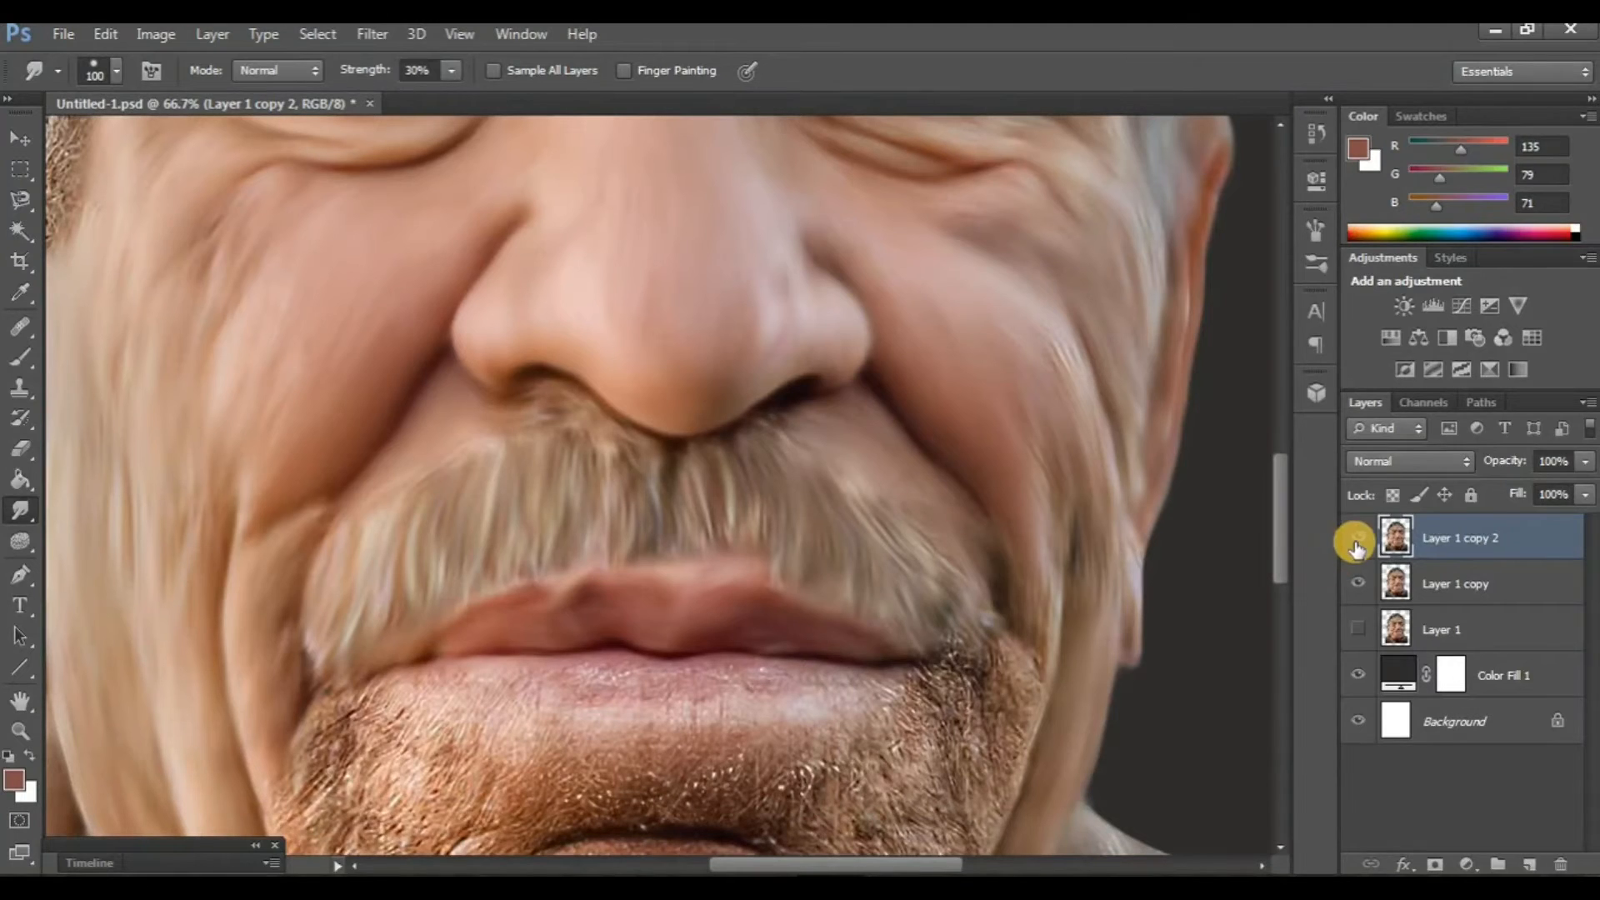
left_click(1358, 539)
left_click(1358, 538)
Smudge the lower lip and the skin beneath it down to the chin crease with the size 100 brush at 30% strength.
scroll(726, 508, "down", 4)
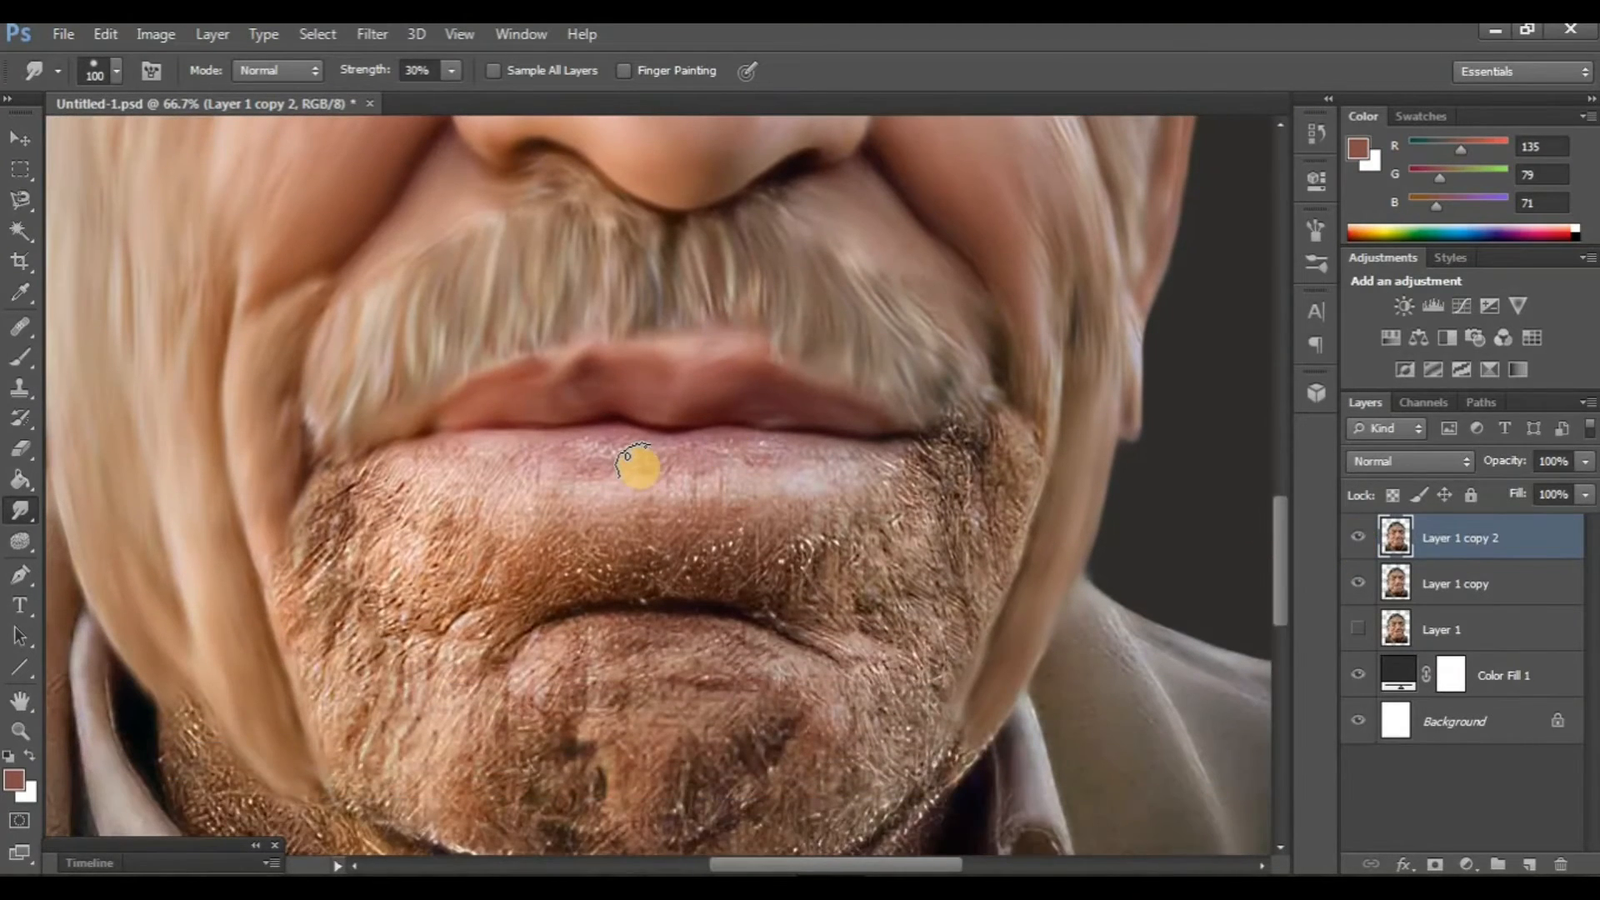
scroll(636, 465, "down", 2)
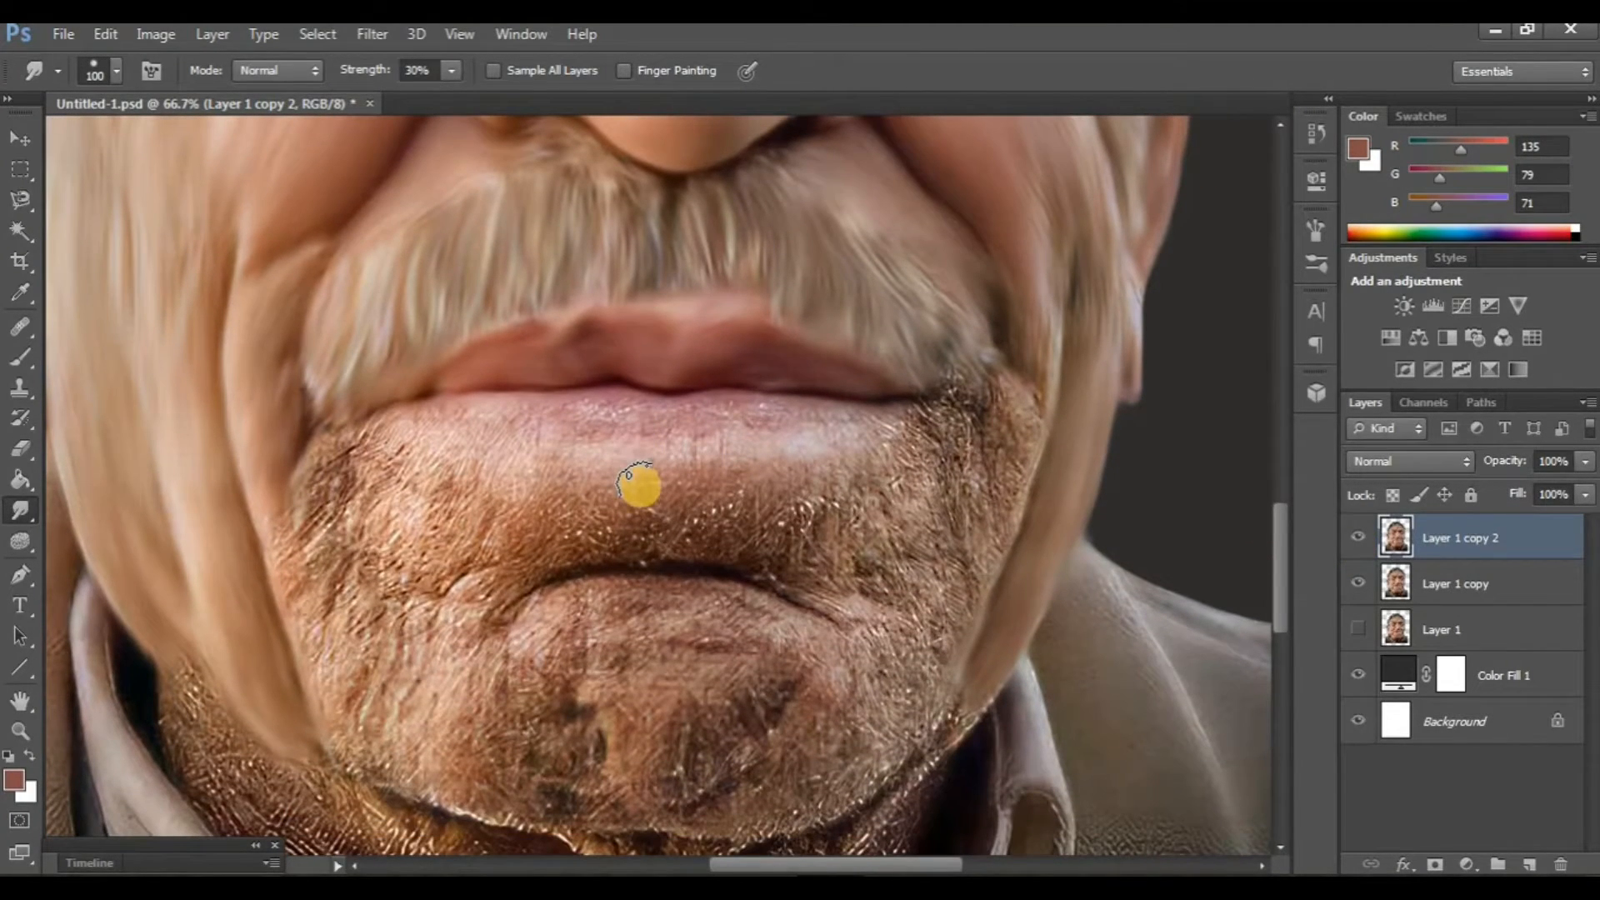
left_click_drag(644, 493, 621, 476)
mouse_move(586, 550)
left_mouse_down()
mouse_move(620, 476)
mouse_move(560, 567)
mouse_move(576, 488)
mouse_move(521, 576)
mouse_move(548, 483)
left_mouse_up()
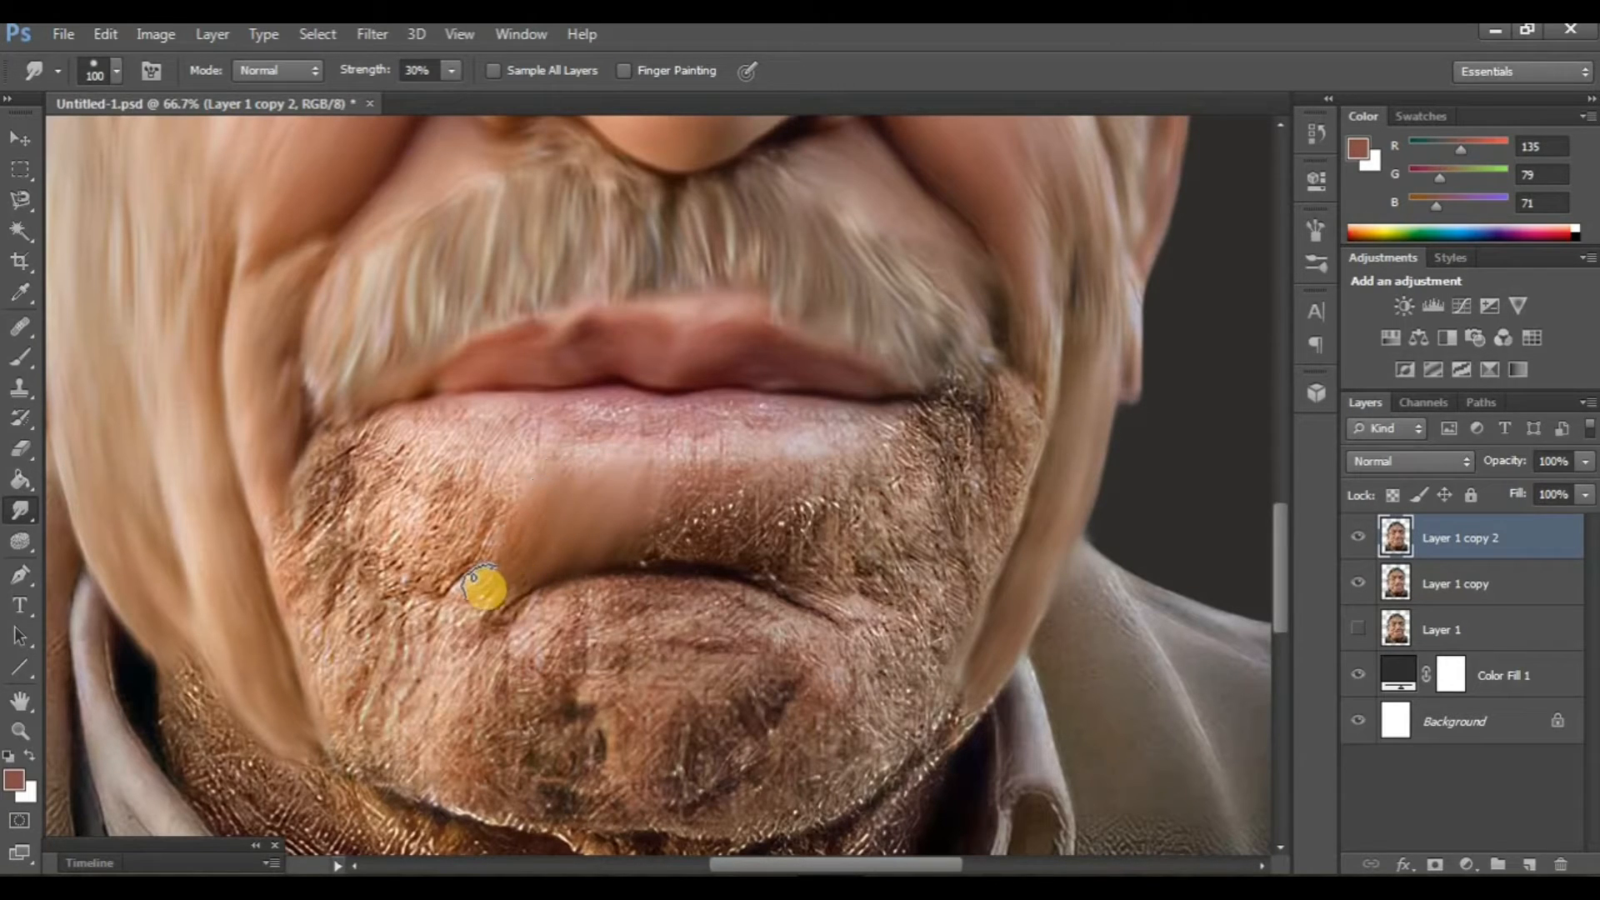
mouse_move(649, 533)
left_mouse_down()
mouse_move(639, 547)
mouse_move(736, 486)
mouse_move(750, 533)
left_mouse_up()
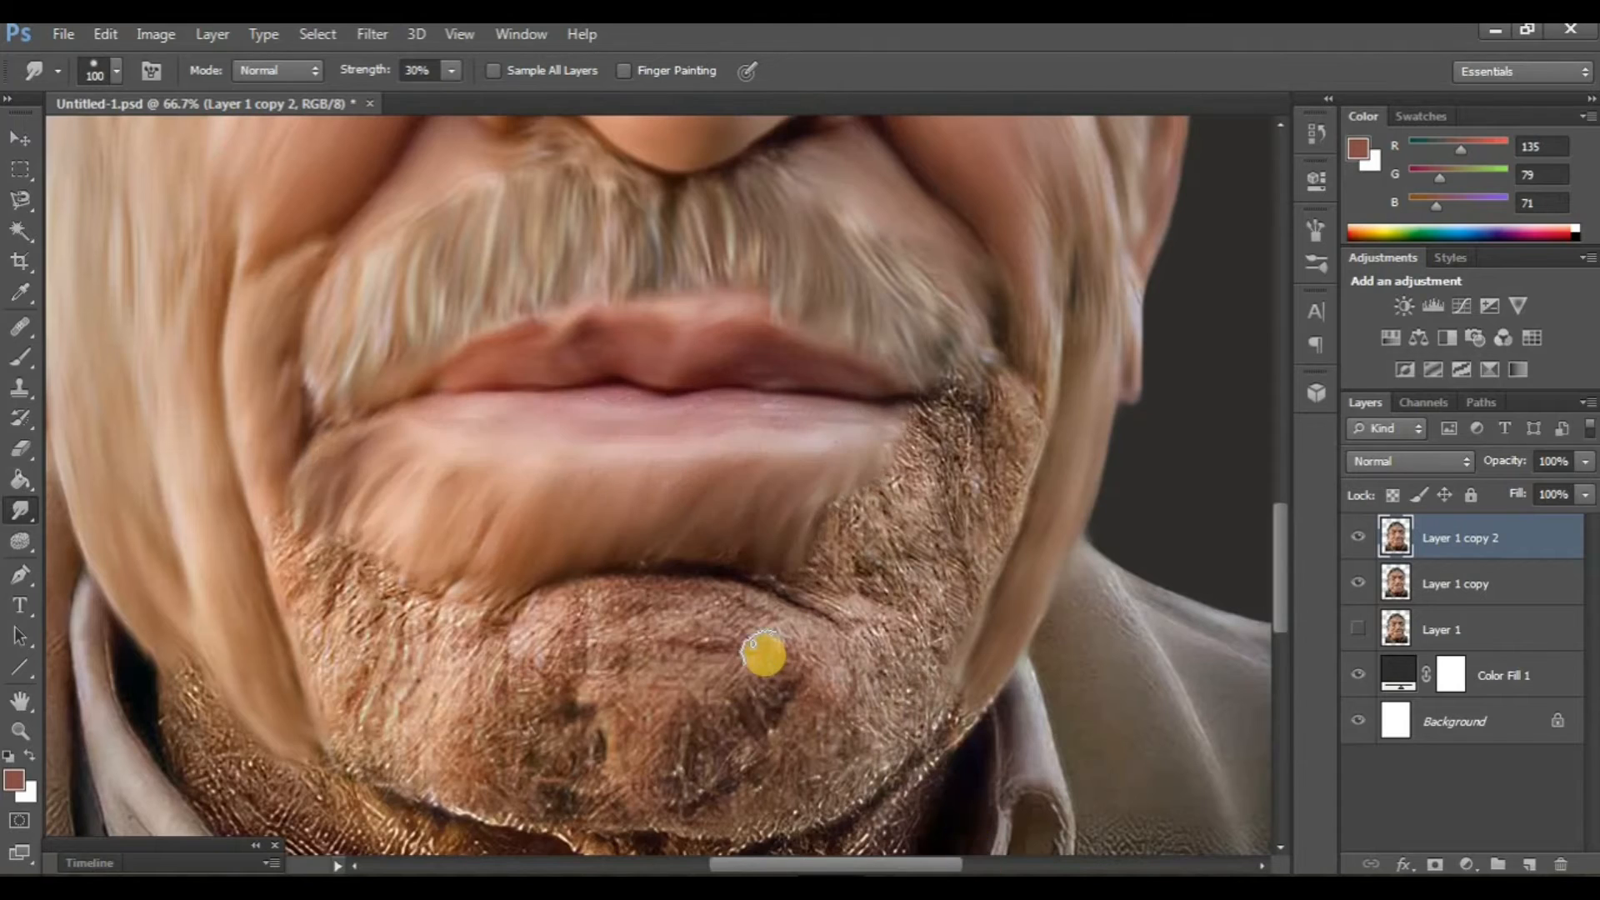
Smudge the mouth corner on the right half of the face and the whole chin, enlarging the brush to size 125.
scroll(761, 653, "right", 1)
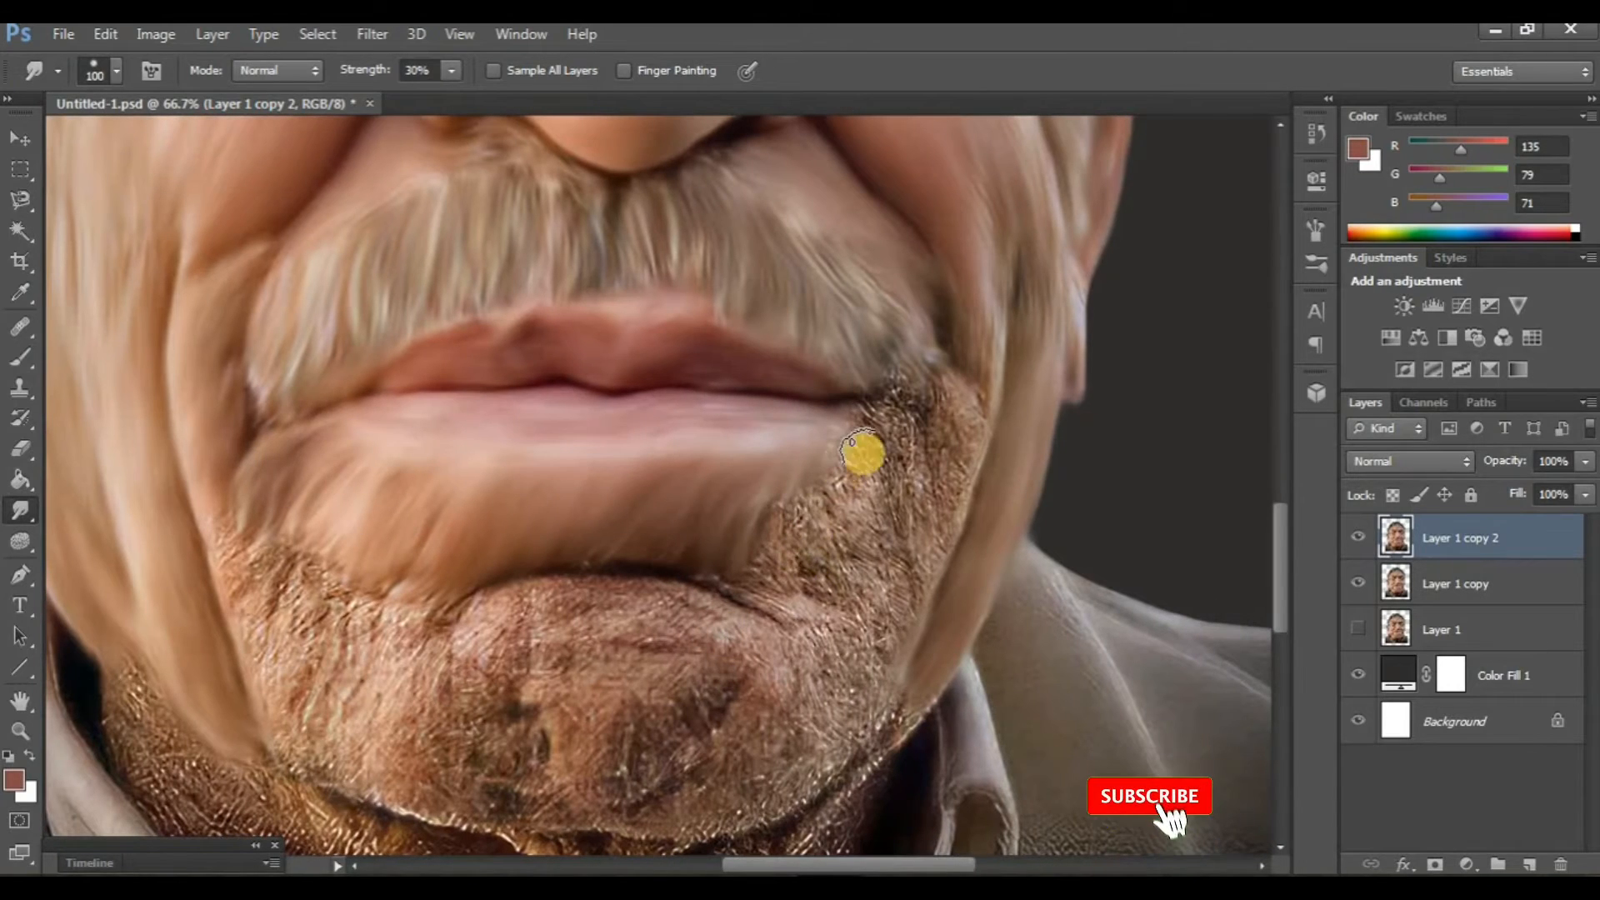
mouse_move(865, 453)
left_mouse_down()
mouse_move(916, 574)
mouse_move(915, 494)
mouse_move(930, 546)
mouse_move(936, 487)
mouse_move(927, 444)
mouse_move(949, 481)
mouse_move(943, 430)
mouse_move(964, 418)
mouse_move(970, 433)
mouse_move(919, 438)
mouse_move(896, 395)
mouse_move(854, 381)
mouse_move(886, 449)
left_mouse_up()
mouse_move(894, 364)
left_mouse_down()
mouse_move(851, 450)
mouse_move(837, 434)
mouse_move(869, 472)
left_mouse_up()
scroll(837, 438, "down", 1)
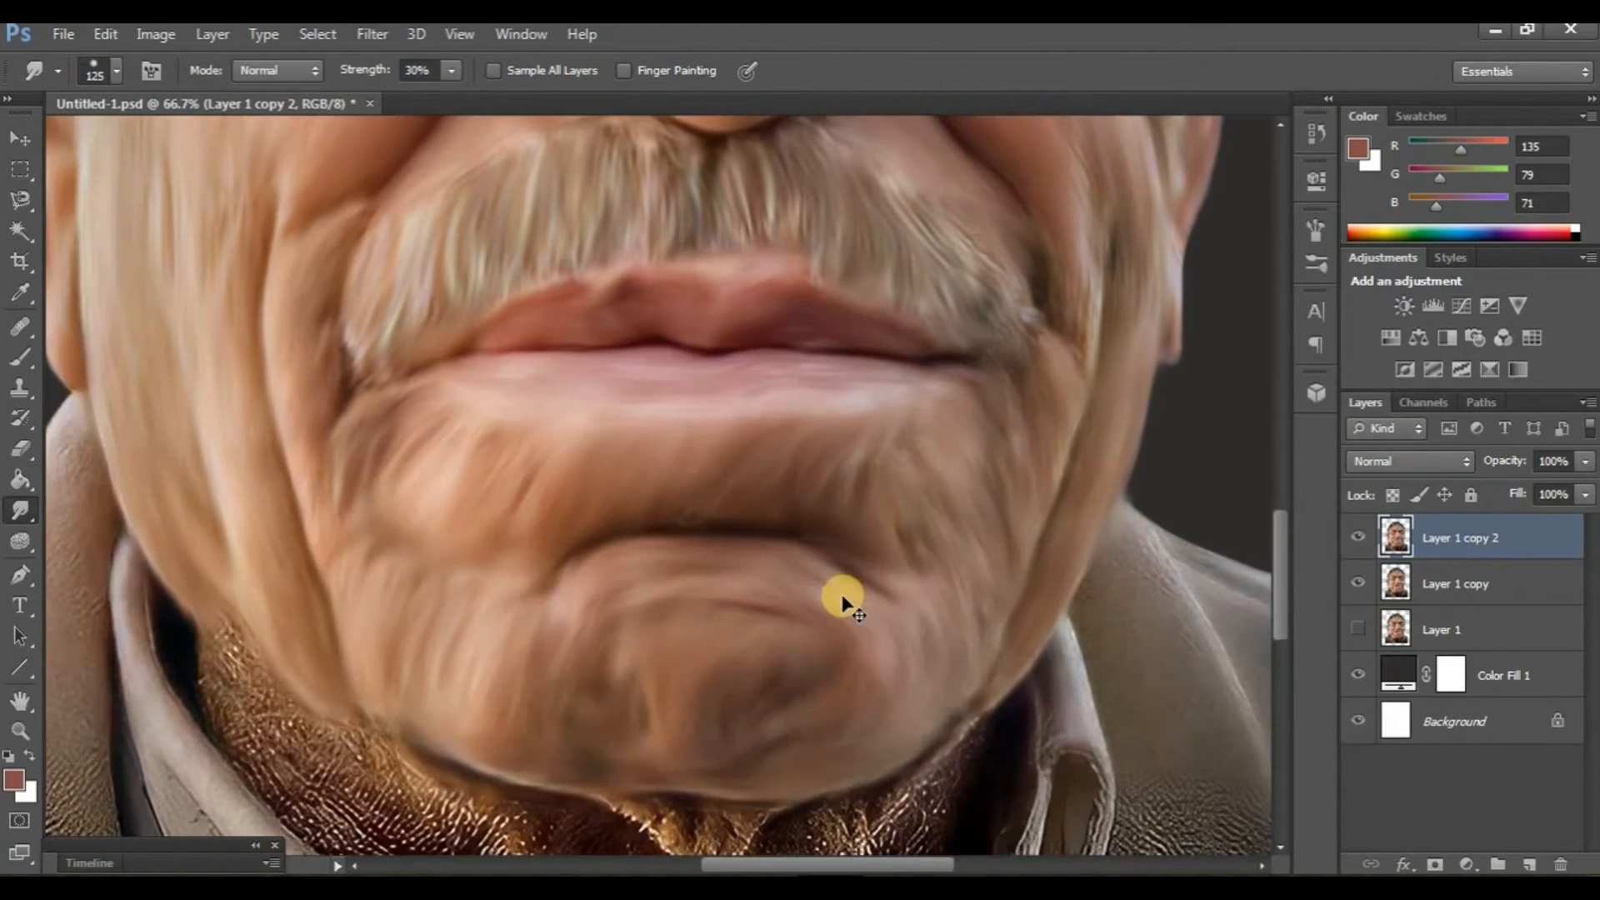
Toggle Layer 1 copy 2 off and on to compare the smudged mouth and chin with the unsmudged version.
left_click_drag(842, 600, 1248, 567)
left_click(1358, 543)
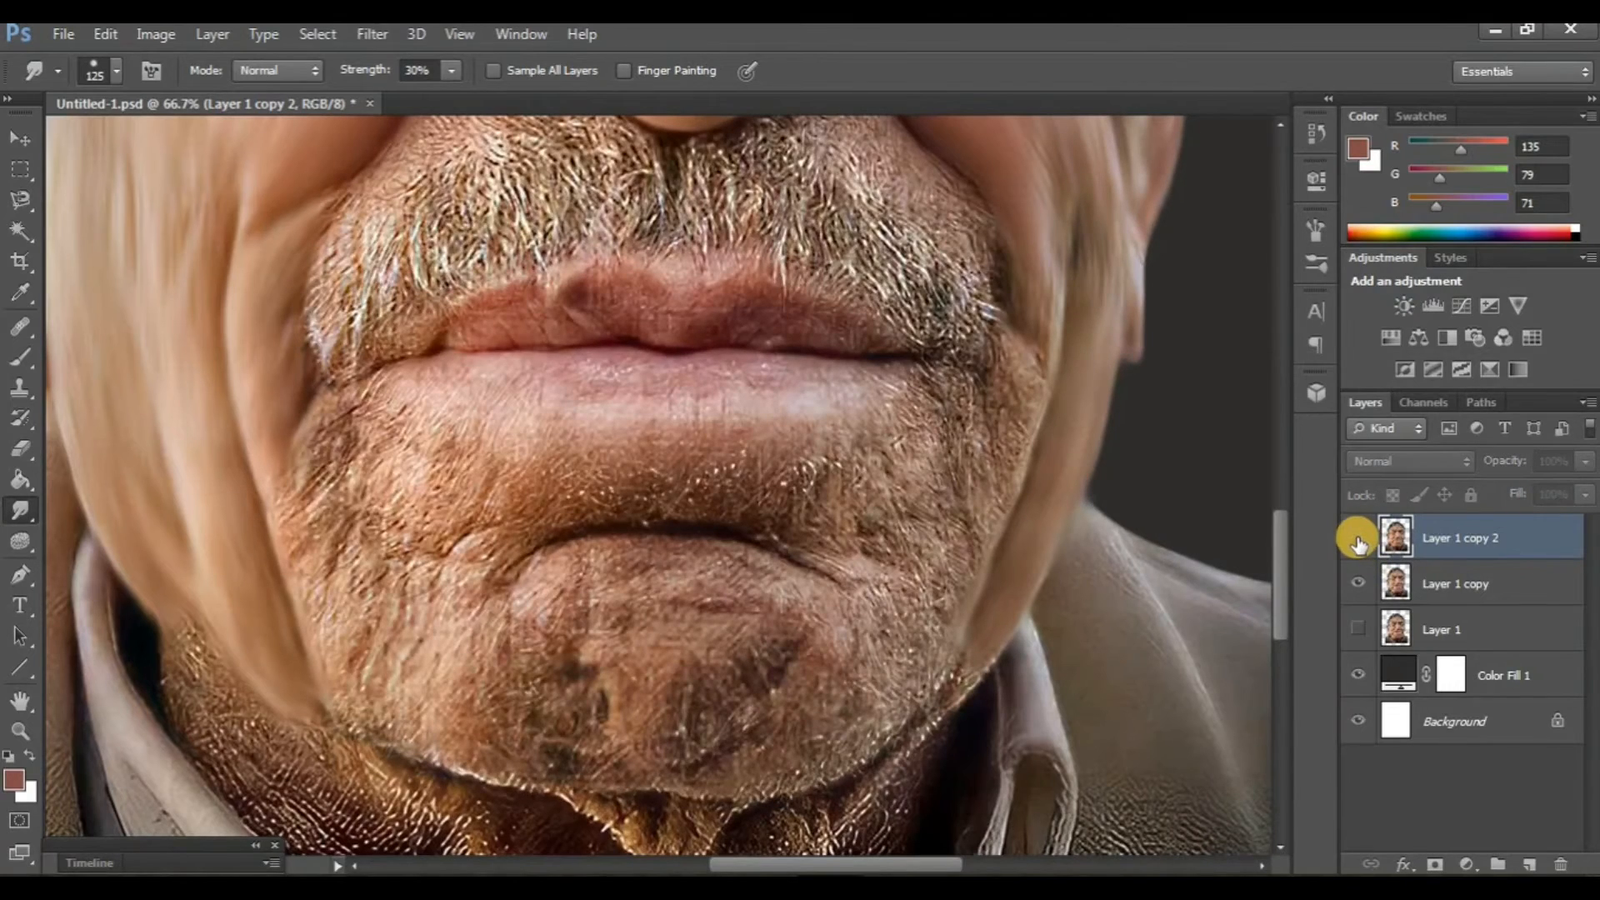
scroll(659, 527, "up", 2)
left_click(1363, 548)
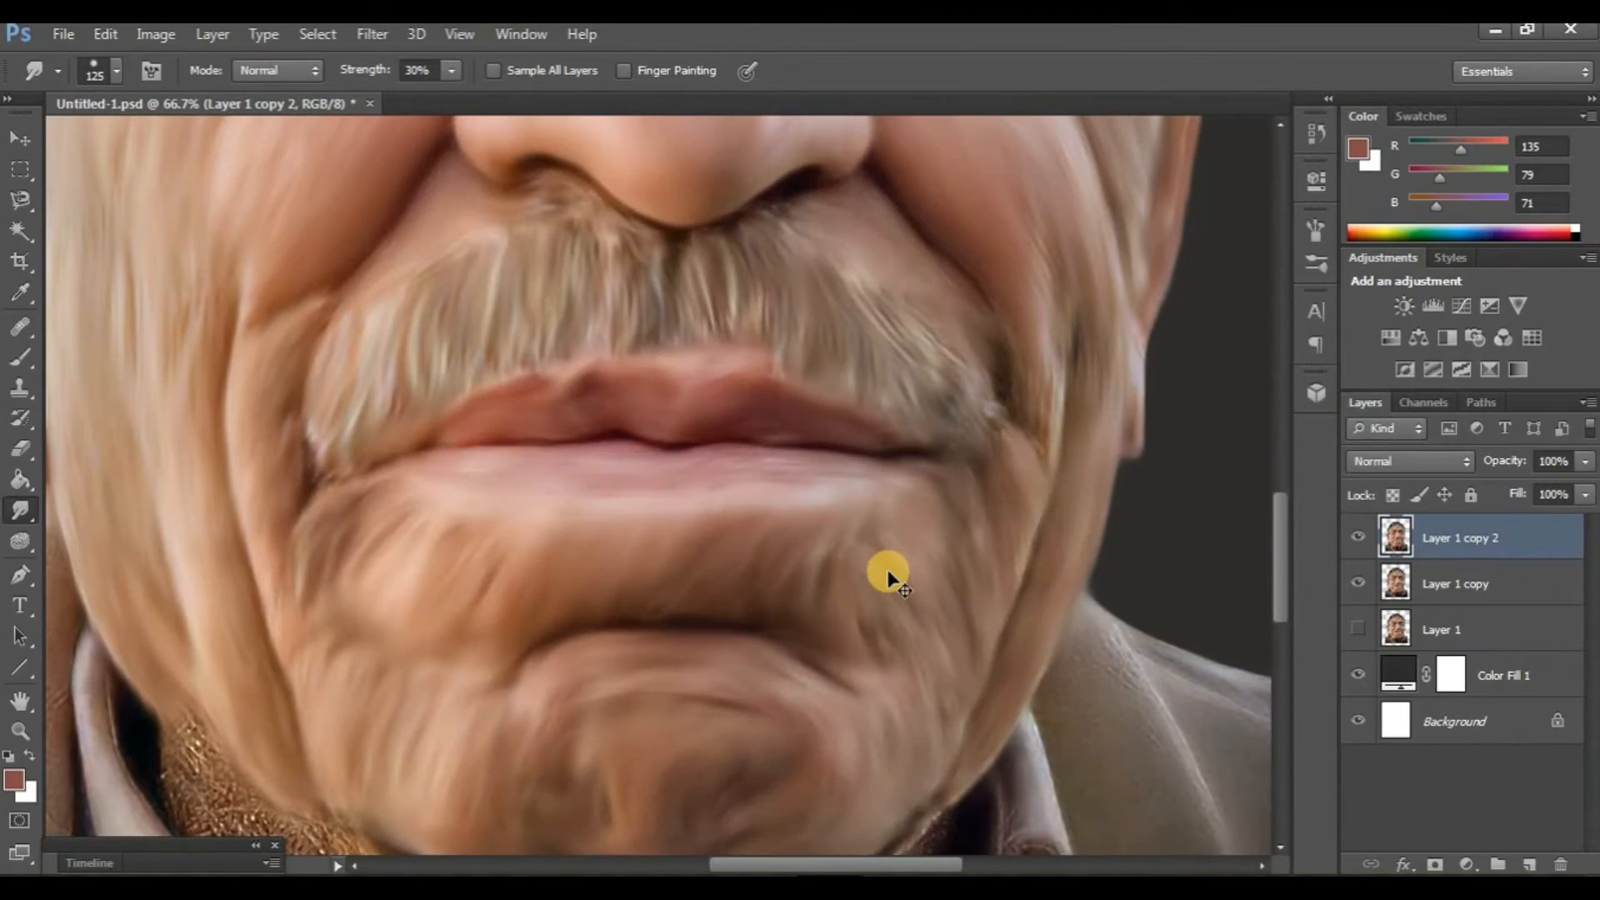
Smudge the knitted cap and the grey hair at the temple into smooth strokes with the size 125 brush at 30% strength.
key("ctrl+minus")
key("ctrl+minus")
scroll(796, 560, "up", 1)
scroll(794, 561, "up", 9)
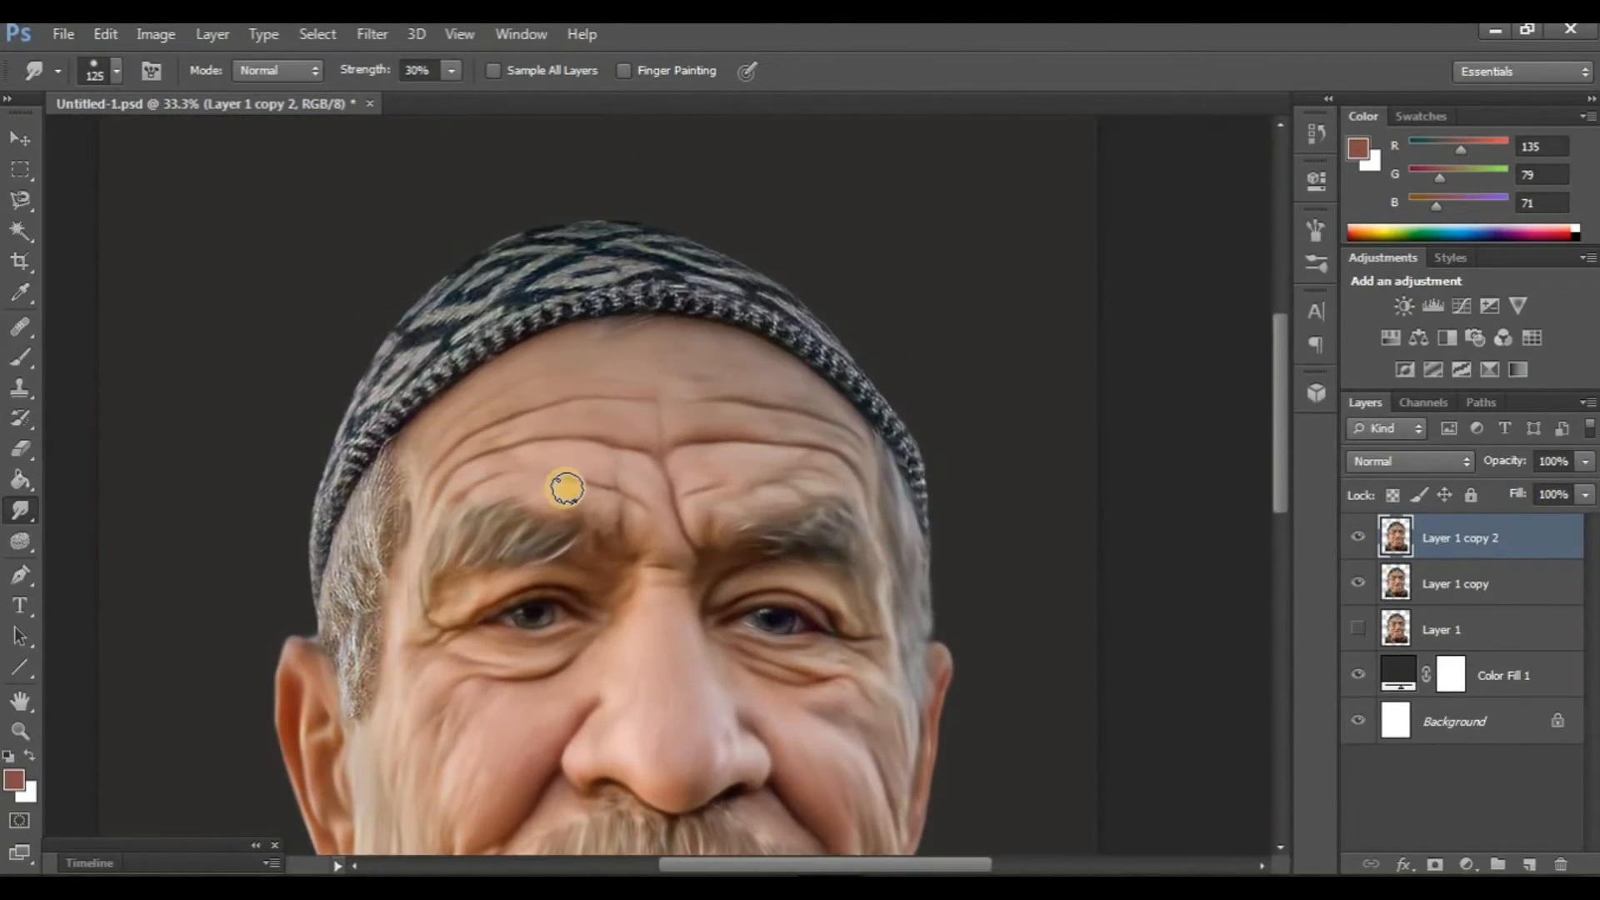
scroll(581, 500, "left", 1)
key("ctrl+plus")
key("ctrl+plus")
scroll(585, 500, "left", 2)
scroll(601, 487, "up", 5)
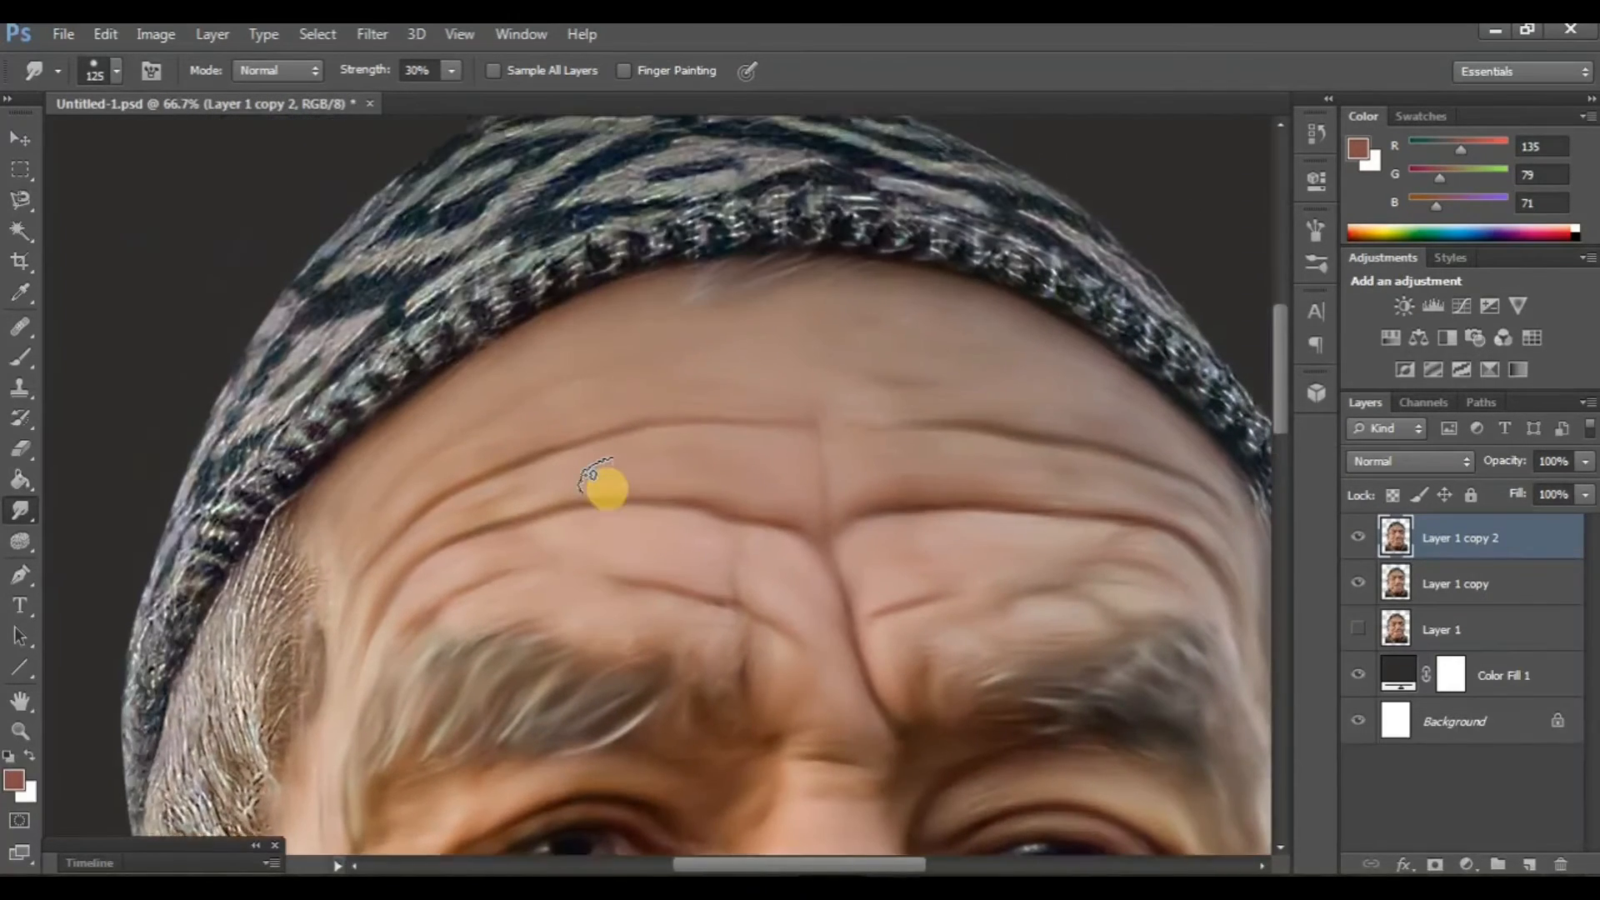
scroll(587, 425, "right", 2)
mouse_move(561, 365)
left_mouse_down()
mouse_move(615, 345)
mouse_move(523, 365)
mouse_move(386, 430)
mouse_move(332, 467)
mouse_move(407, 438)
mouse_move(303, 493)
mouse_move(254, 531)
mouse_move(330, 479)
mouse_move(210, 581)
left_mouse_up()
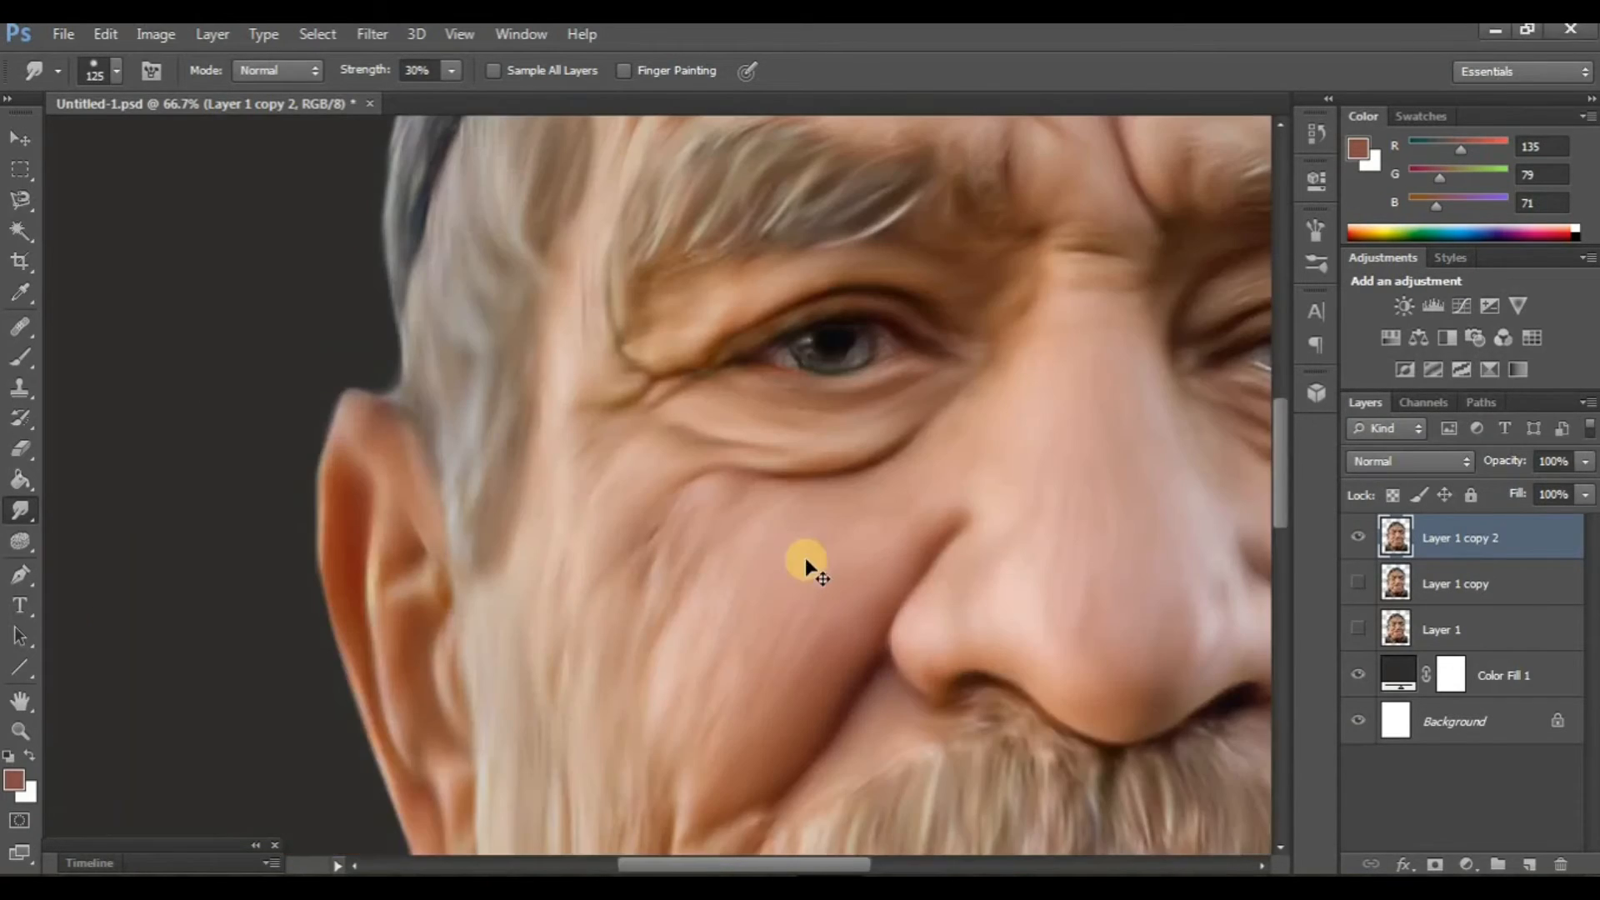
Inspect the smudged cap and hair, toggling Layer 1 copy 2 off and on to compare with the layer beneath.
scroll(805, 557, "up", 2)
scroll(805, 558, "right", 1)
scroll(464, 436, "up", 1)
scroll(347, 304, "right", 1)
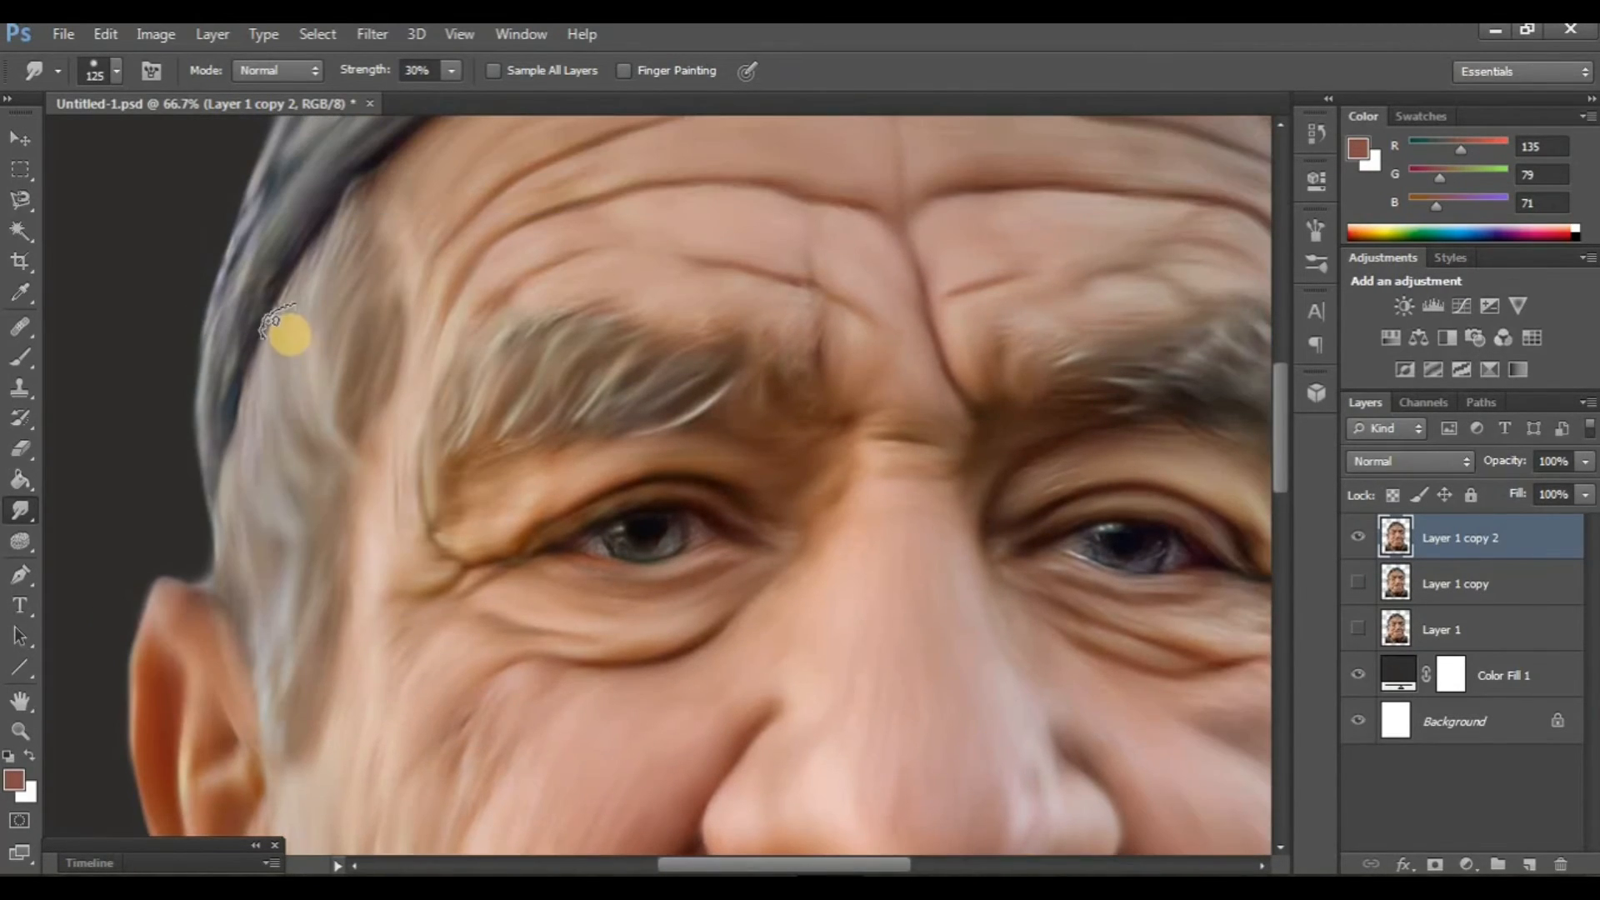
scroll(948, 491, "right", 1)
scroll(949, 492, "down", 2)
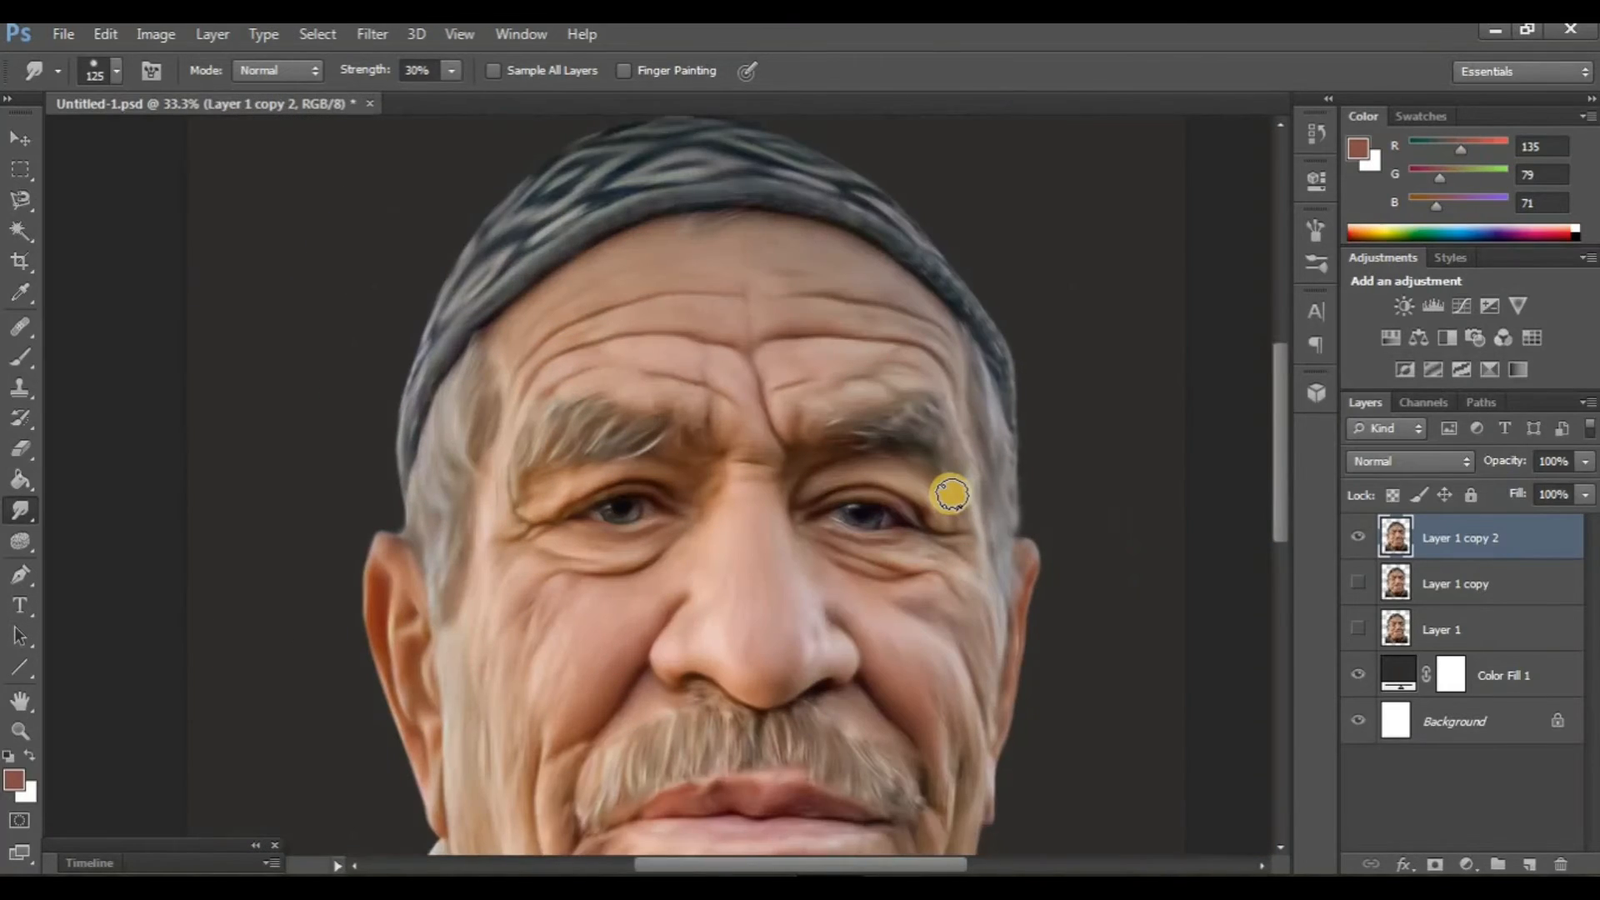
scroll(935, 500, "up", 1)
left_click(1358, 550)
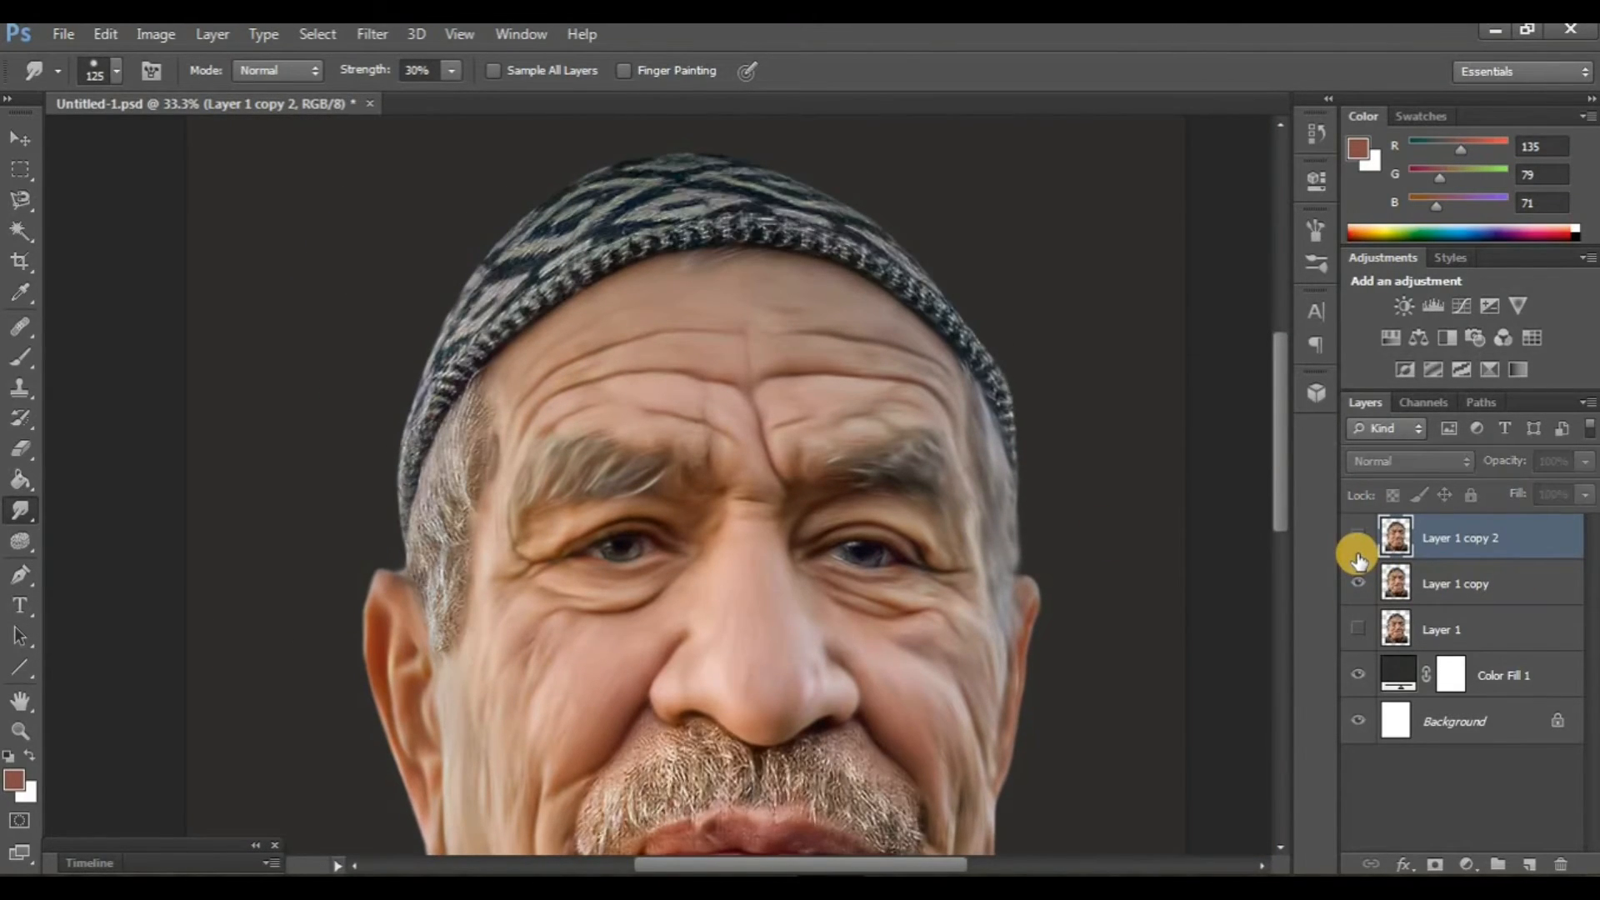
scroll(832, 504, "down", 4)
left_click(1361, 542)
scroll(889, 531, "up", 3)
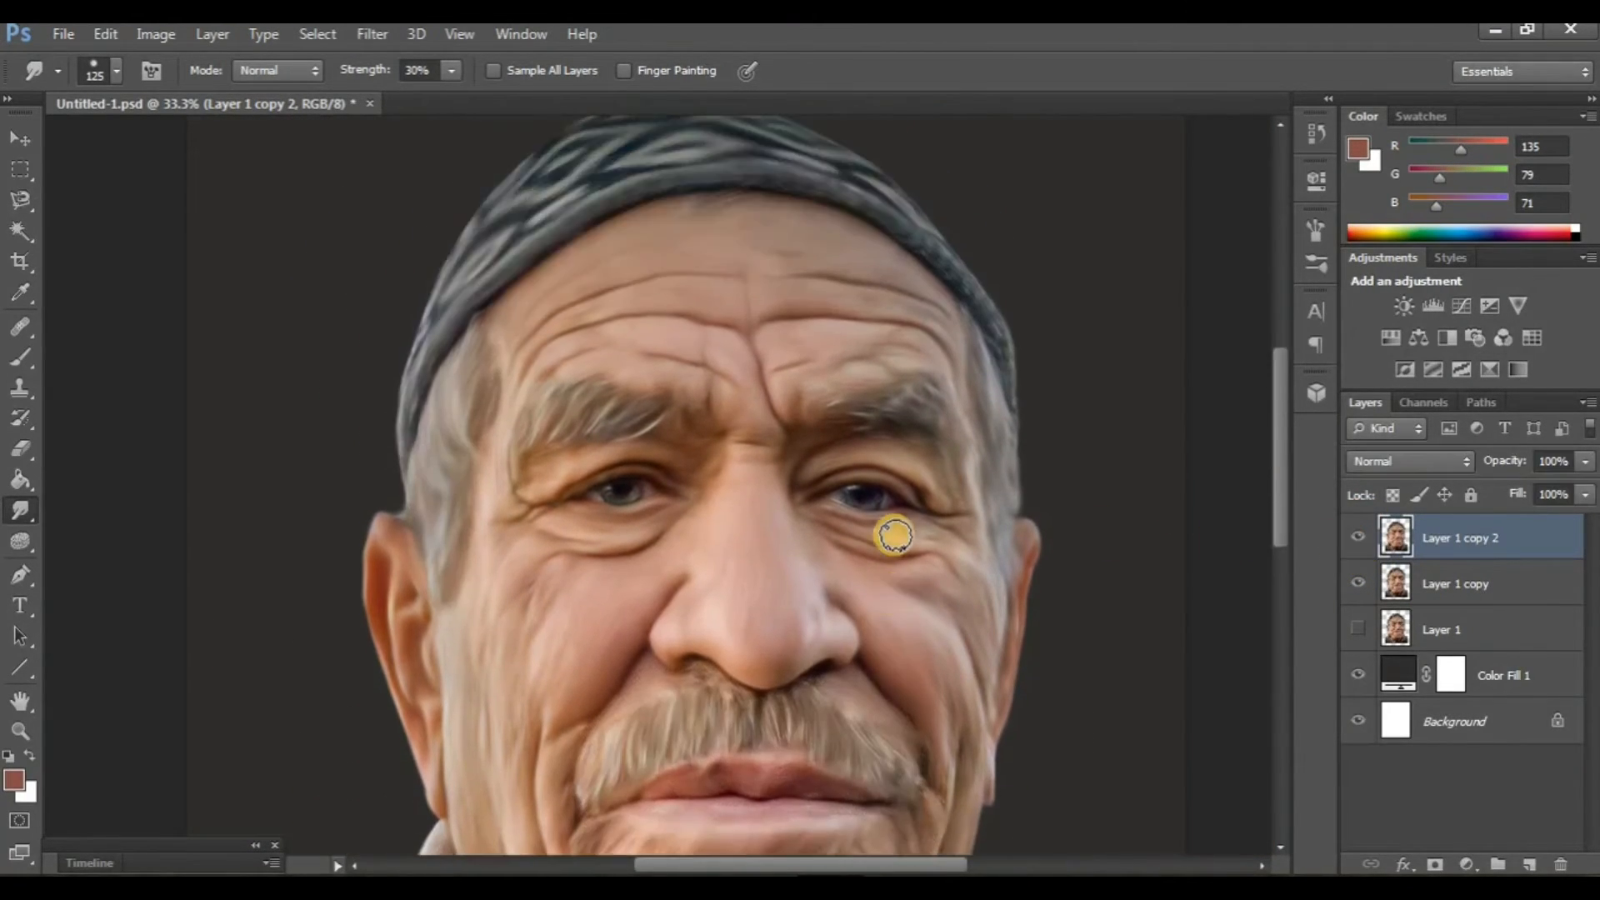
Smudge the neck and shirt collar below the chin with the size 125 brush, raising the strength to 40%.
scroll(894, 531, "down", 5)
scroll(894, 531, "down", 4)
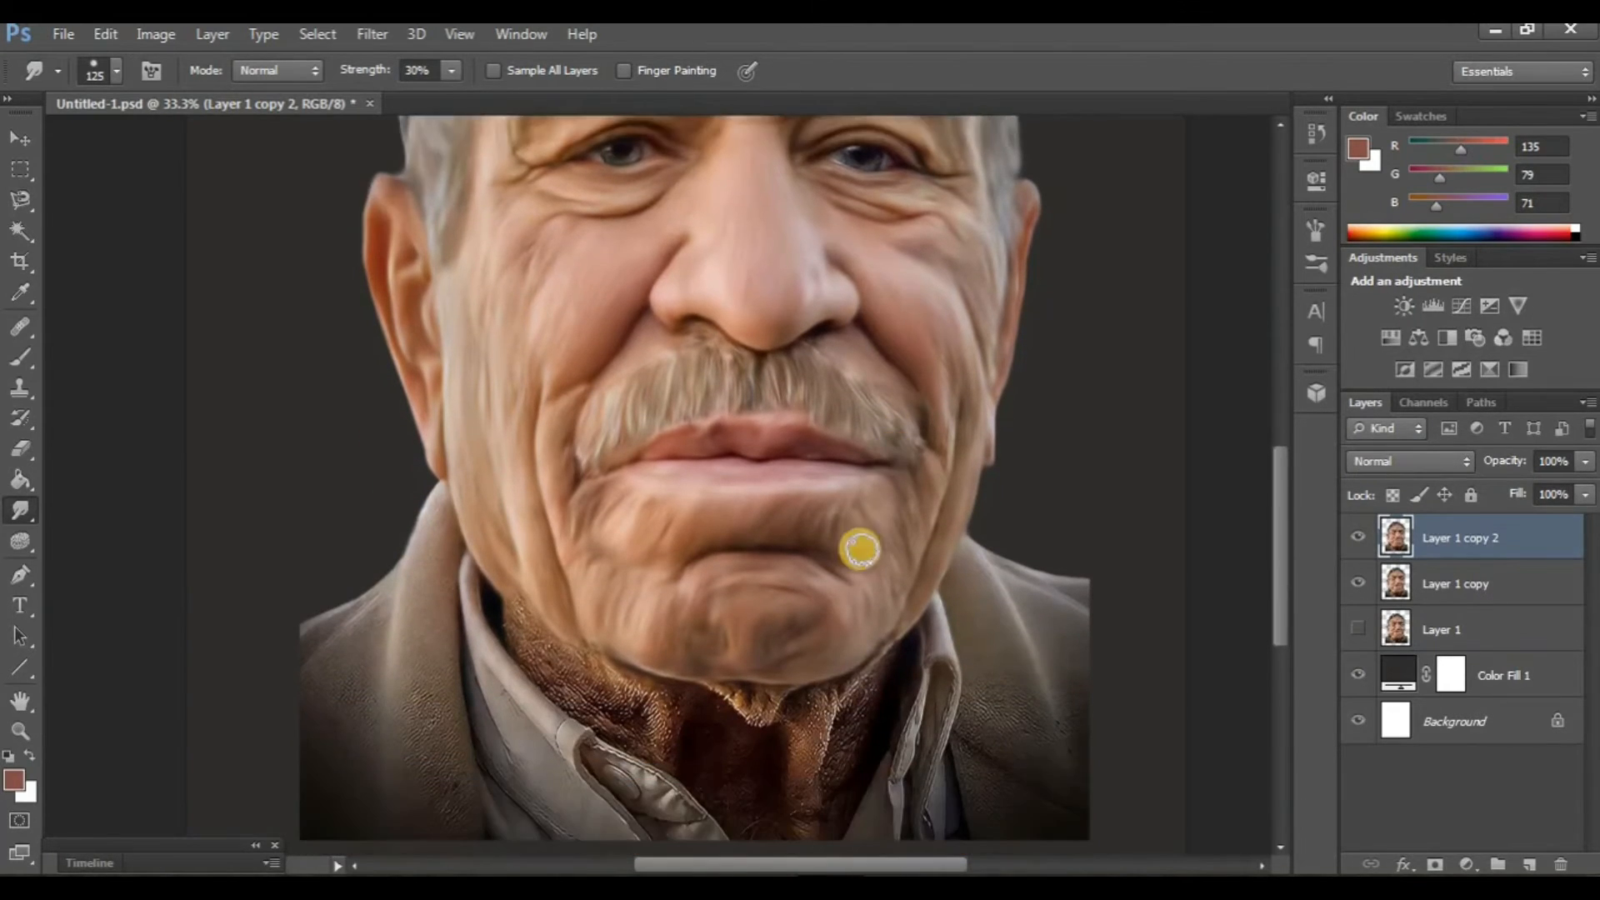
scroll(829, 564, "up", 2)
scroll(823, 588, "right", 2)
scroll(825, 579, "down", 1)
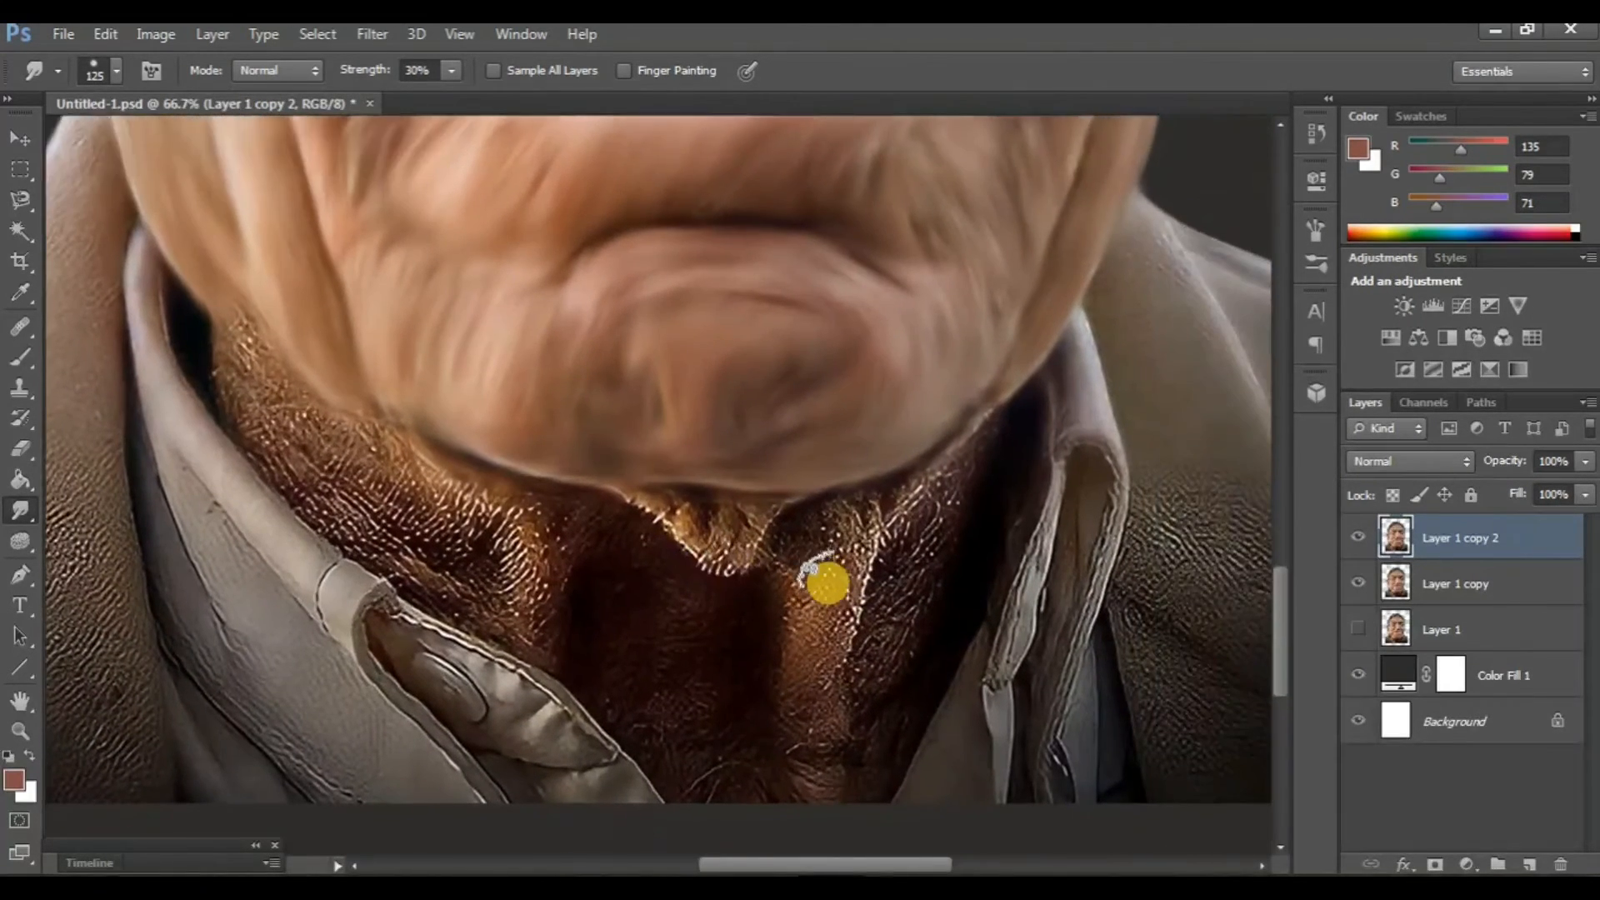
mouse_move(857, 514)
left_mouse_down()
mouse_move(833, 607)
mouse_move(855, 465)
mouse_move(820, 671)
mouse_move(796, 633)
mouse_move(795, 557)
mouse_move(817, 472)
mouse_move(780, 719)
left_mouse_up()
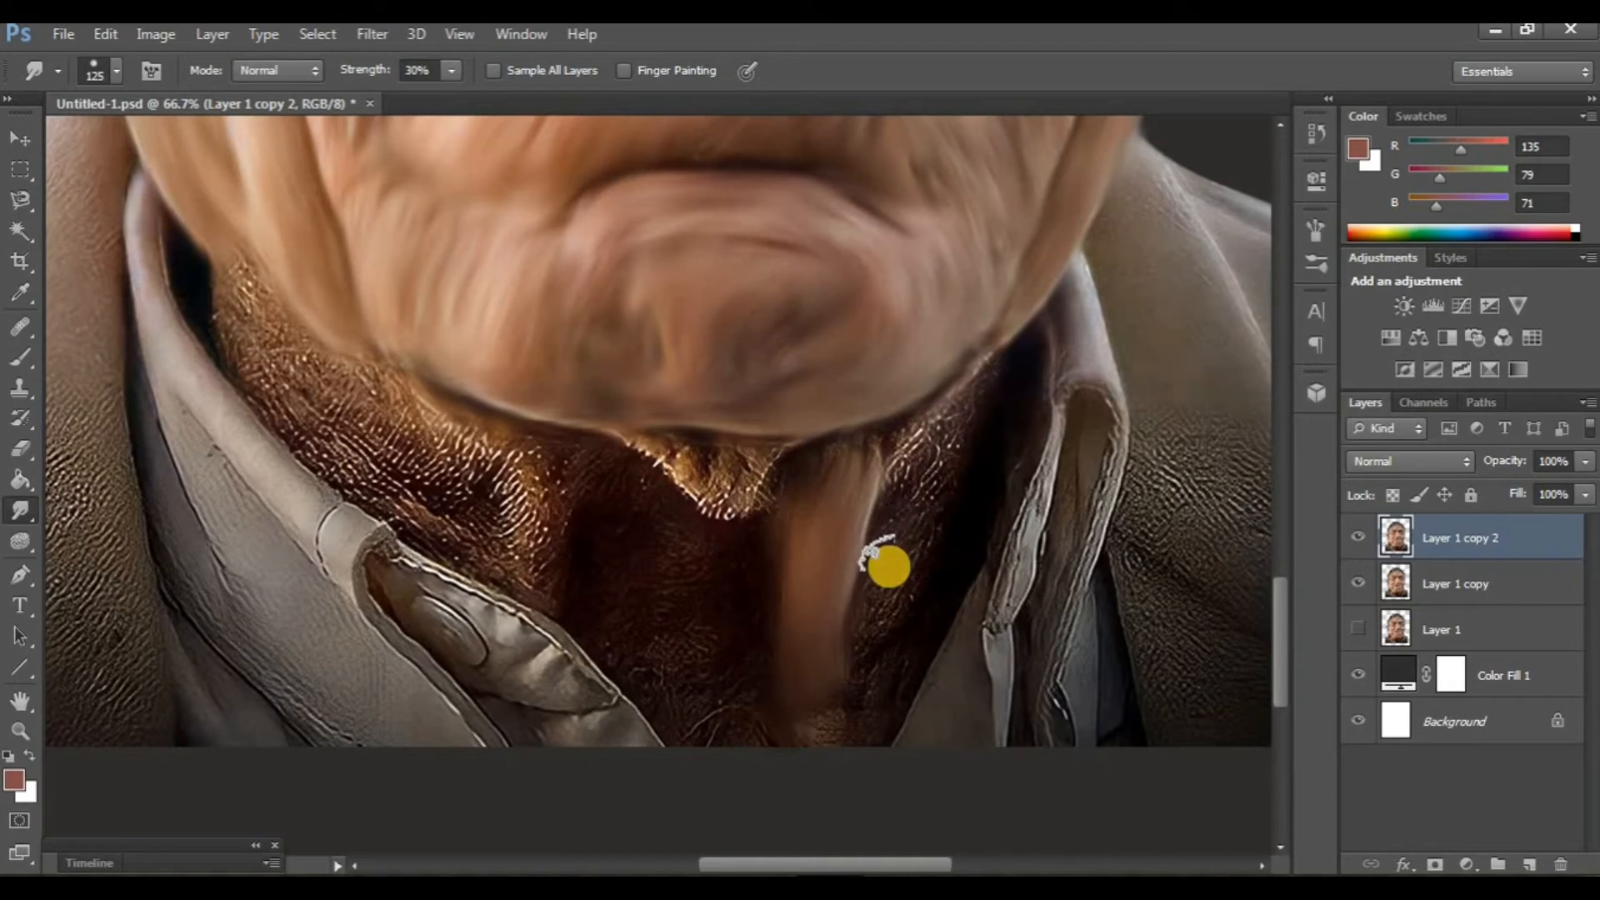
key("4")
scroll(834, 667, "down", 3)
scroll(800, 550, "right", 2)
mouse_move(833, 518)
left_mouse_down()
mouse_move(813, 651)
mouse_move(785, 484)
mouse_move(746, 610)
mouse_move(726, 516)
mouse_move(706, 645)
mouse_move(693, 529)
mouse_move(686, 635)
mouse_move(665, 556)
mouse_move(652, 582)
mouse_move(629, 549)
mouse_move(624, 608)
mouse_move(570, 537)
mouse_move(574, 632)
mouse_move(585, 567)
left_mouse_up()
scroll(585, 568, "left", 1)
scroll(585, 568, "up", 1)
Compare the smudged neck and collar by toggling Layer 1 copy 2 off and on, and hide Layer 1 copy.
key("ctrl+minus")
key("ctrl+minus")
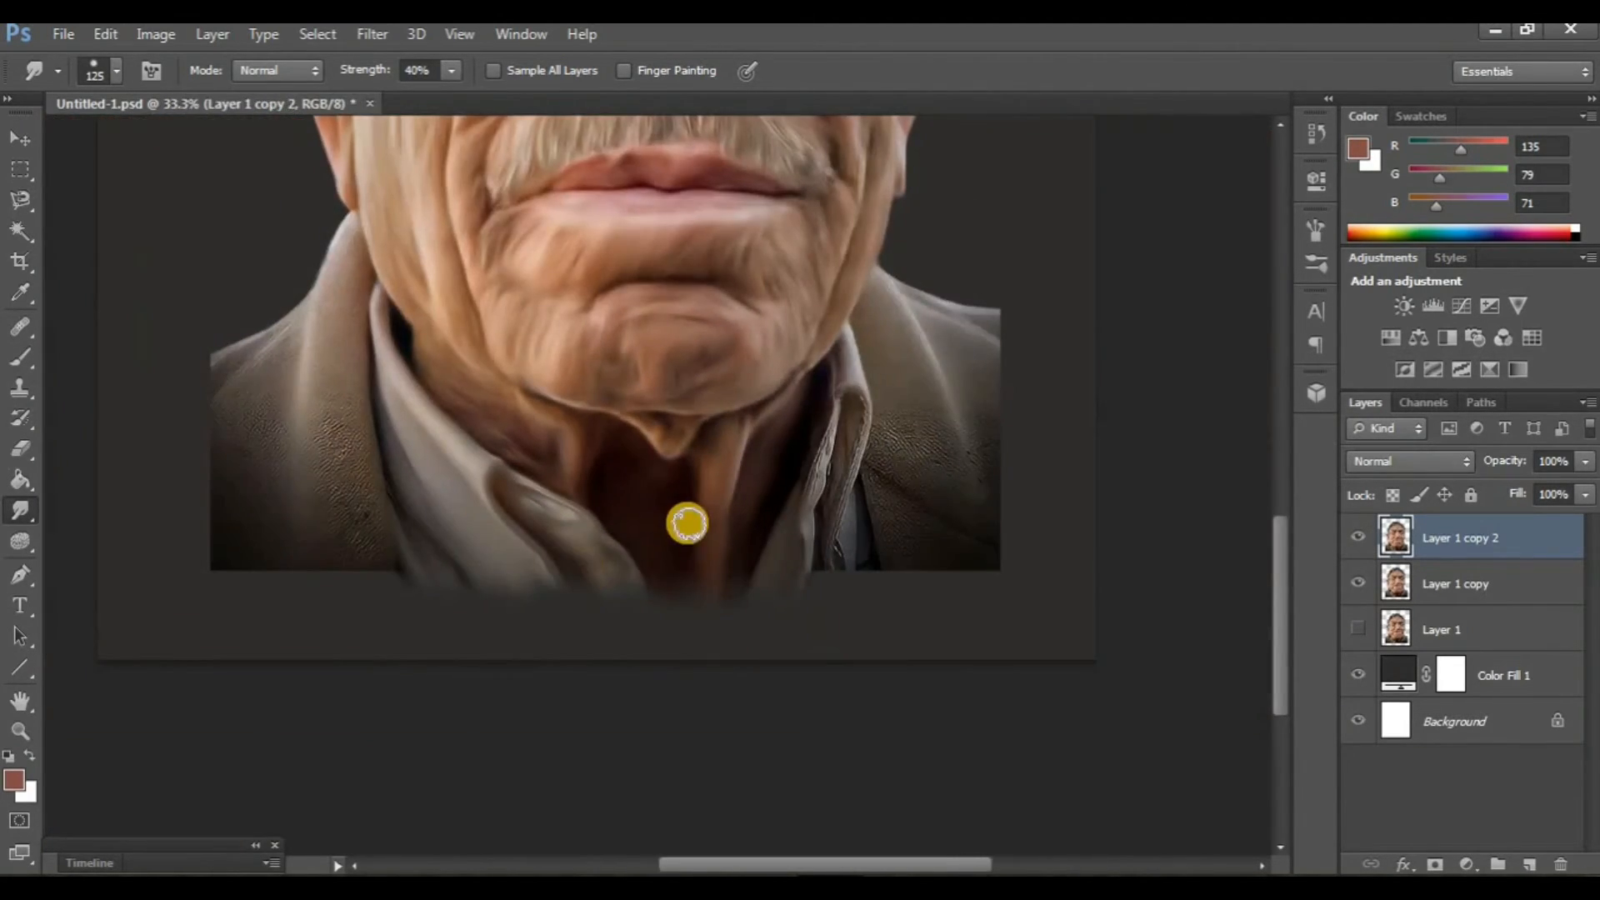
left_click(1359, 540)
left_click(1360, 539)
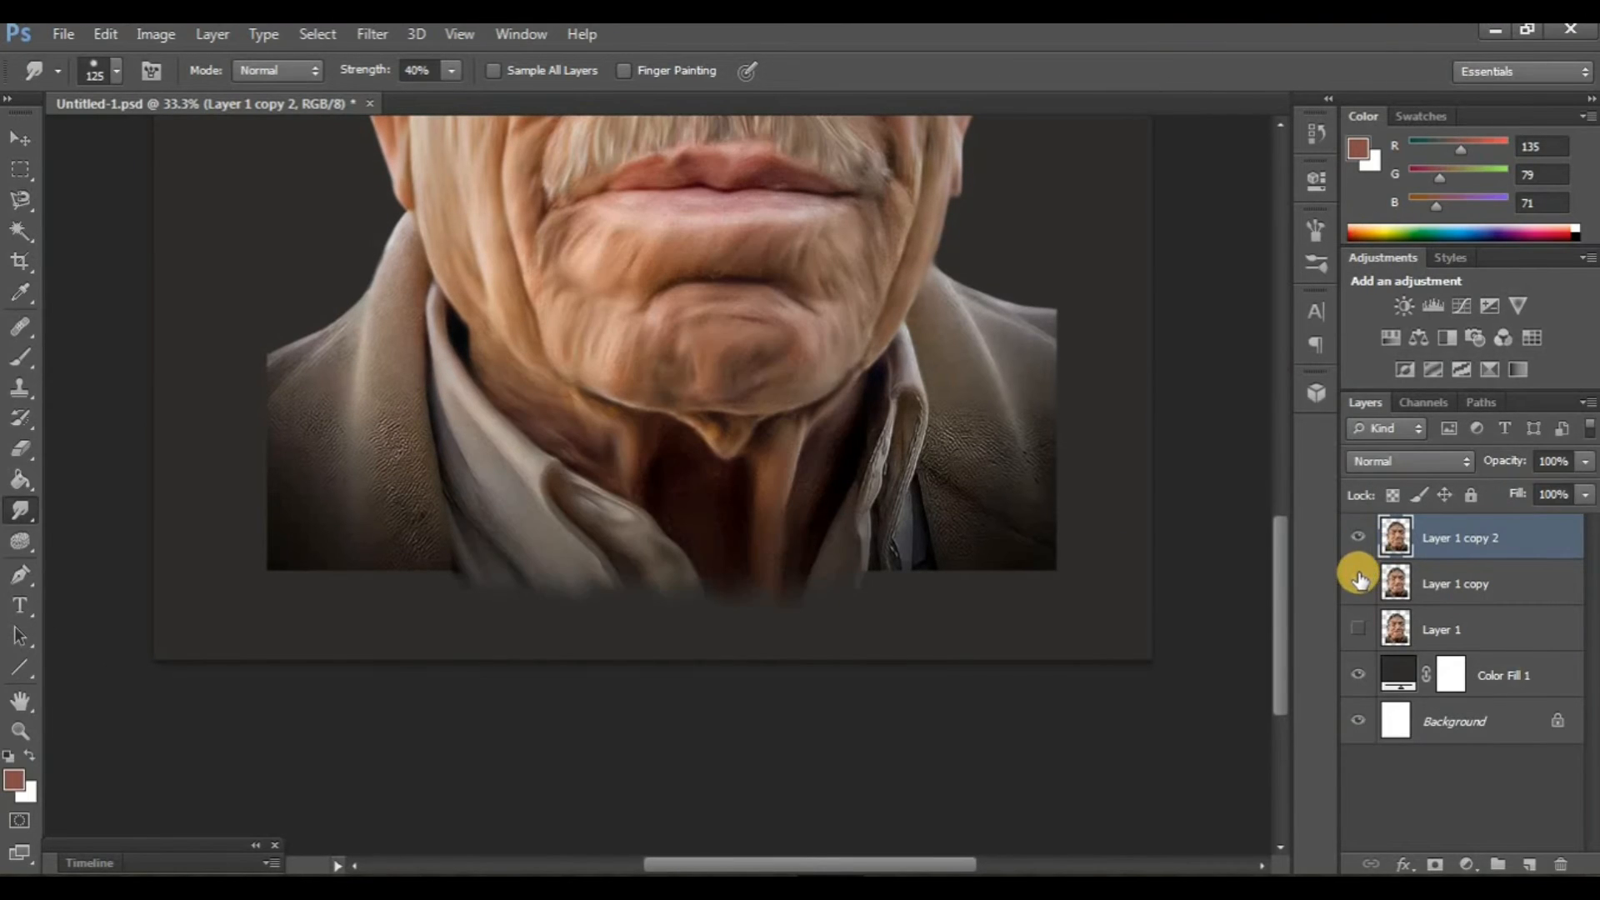
left_click(1359, 584)
Smudge the jacket lapel on the left half of the portrait from the collar down to its bottom edge.
key("ctrl+plus")
key("ctrl+plus")
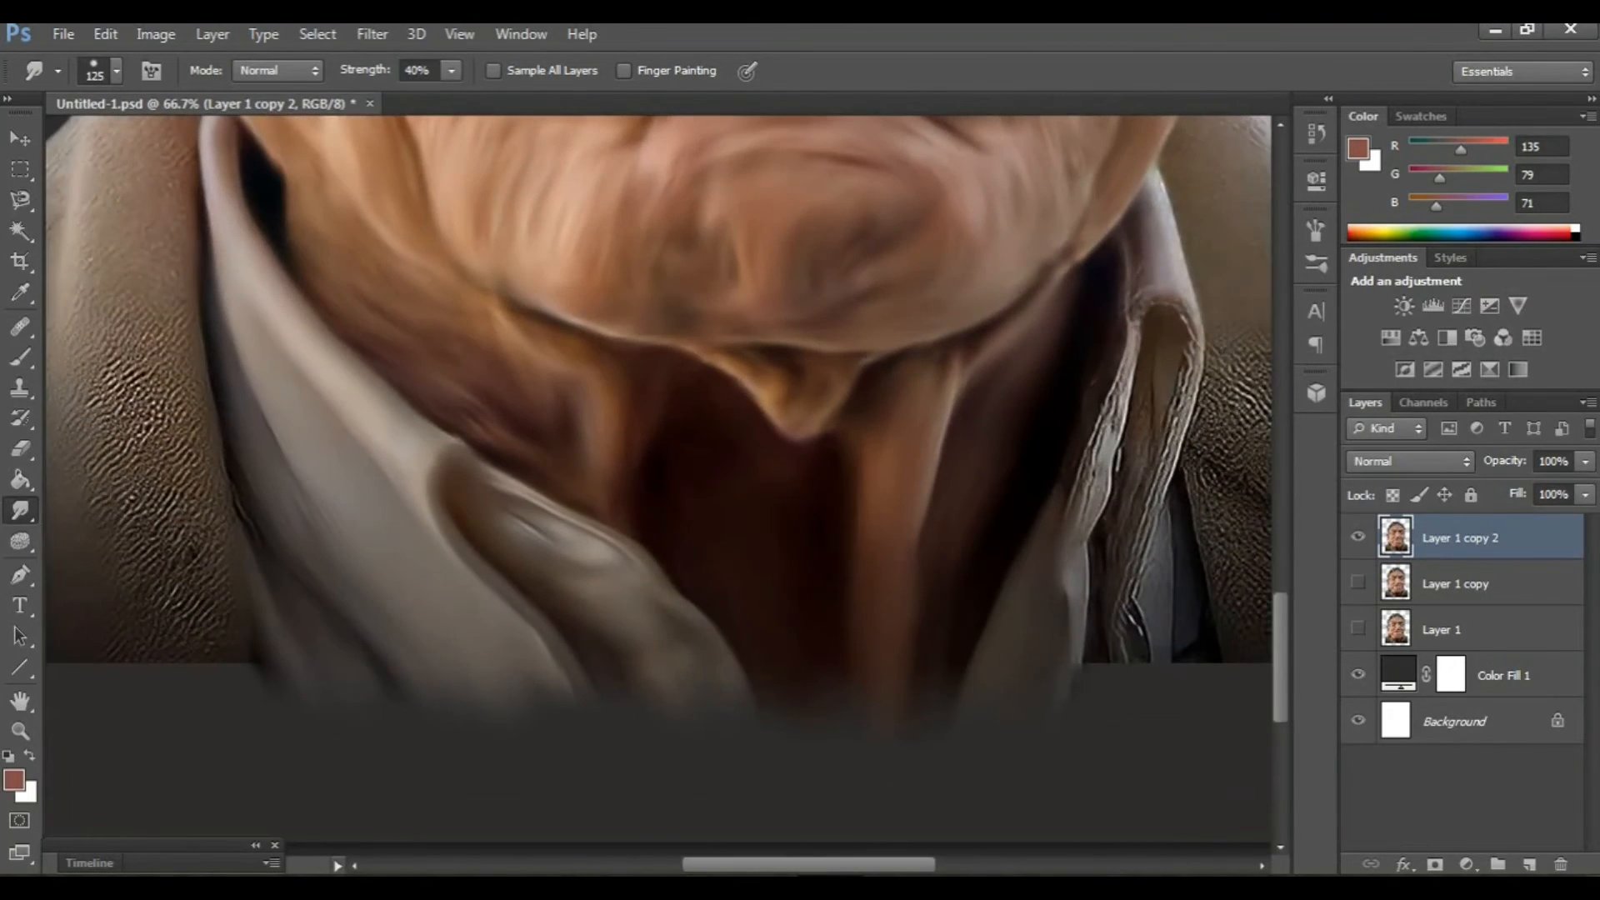
scroll(462, 469, "left", 8)
scroll(441, 421, "up", 7)
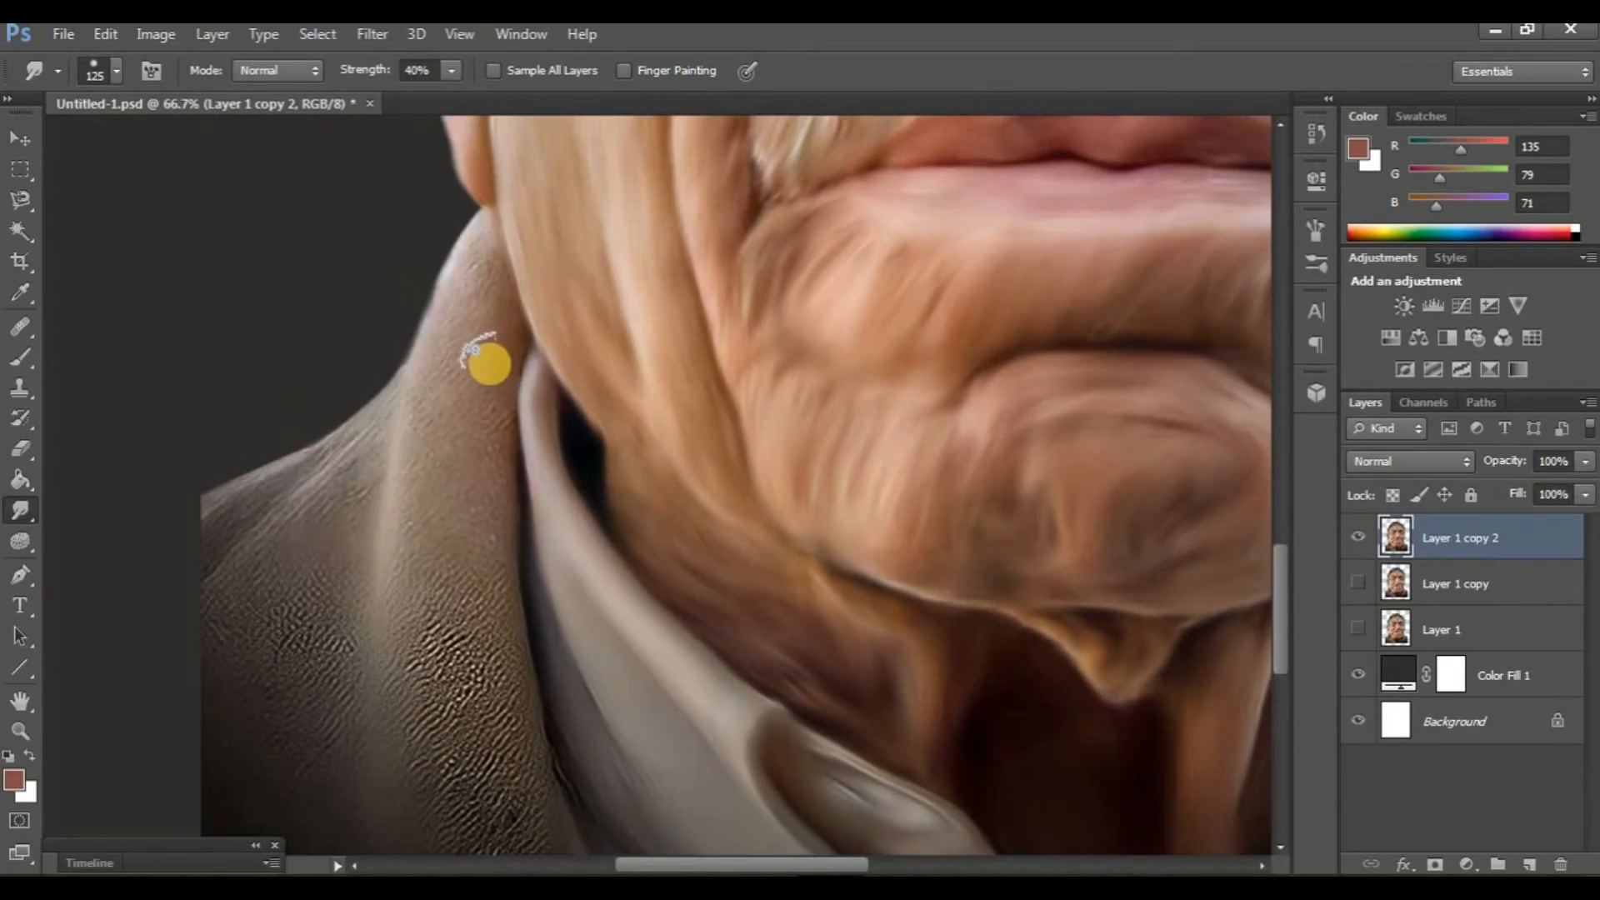
scroll(416, 417, "down", 2)
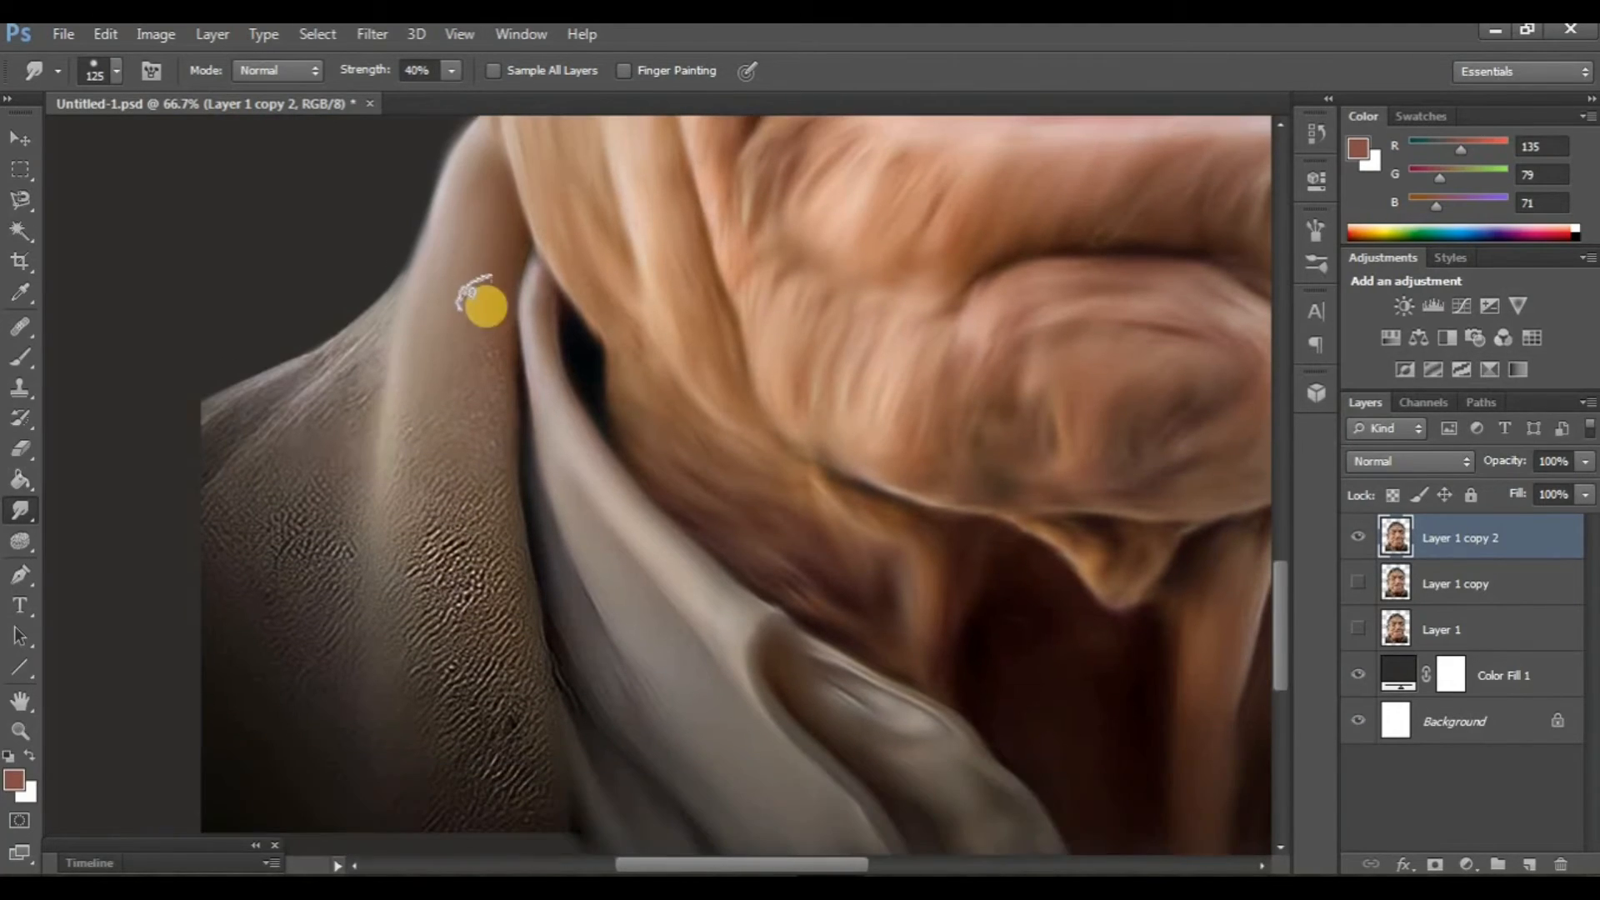
scroll(400, 418, "down", 4)
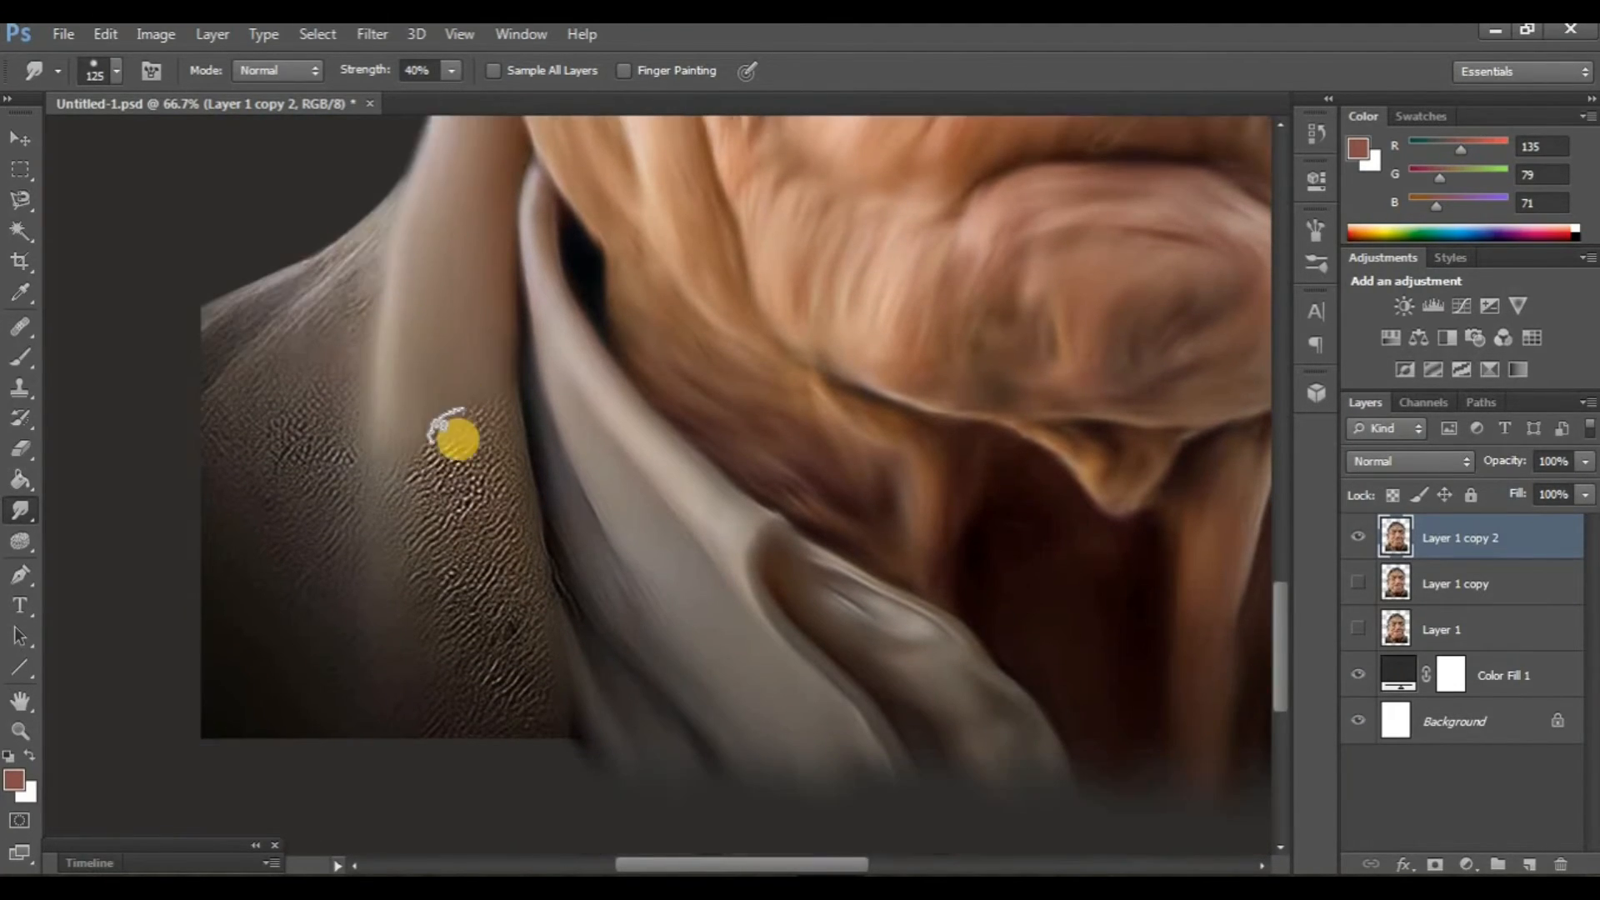
left_click_drag(479, 323, 541, 738)
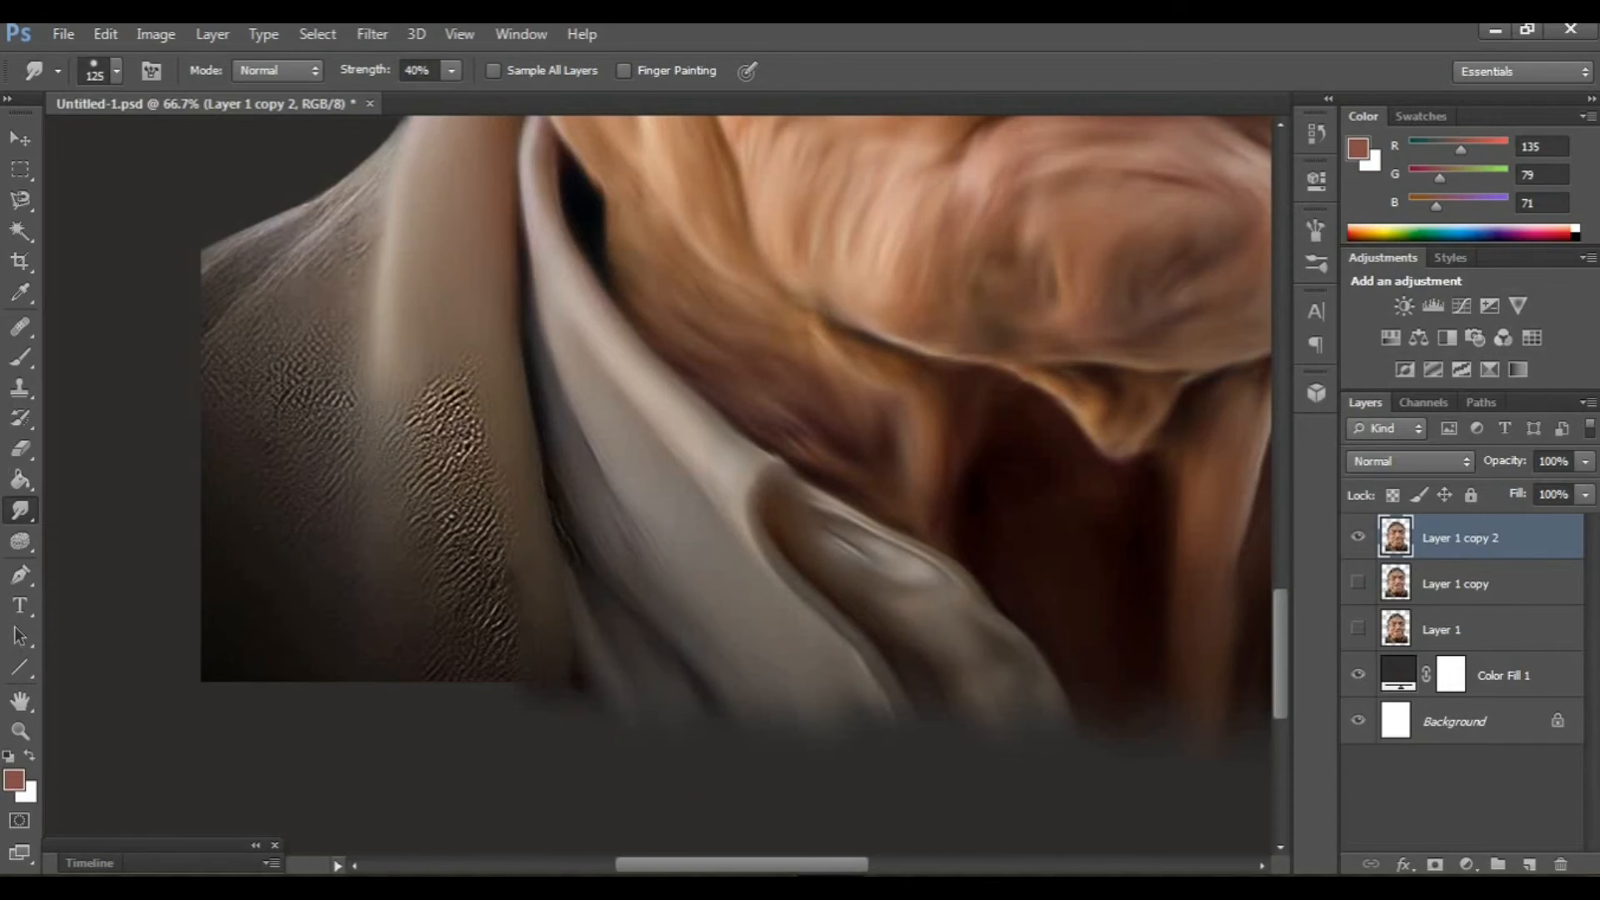
Smudge the jacket on the right half of the portrait with a size 150 brush, softening its outer and bottom edges into the background.
left_click_drag(1150, 400, 283, 346)
key("bracketright")
mouse_move(779, 297)
left_mouse_down()
mouse_move(866, 489)
mouse_move(775, 361)
mouse_move(758, 373)
mouse_move(800, 430)
mouse_move(706, 326)
mouse_move(689, 410)
mouse_move(804, 478)
mouse_move(673, 309)
mouse_move(723, 371)
mouse_move(862, 283)
mouse_move(959, 389)
mouse_move(888, 349)
mouse_move(863, 381)
left_mouse_up()
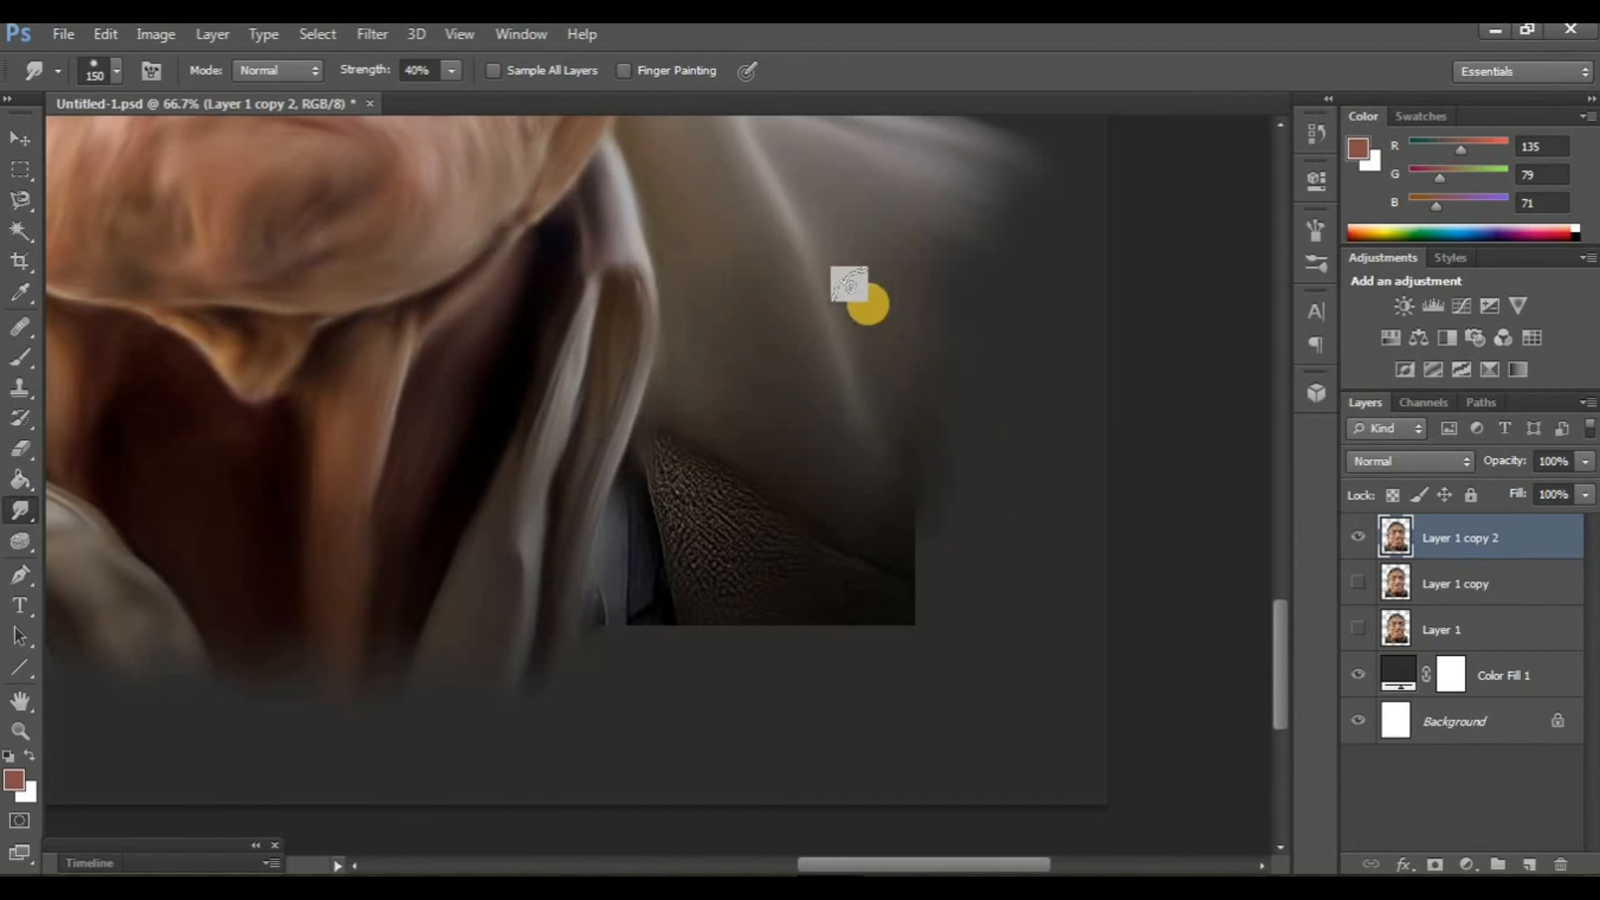
scroll(900, 276, "down", 3)
mouse_move(865, 307)
left_mouse_down()
mouse_move(801, 373)
mouse_move(894, 505)
mouse_move(954, 555)
mouse_move(829, 415)
mouse_move(931, 467)
mouse_move(883, 416)
left_mouse_up()
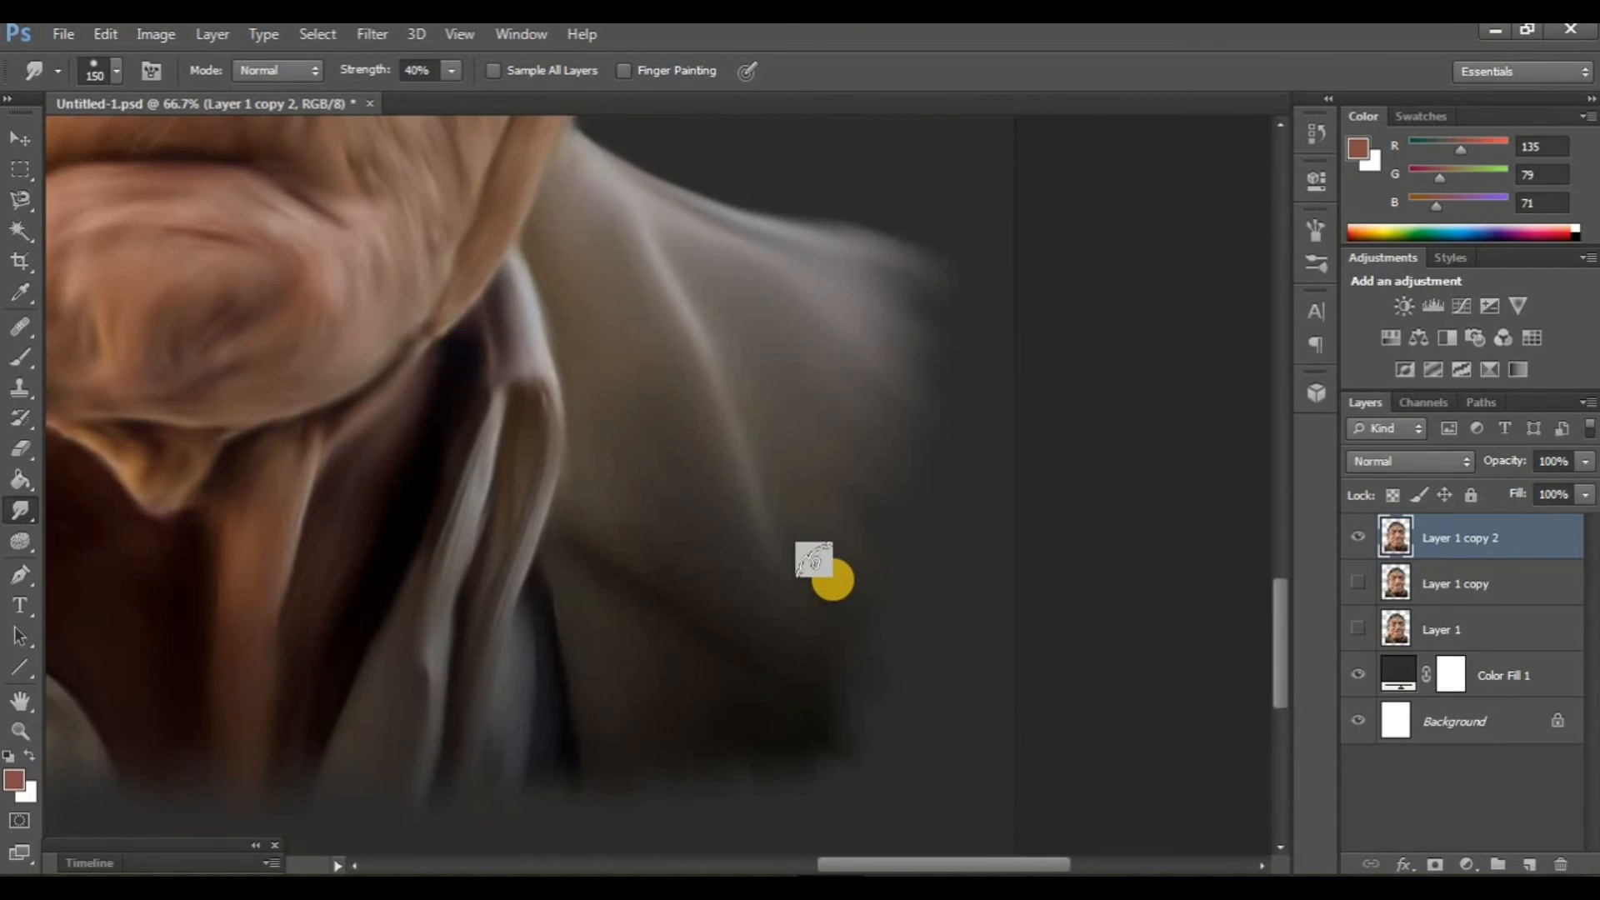
View the whole portrait and toggle Layer 1 copy 2 off and on to review the smudging.
key("ctrl+minus")
key("ctrl+minus")
key("ctrl+minus")
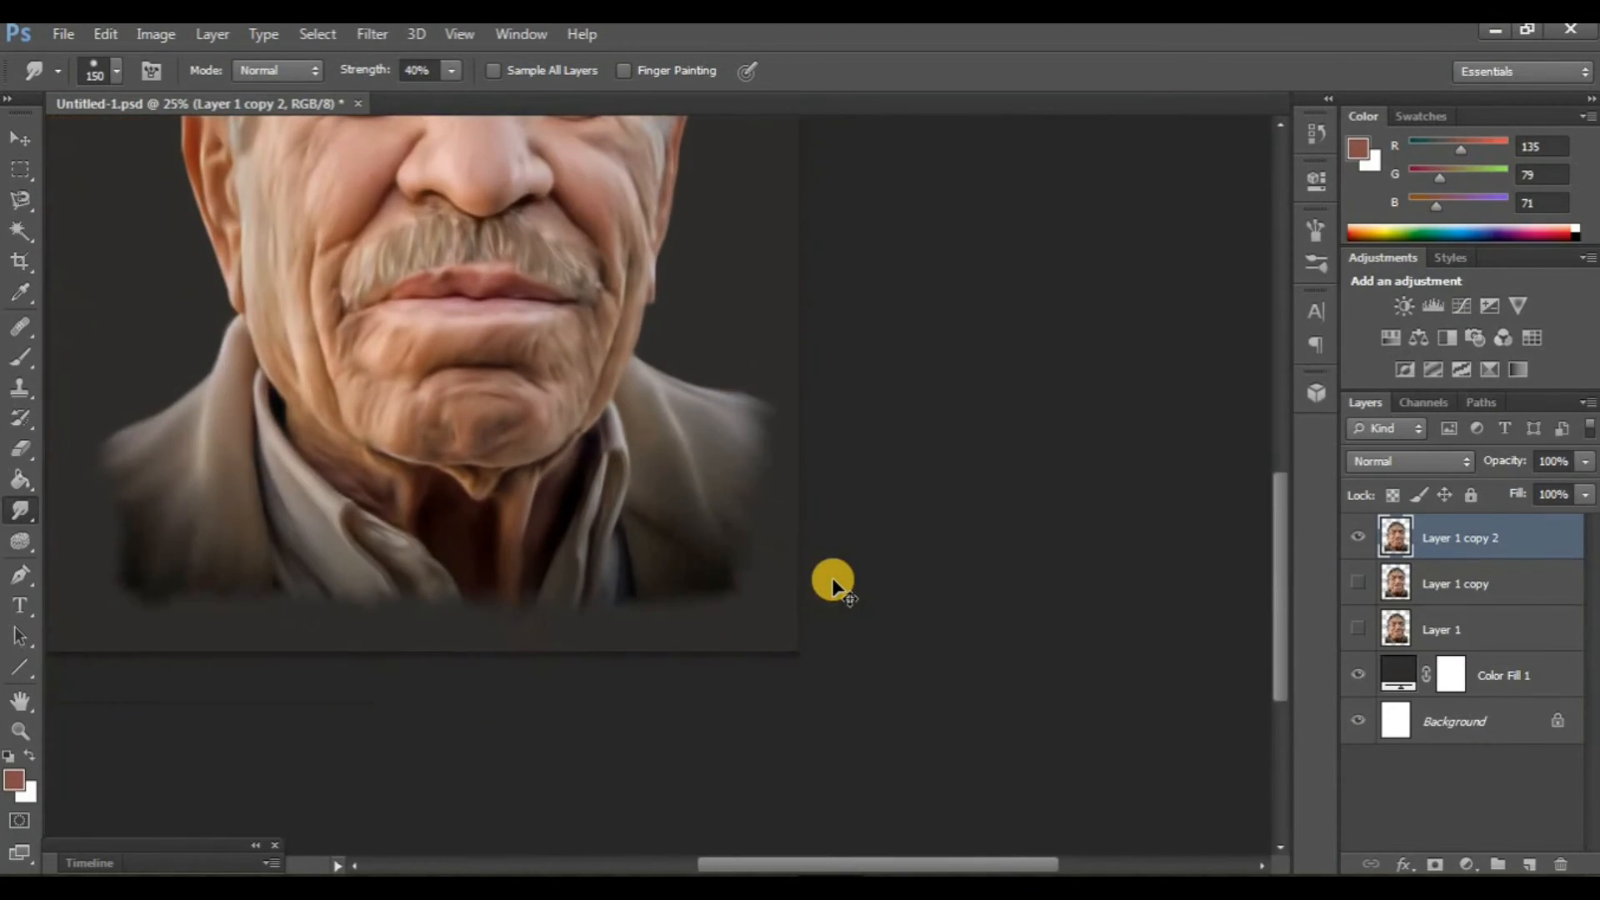
key("ctrl+minus")
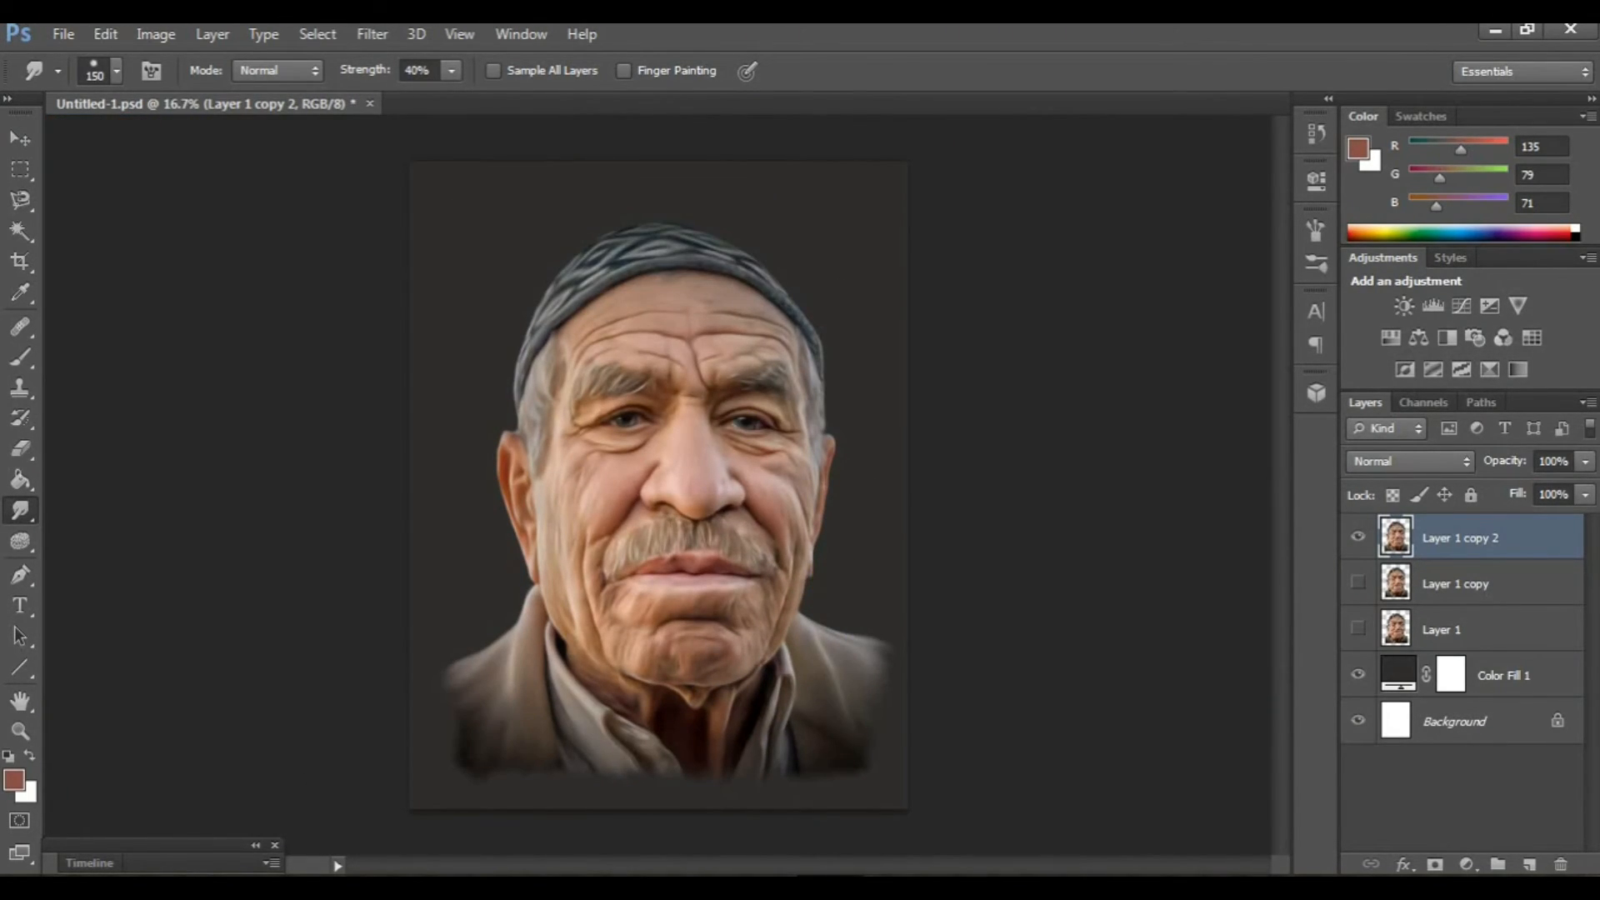
left_click(1354, 543)
left_click(1353, 543)
Duplicate Layer 1 copy 2, hide the layer it came from, and add a new empty layer above Color Fill 1.
key("ctrl+j")
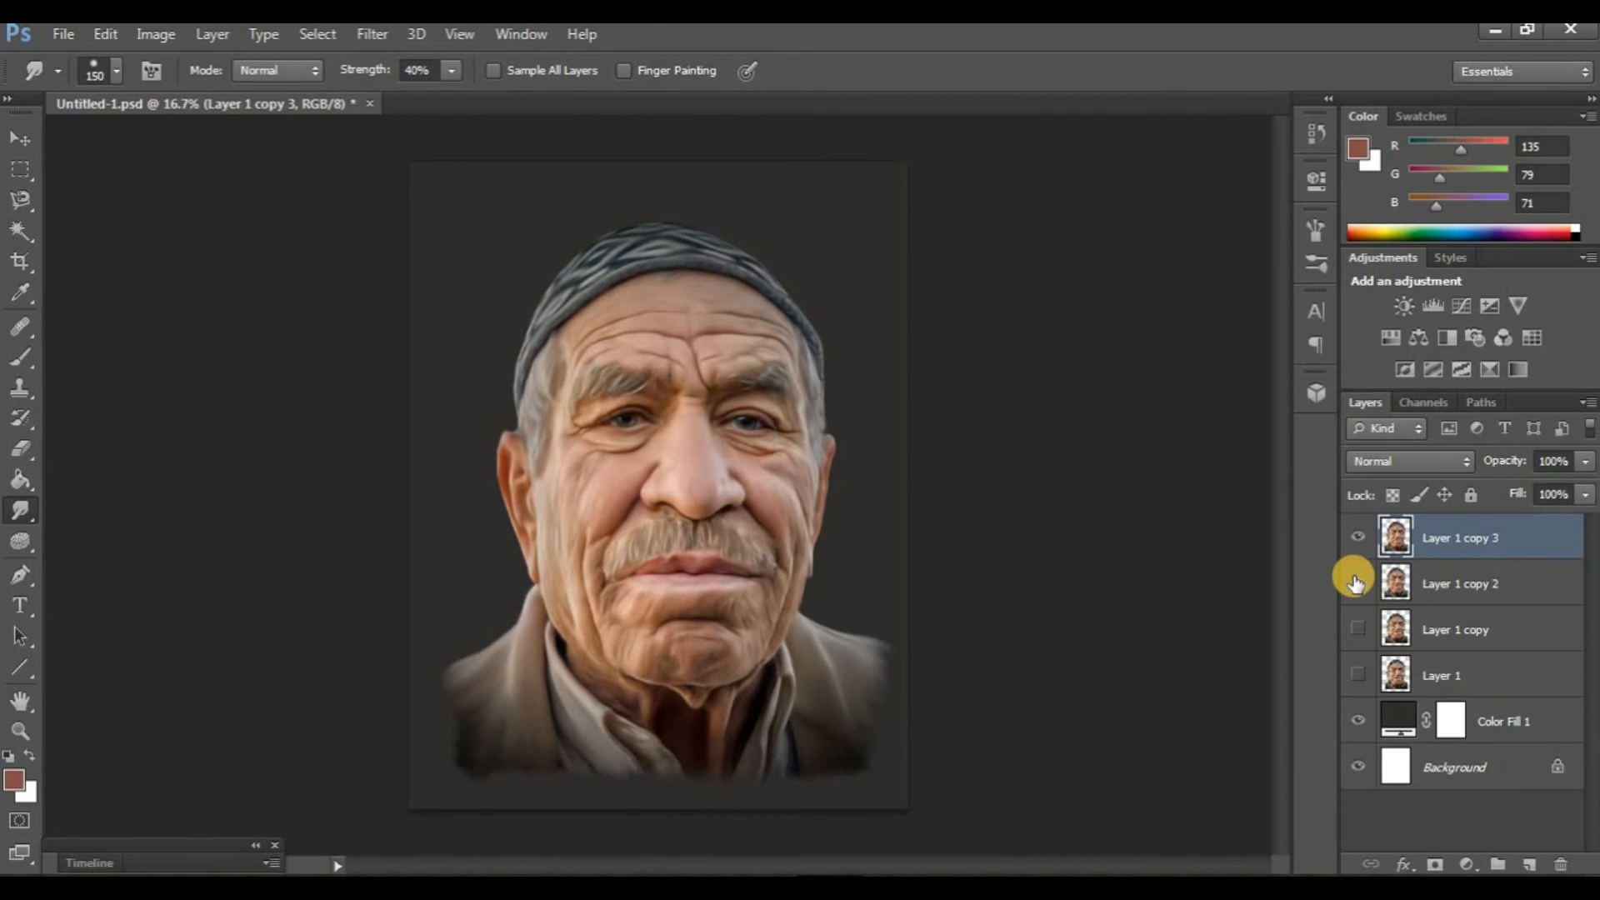
left_click(1525, 722)
left_click(1529, 864)
Choose the textured 300 px brush preset for the Brush tool and enlarge it to size 900.
key("b")
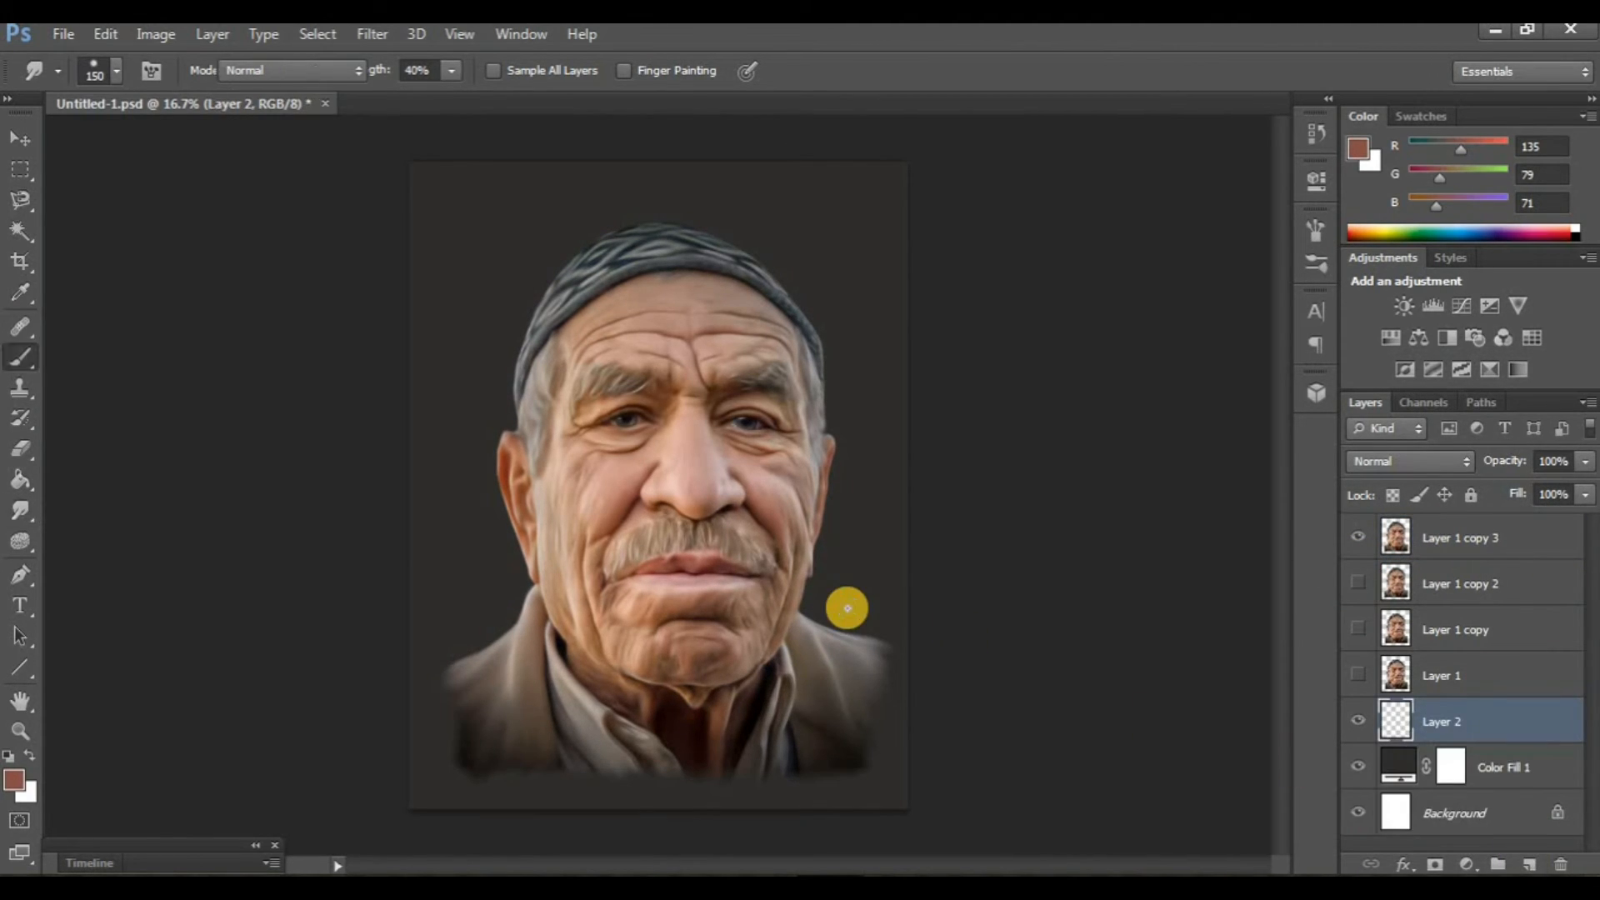
left_click(118, 75)
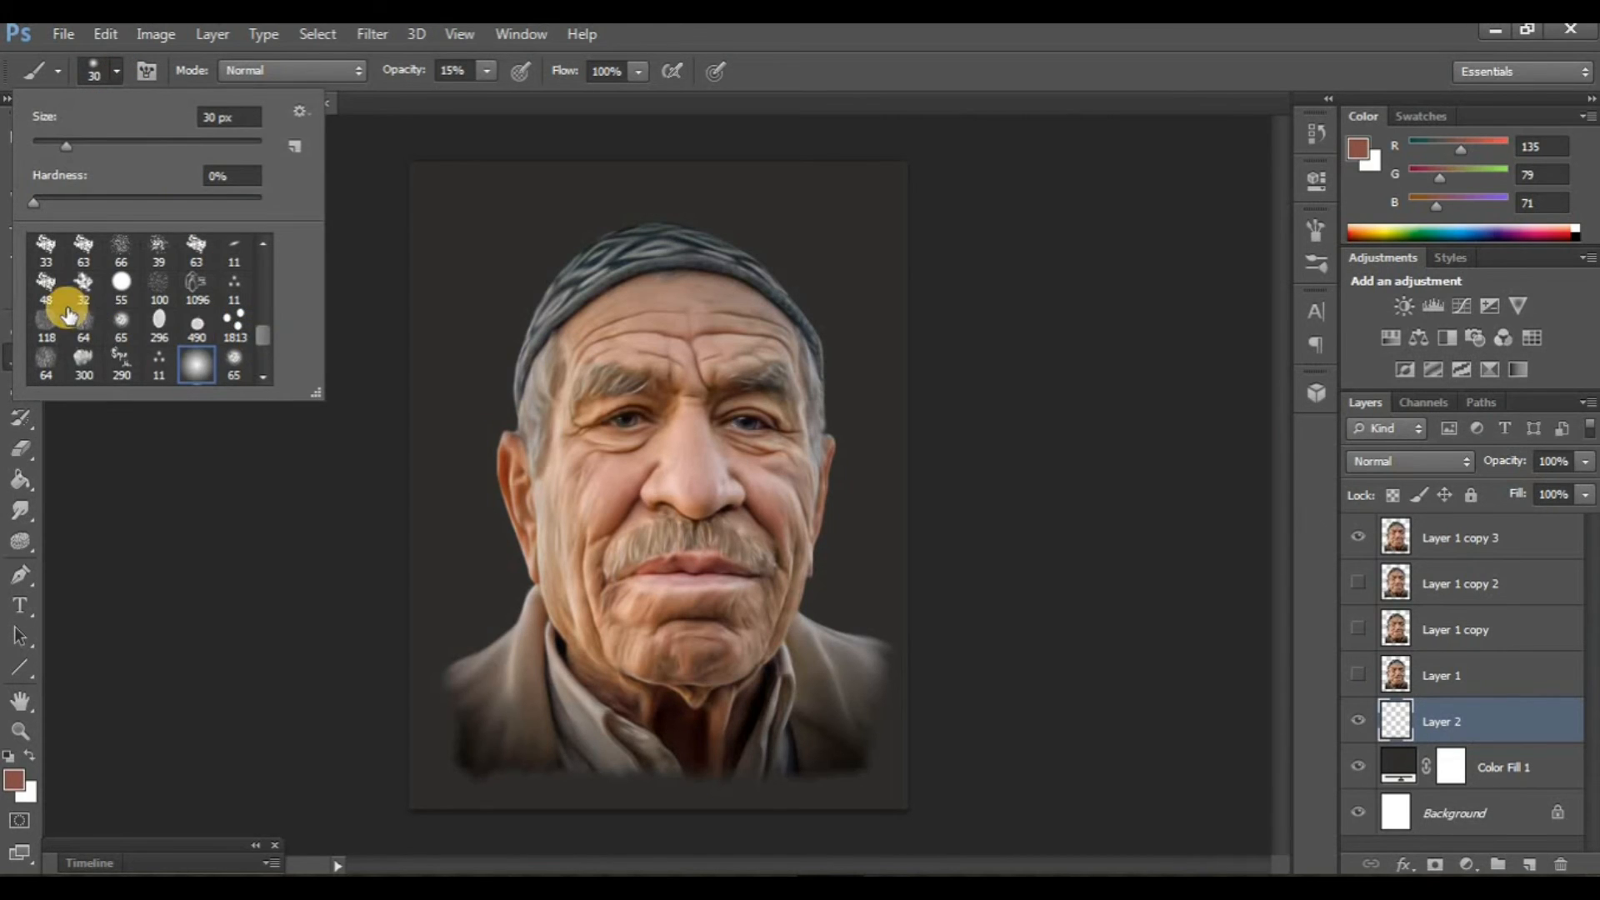
left_click(83, 356)
left_click(710, 566)
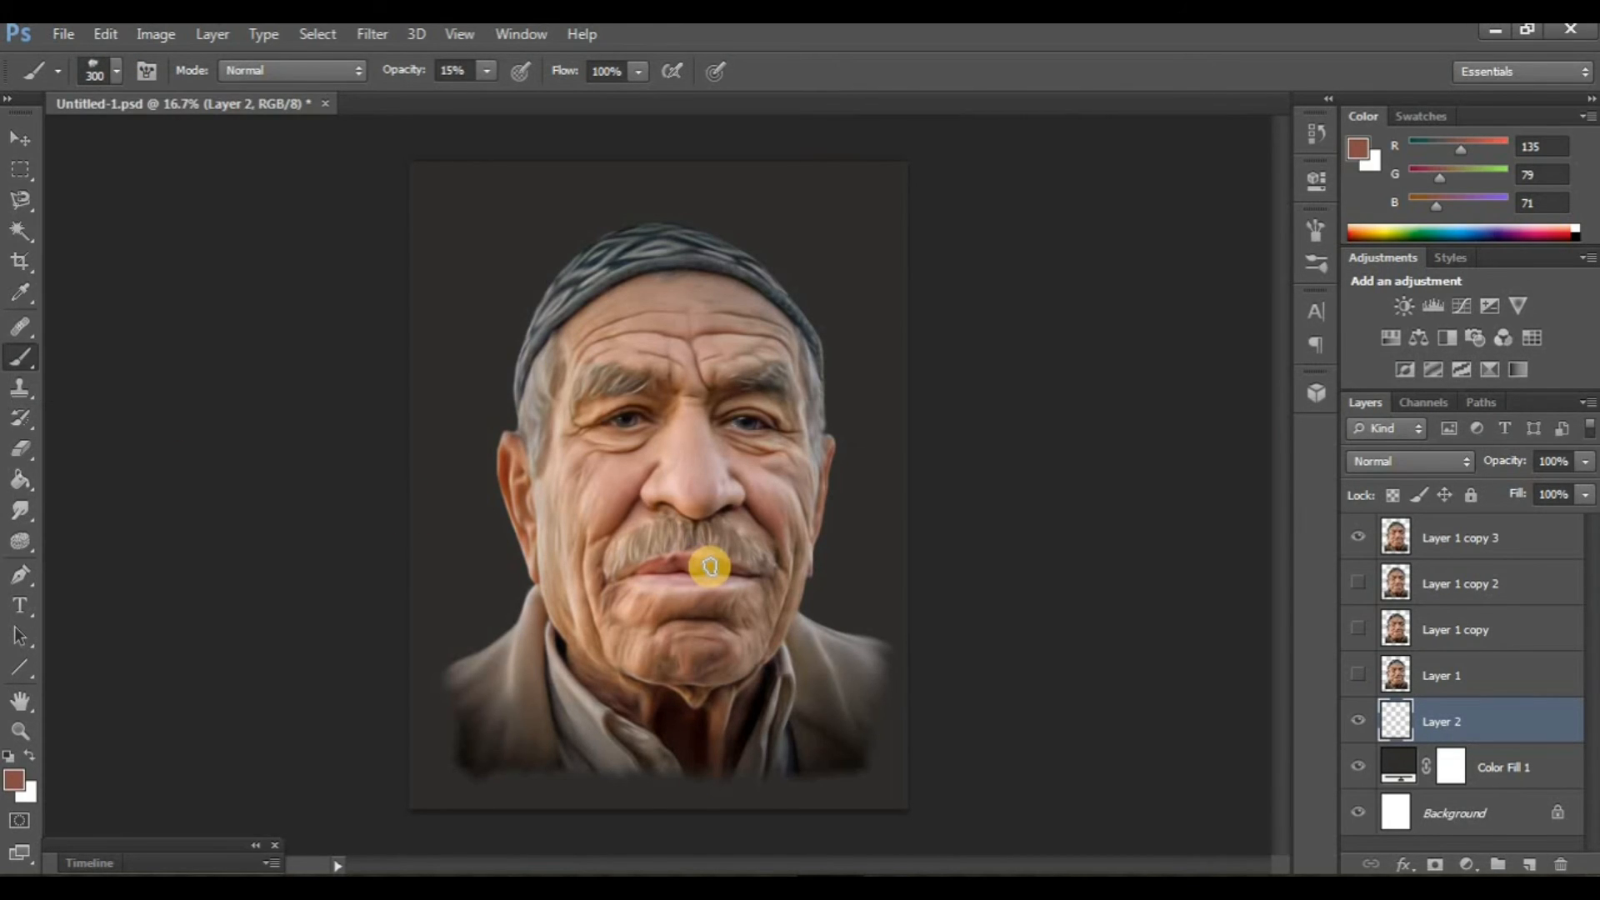
key("bracketright")
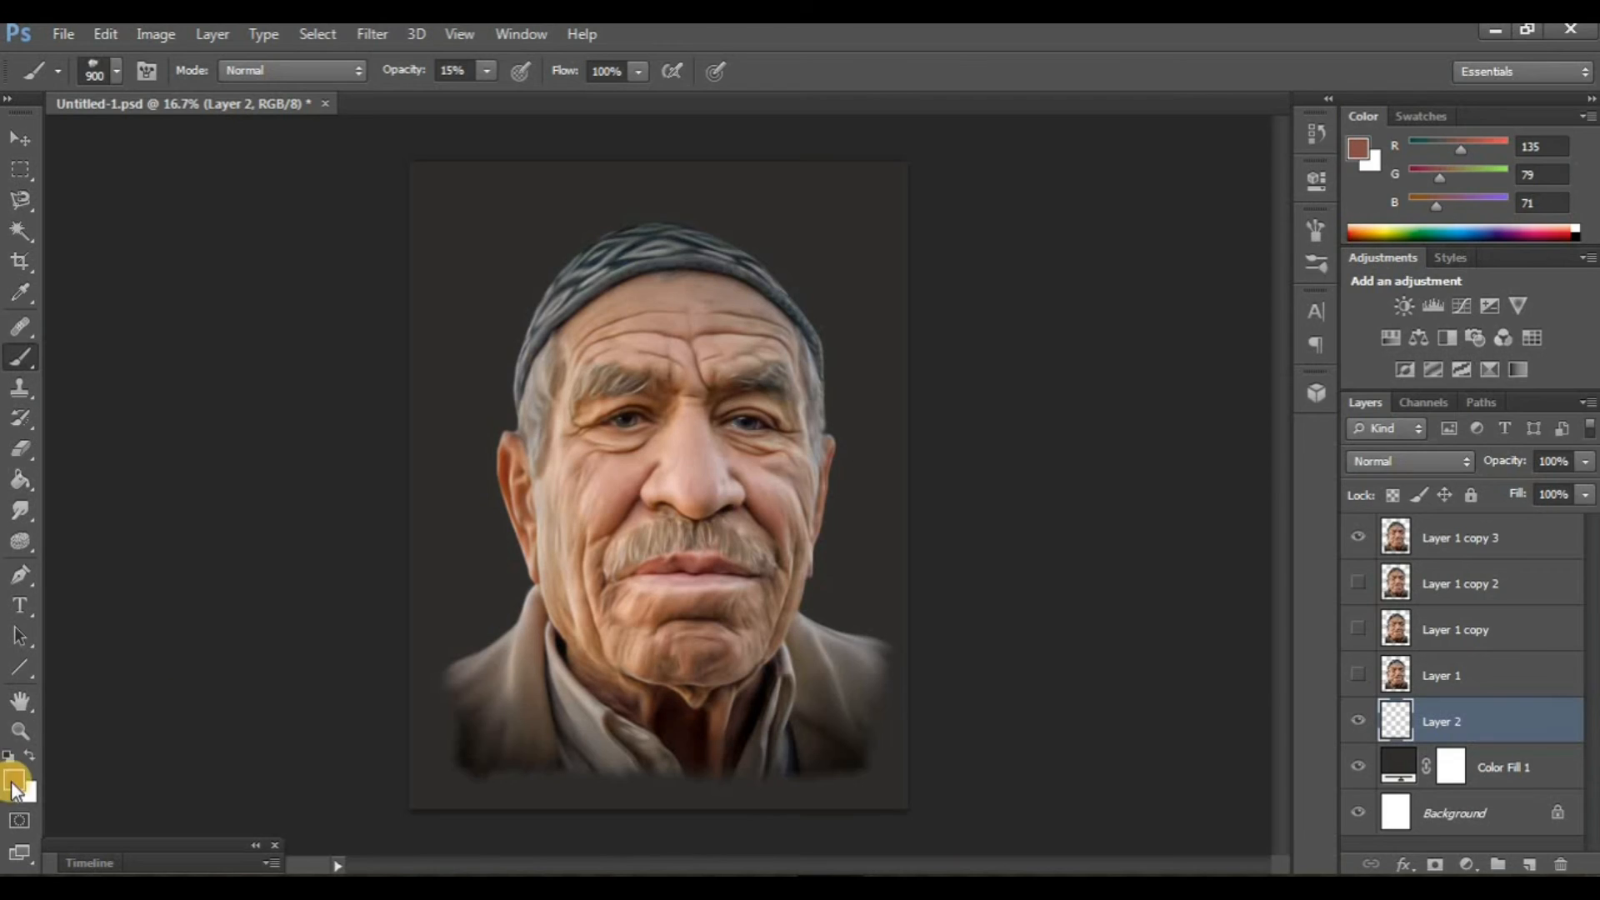
Paint soft, smoky patches on Layer 2 behind the head and shoulders in beige-grey RGB 191, 180, 167 with the textured brush at size 1200.
left_click(13, 784)
left_click(568, 688)
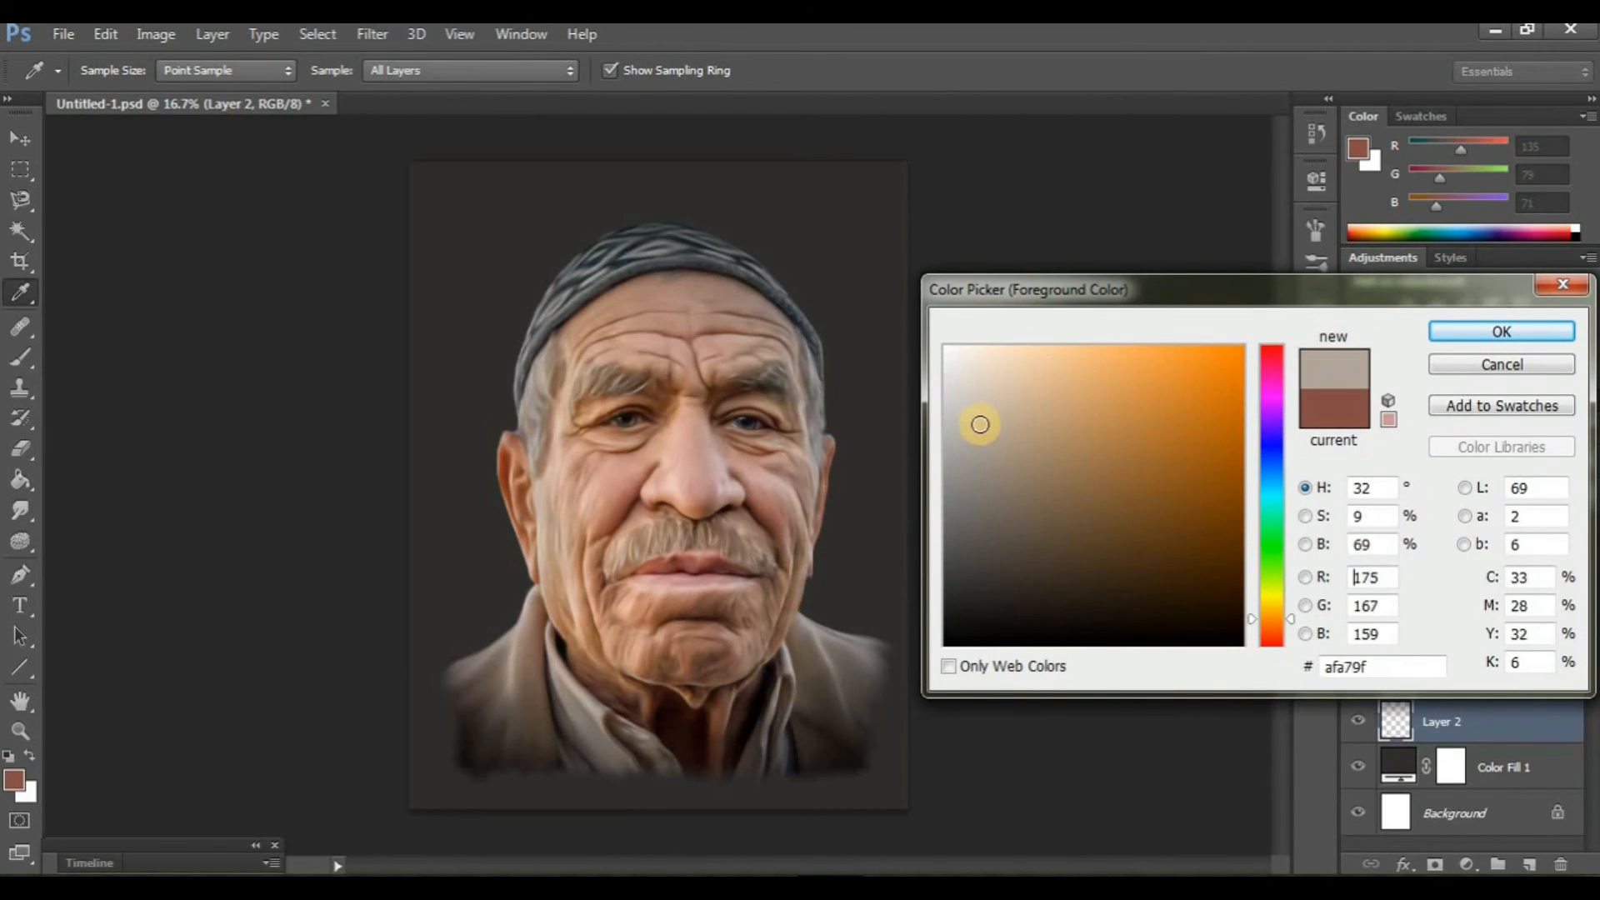
left_click(982, 421)
left_click(1487, 337)
key("bracketright")
key("bracketright")
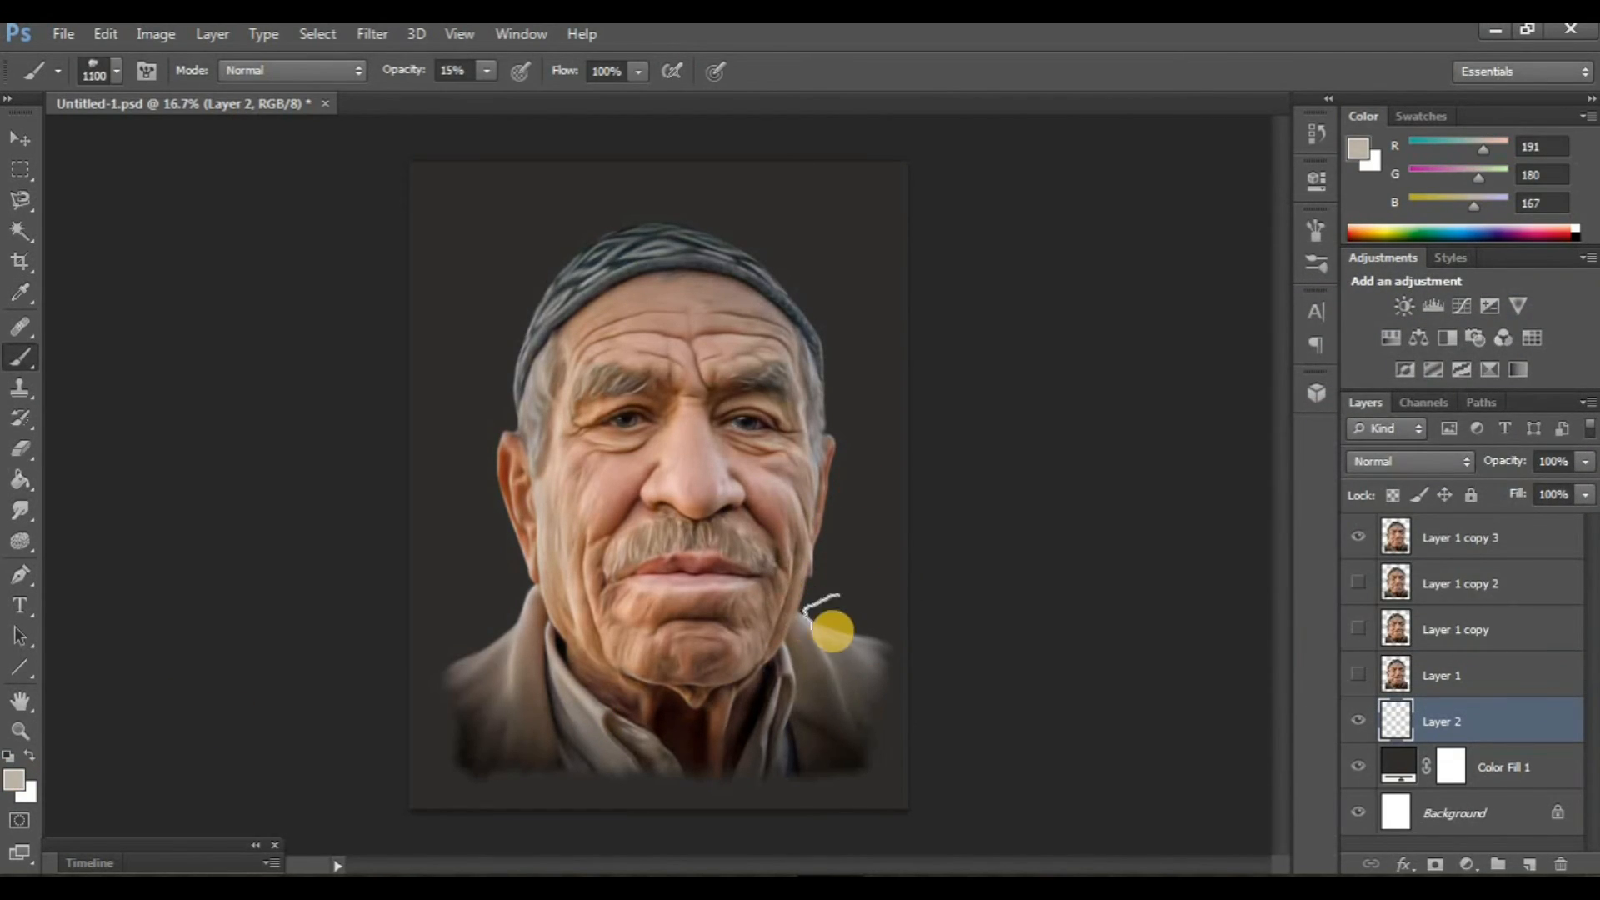
key("bracketright")
left_click(818, 591)
left_click(831, 450)
left_click(453, 661)
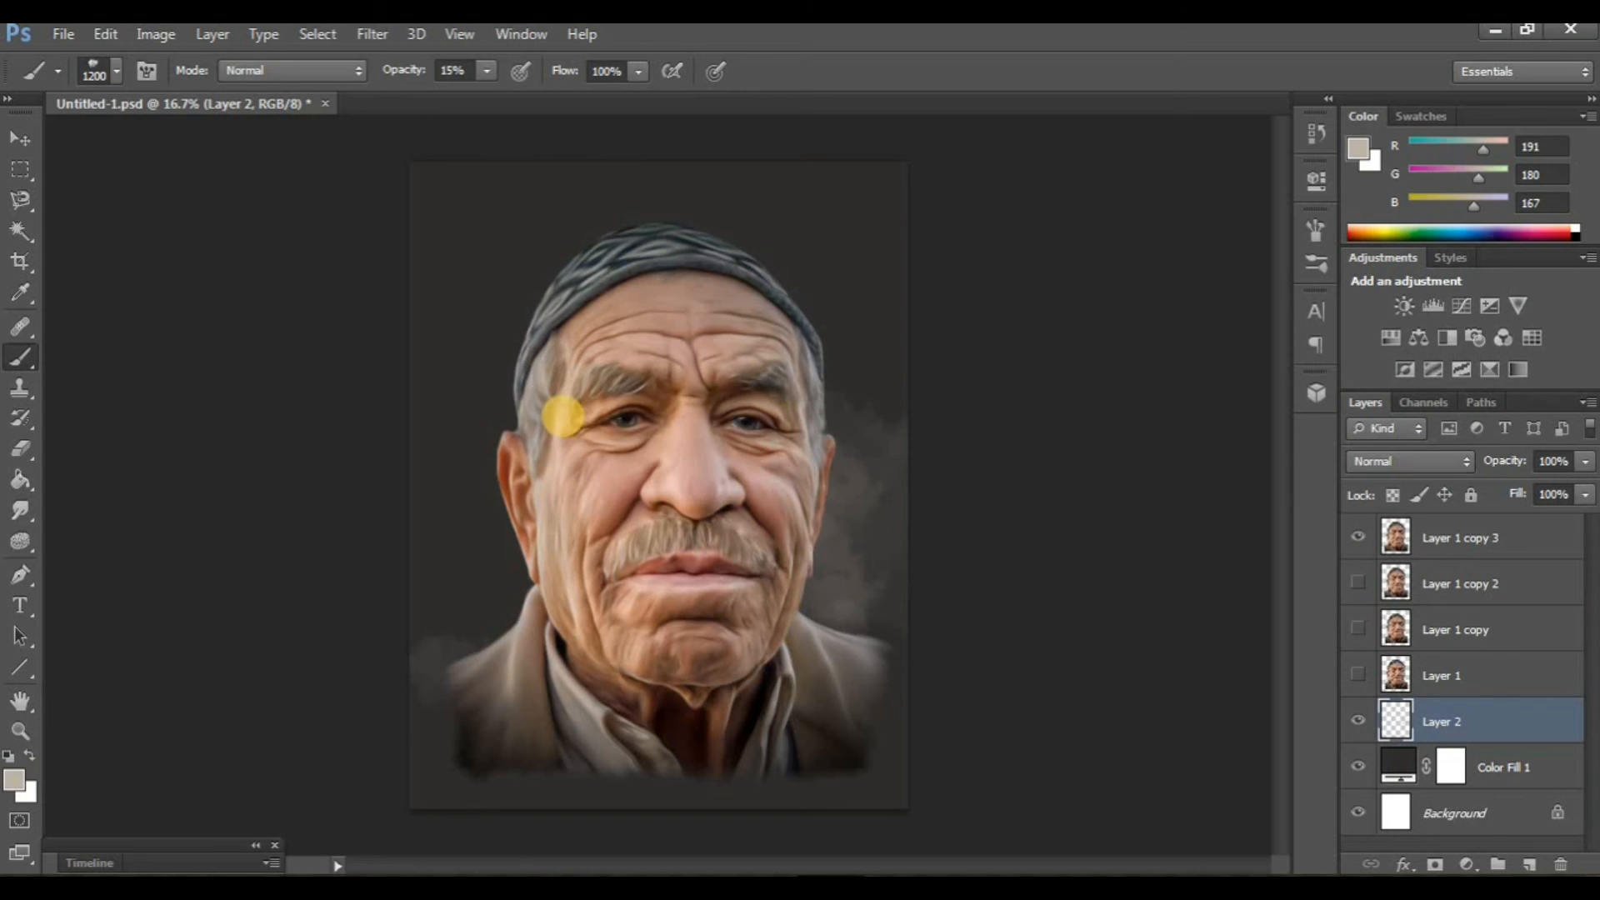
left_click_drag(563, 415, 573, 430)
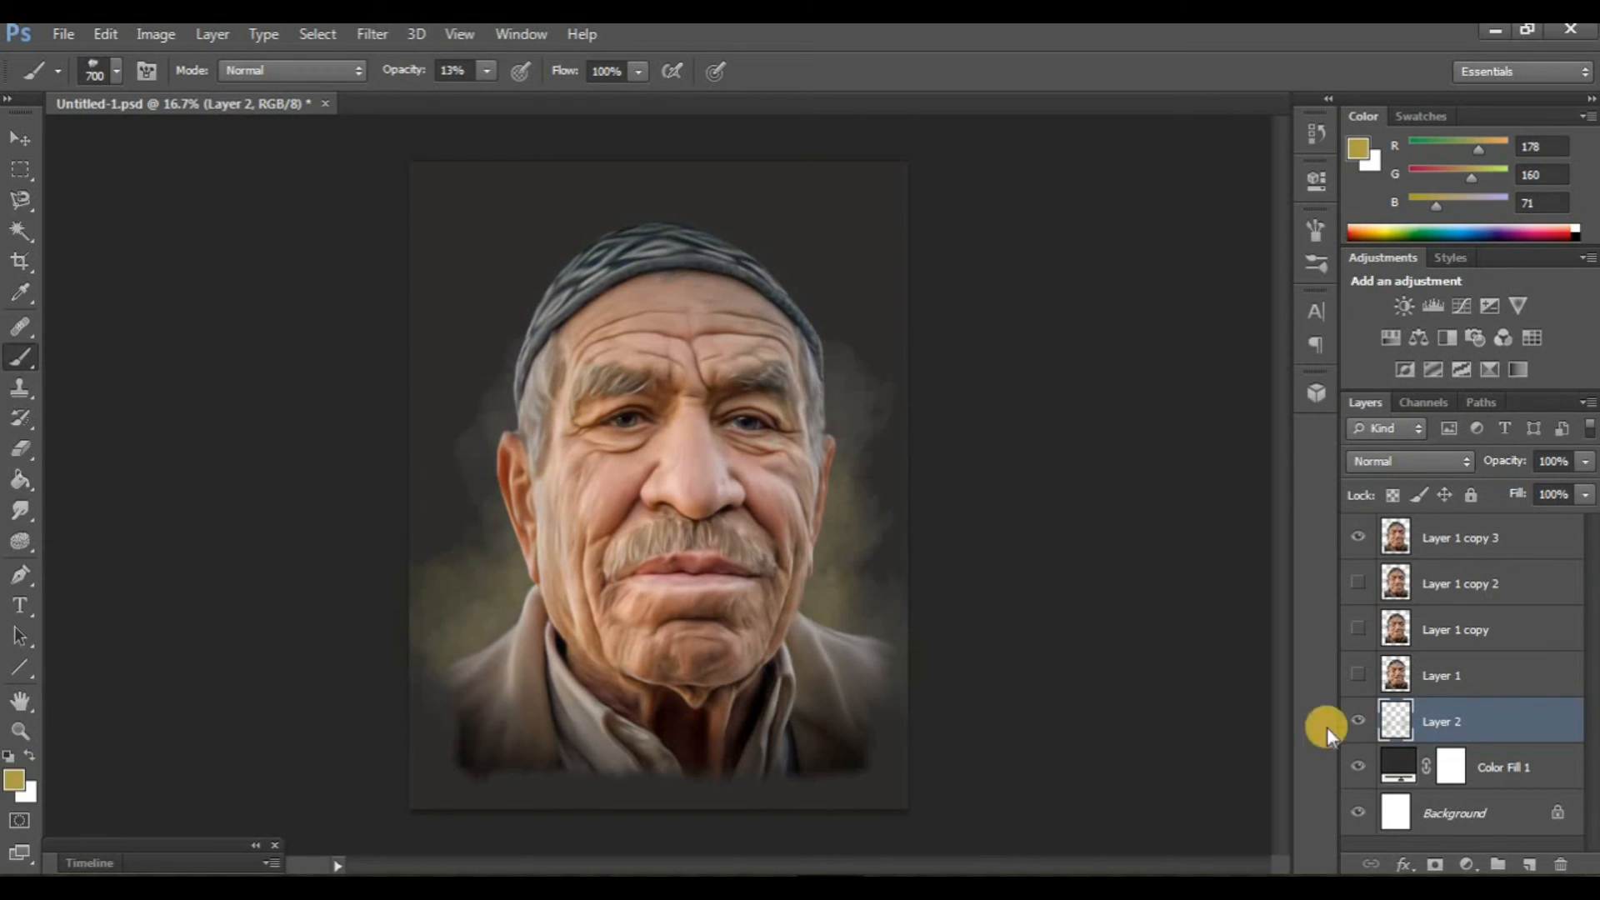
Add an empty layer above Layer 1 copy 3 and set the Brush tool to a soft round tip at 20% opacity.
left_click(1427, 537)
key("ctrl+shift+alt+n")
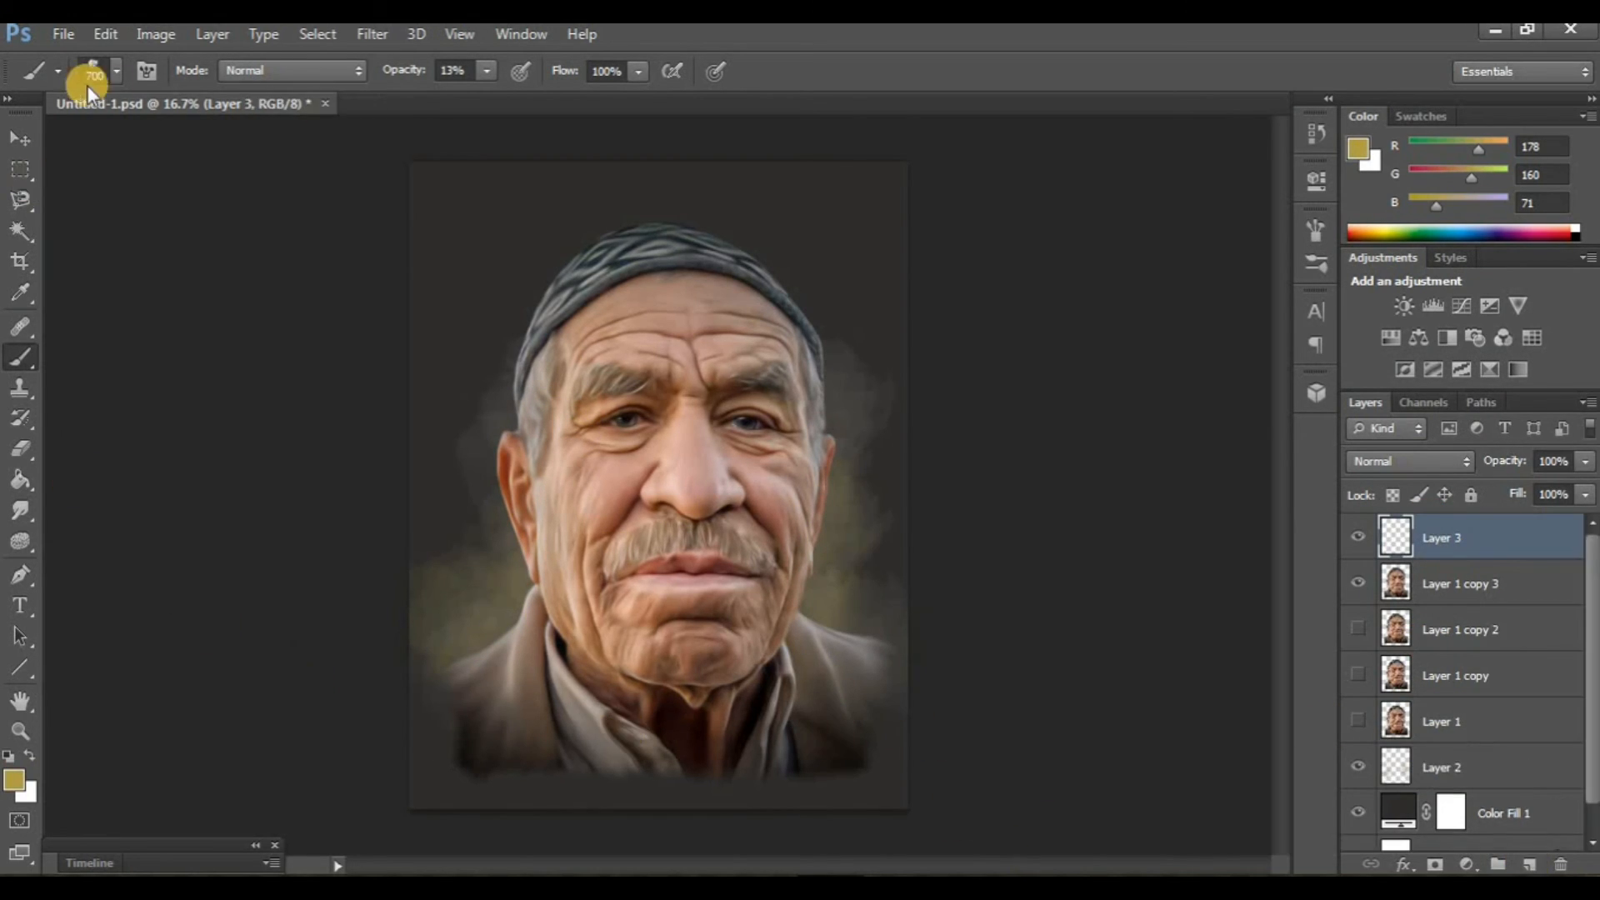
left_click(117, 73)
left_click_drag(262, 304, 260, 230)
double_click(205, 249)
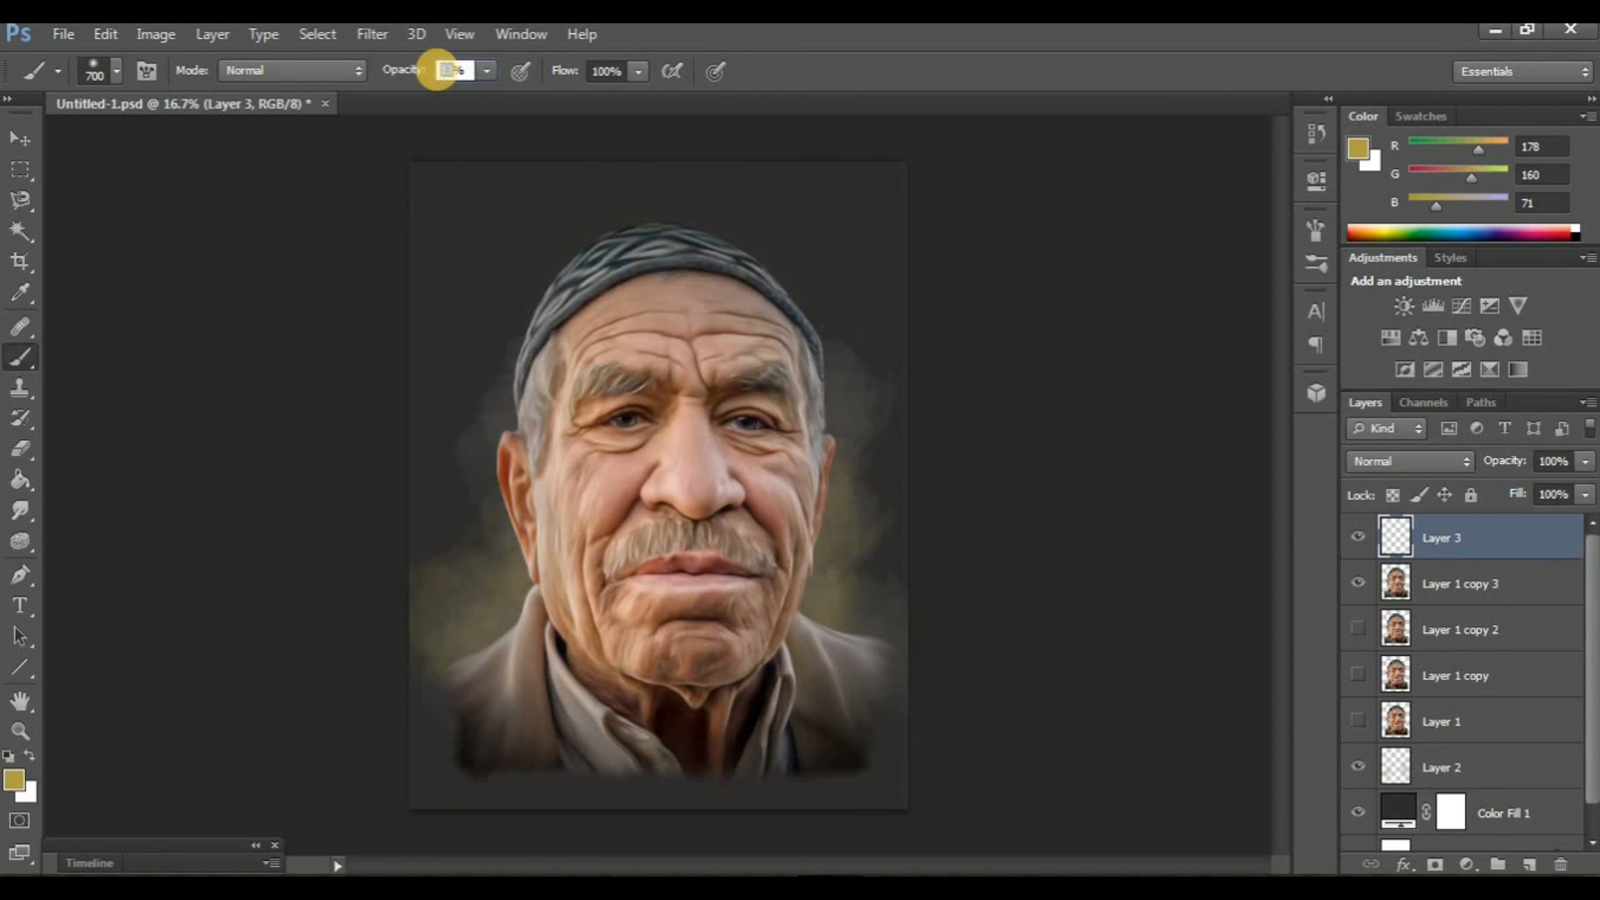
type("20")
key("Return")
Paint a soft olive haze across the bottom of the portrait, fading the jacket's lower edge into the background, and sample grey for further painting.
key("ctrl+plus")
key("ctrl+plus")
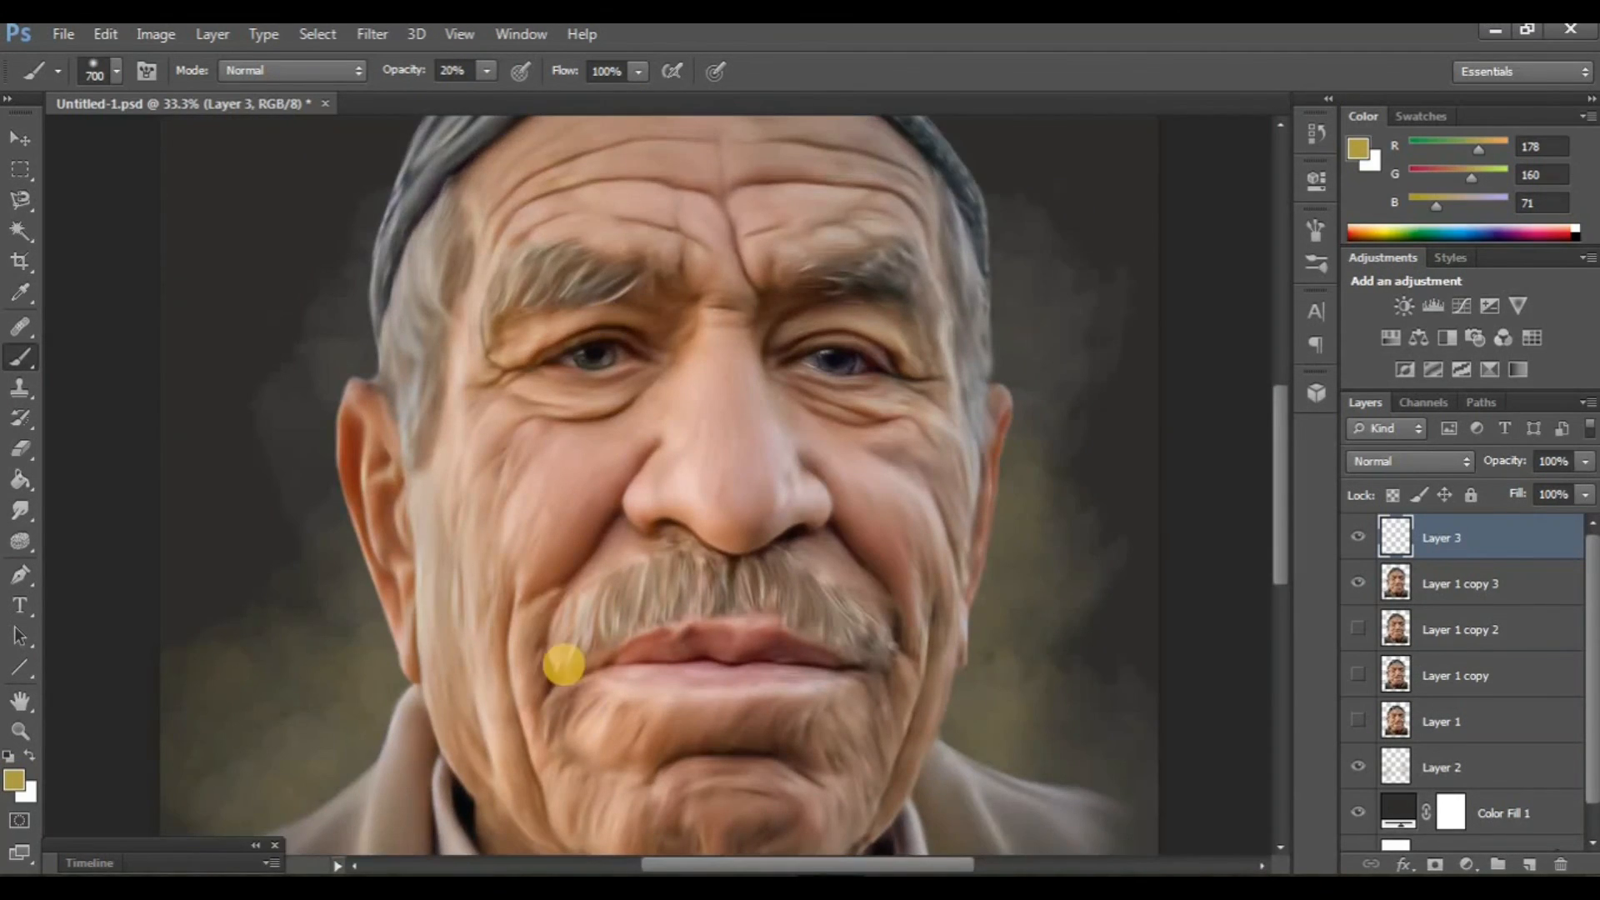
key("ctrl+minus")
mouse_move(368, 636)
left_mouse_down()
mouse_move(325, 694)
mouse_move(330, 744)
mouse_move(427, 789)
mouse_move(910, 790)
mouse_move(916, 673)
left_mouse_up()
left_click(400, 383, "alt")
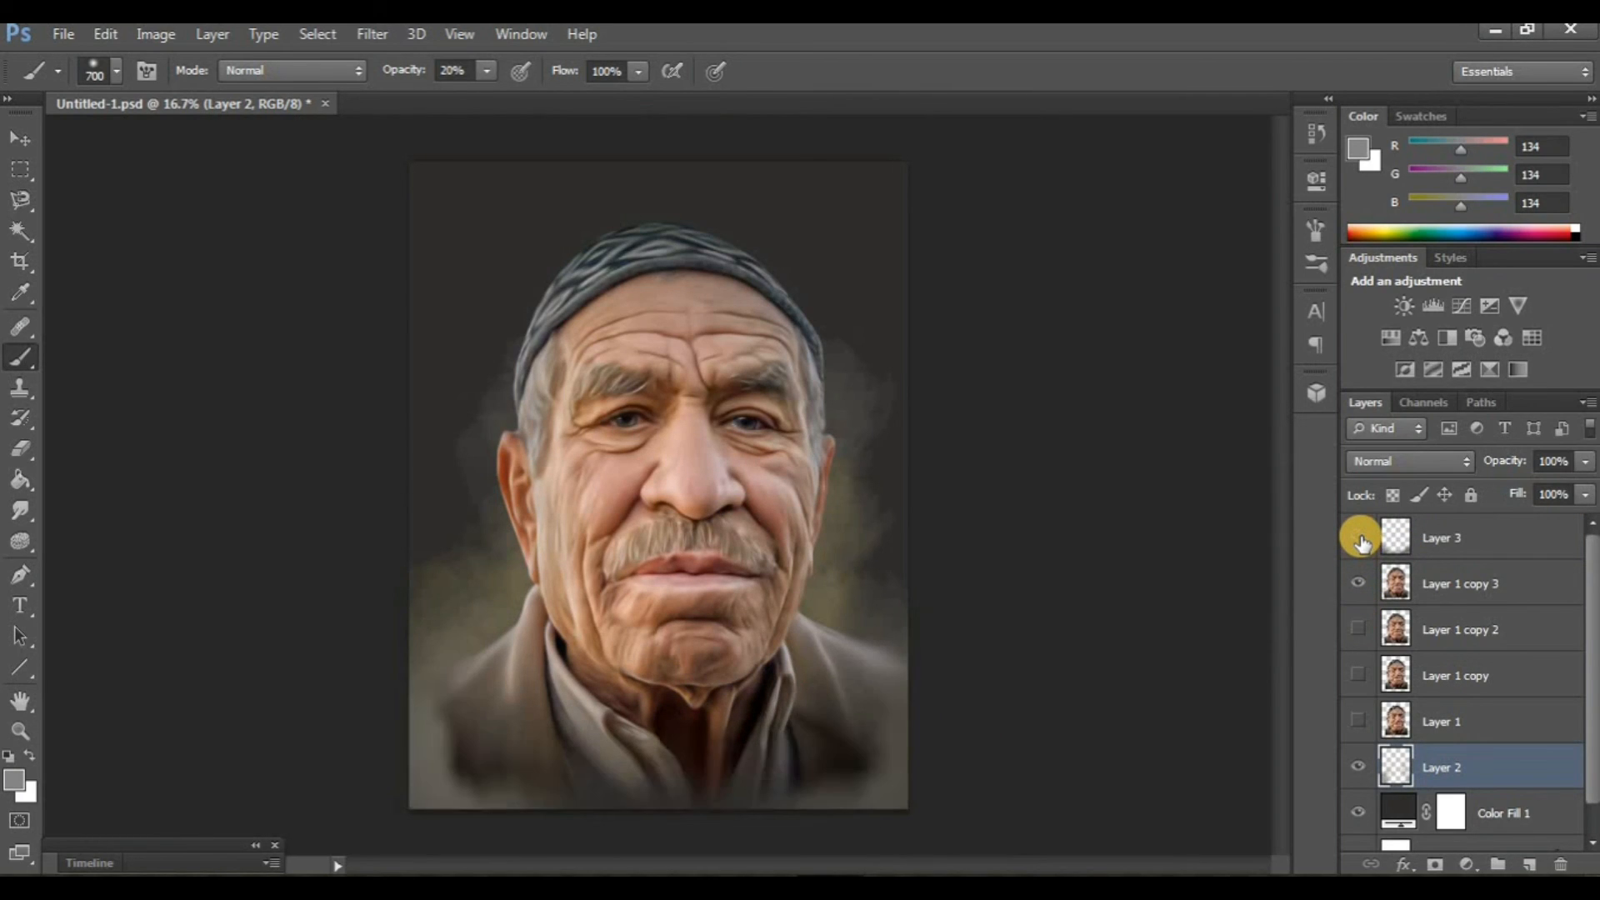
Select Layer 3, switch to the Pencil tool and set the foreground colour to white.
left_click(1492, 535)
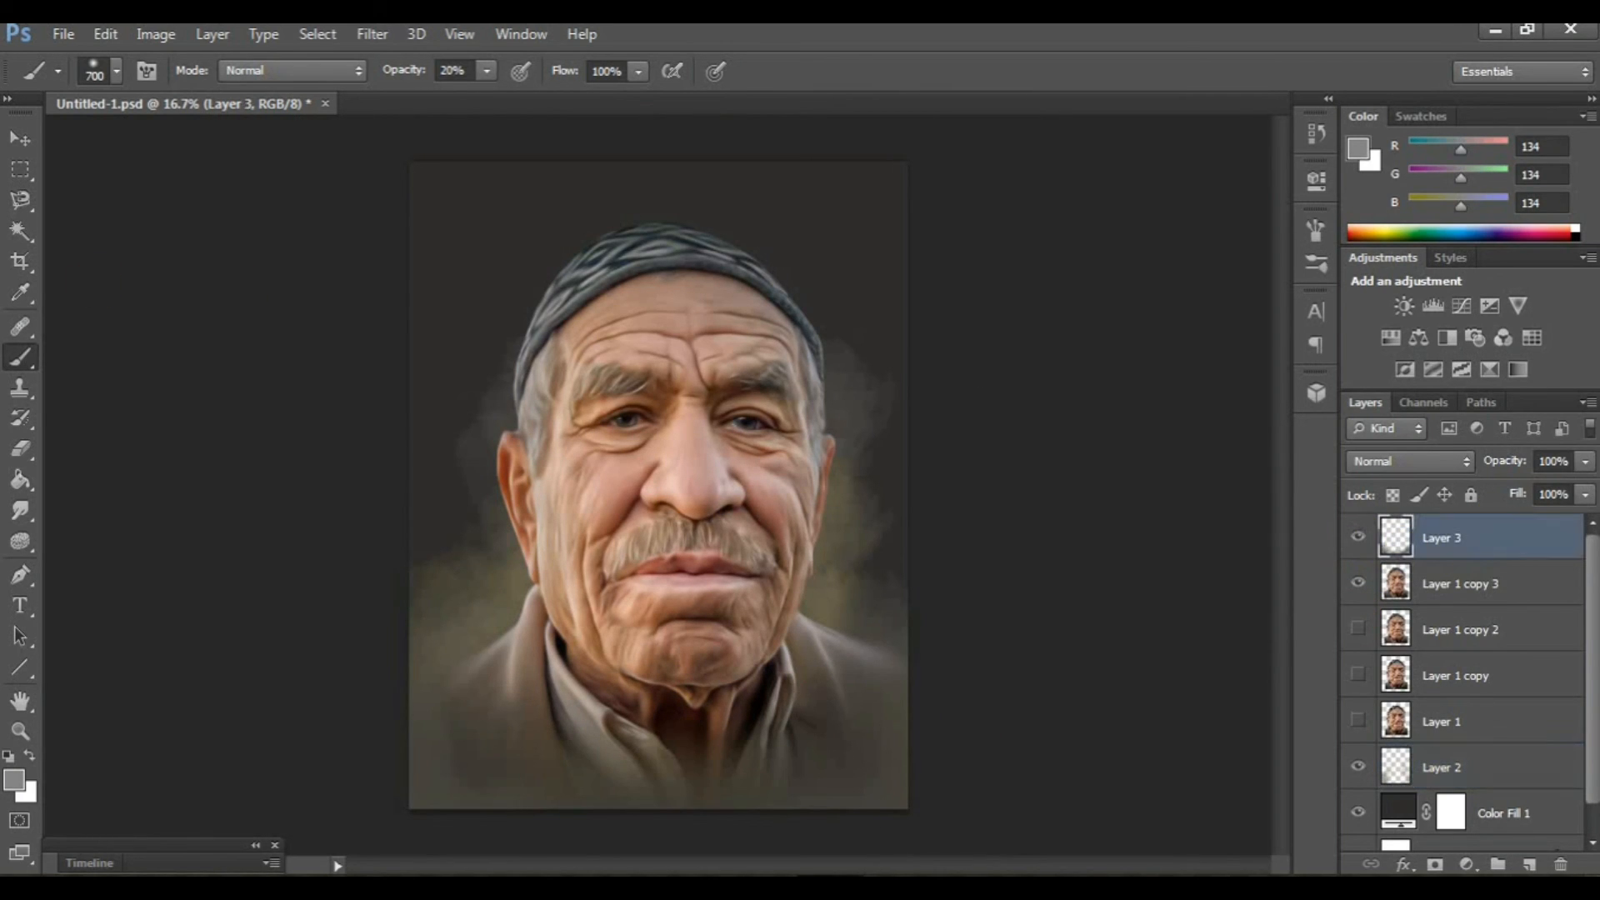
left_click_drag(22, 374, 86, 372)
left_click(14, 779)
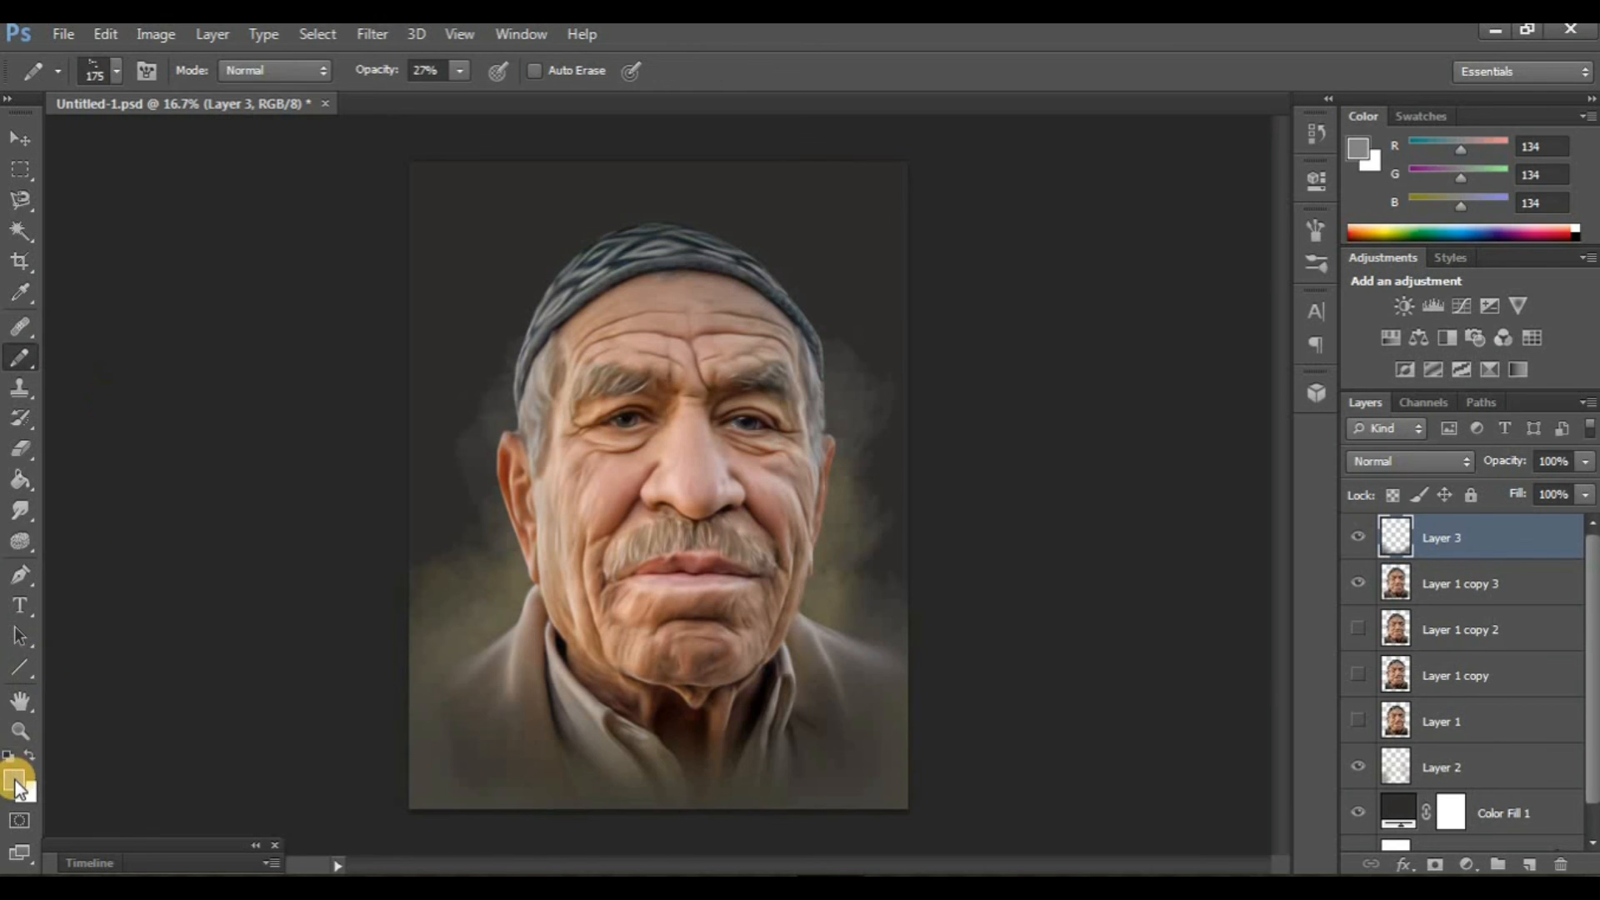
left_click_drag(1057, 496, 938, 330)
left_click(1465, 336)
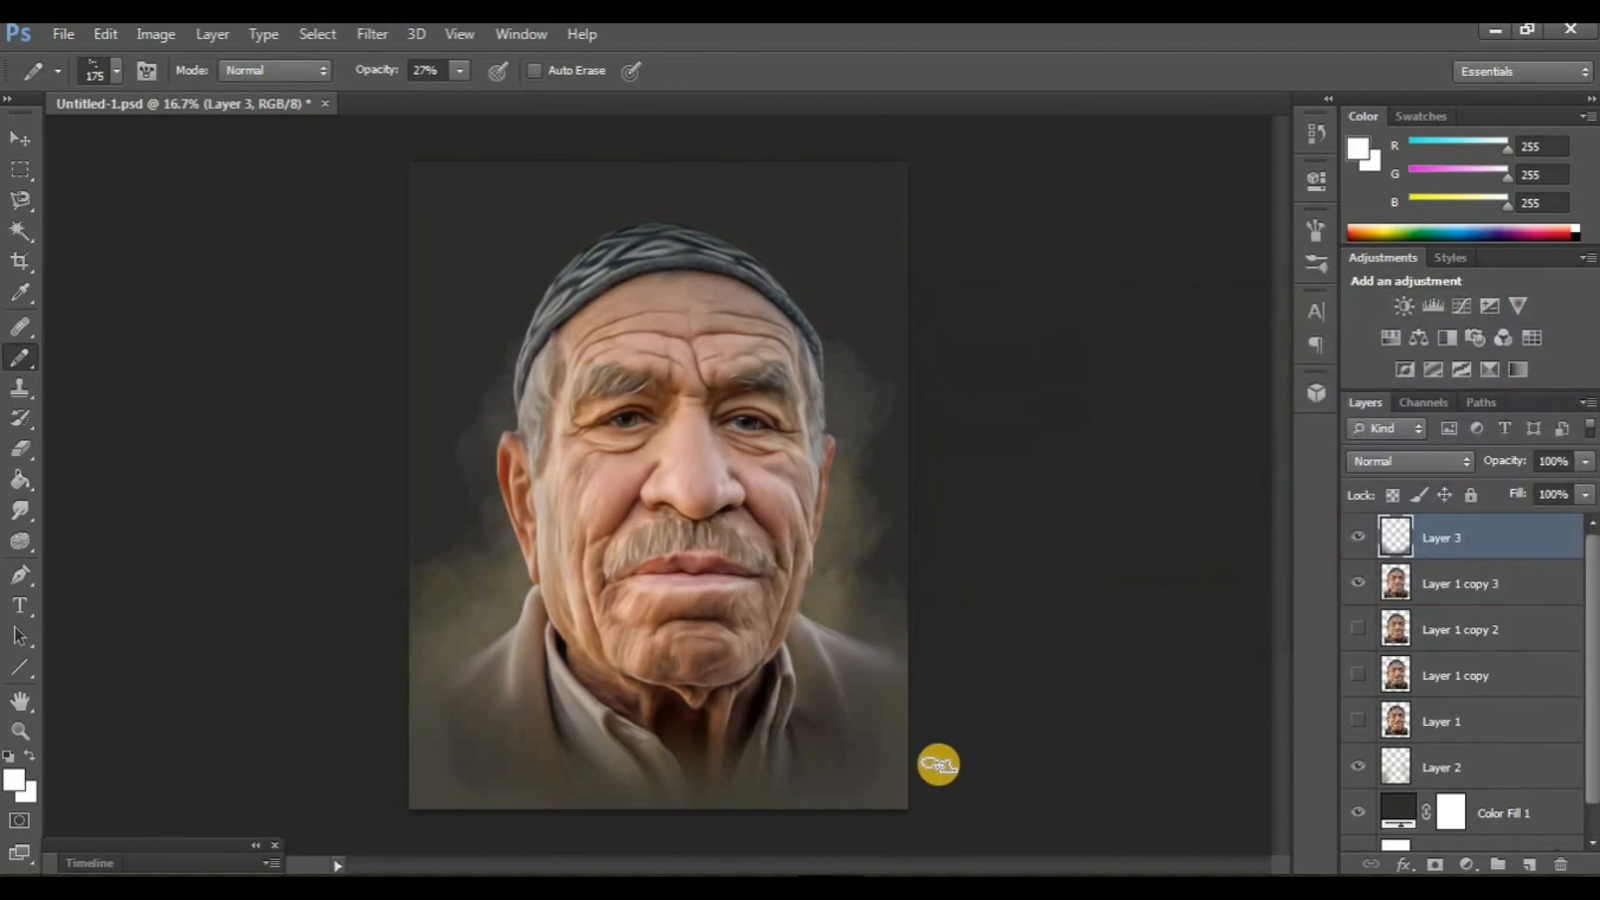
Stamp the white signature in the lower-right corner of the portrait with the size 175 signature tip at 27% opacity.
key("Tab")
key("ctrl+plus")
key("ctrl+plus")
key("ctrl+plus")
scroll(1375, 662, "down", 7)
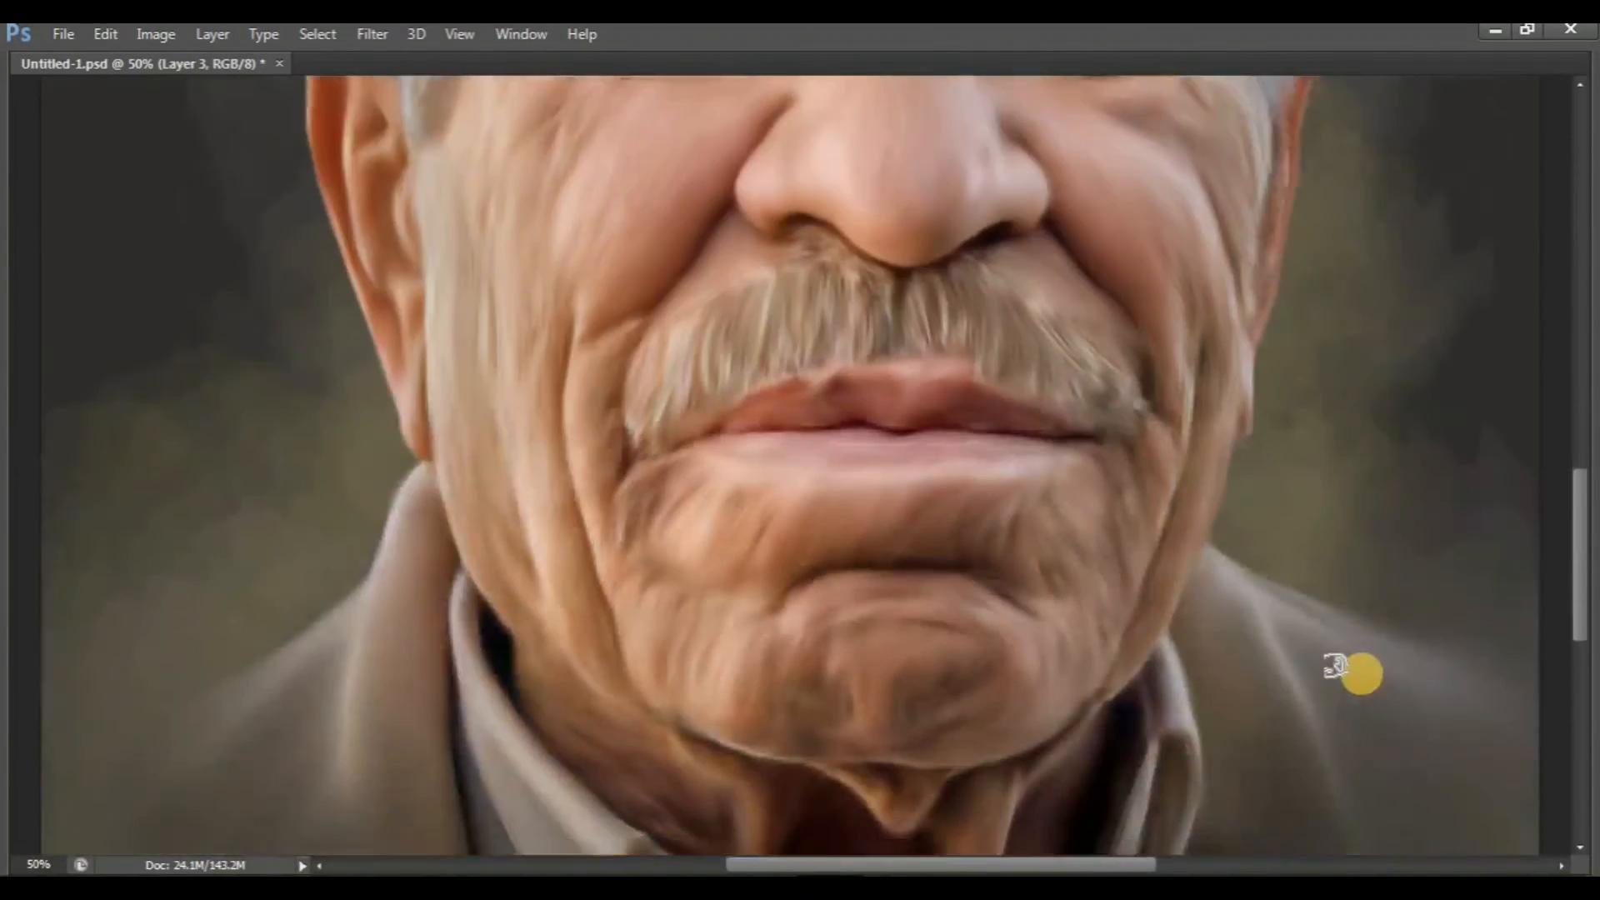
scroll(1342, 667, "down", 2)
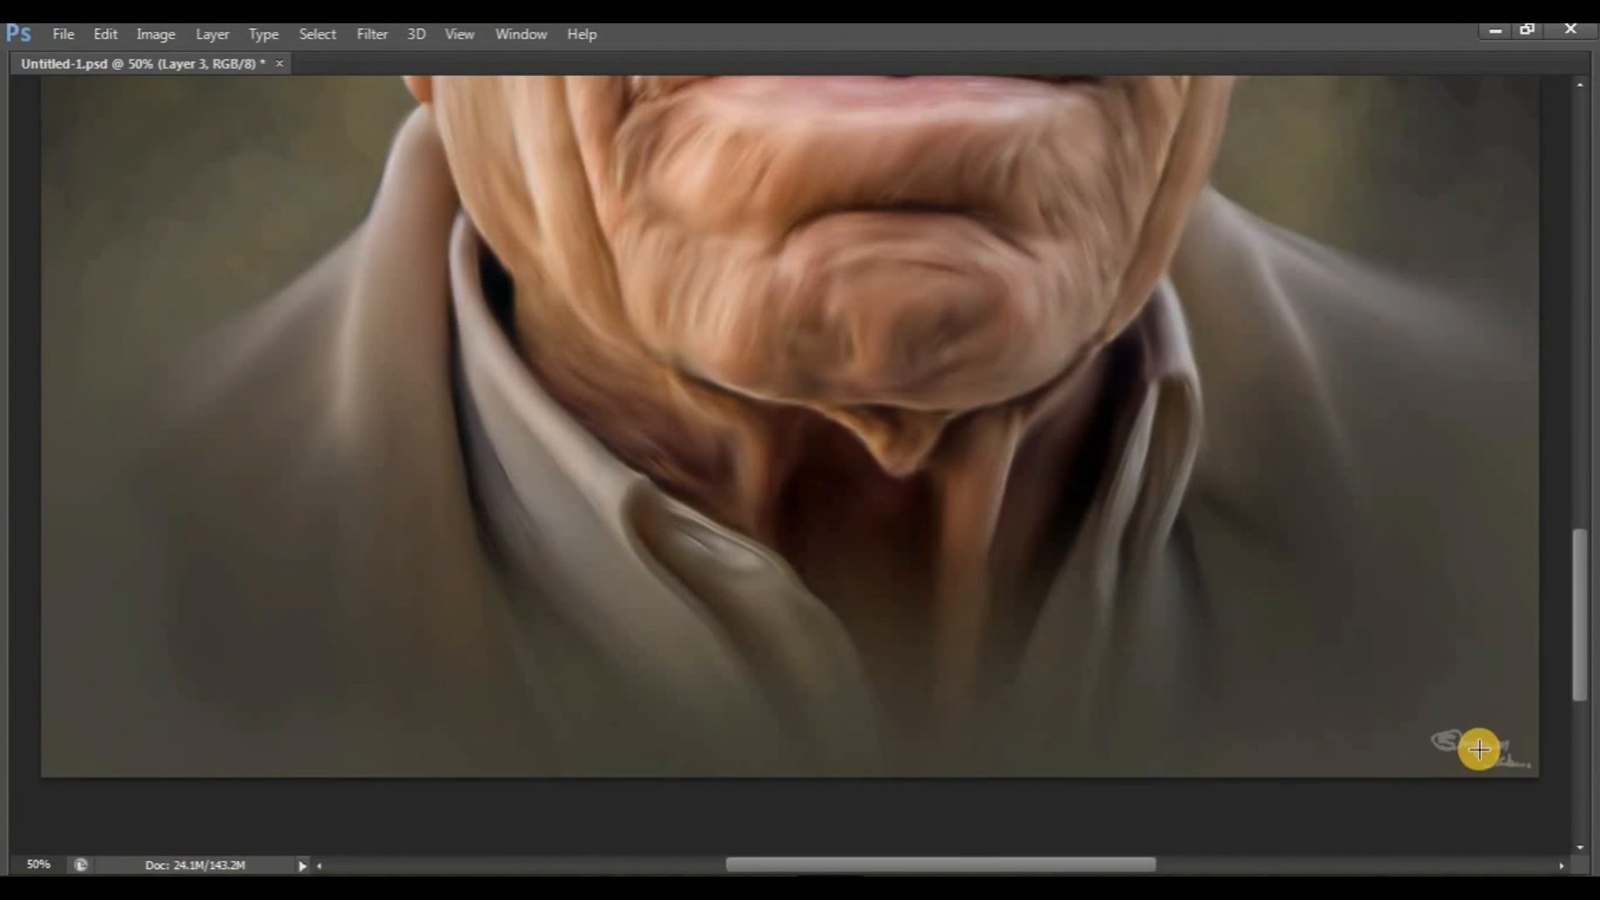